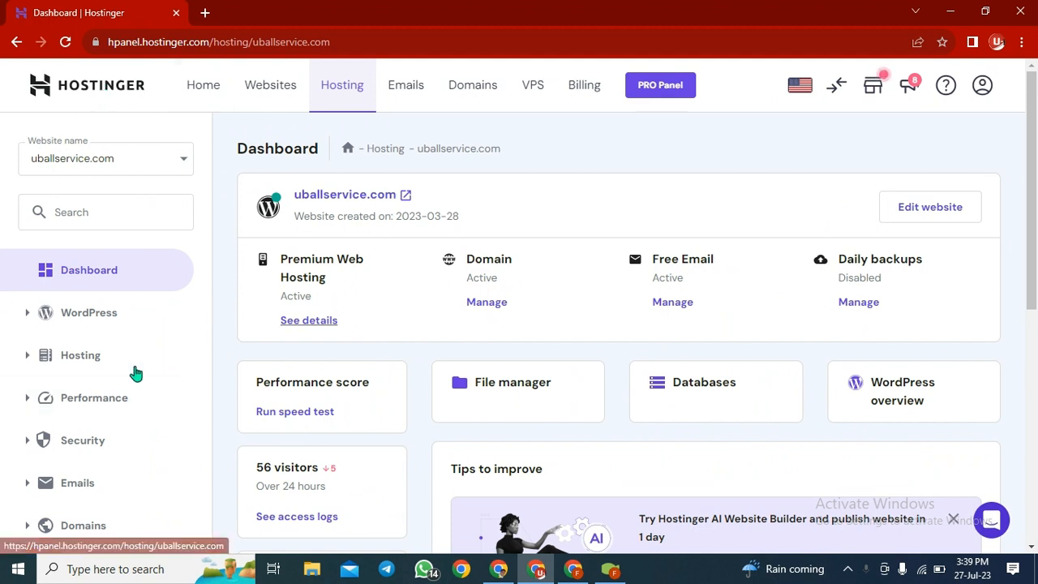
Open the subdomain management page for uballservice.com
{"action": "scroll", "coordinate": [79, 403], "scroll_direction": "down", "scroll_amount": 2}
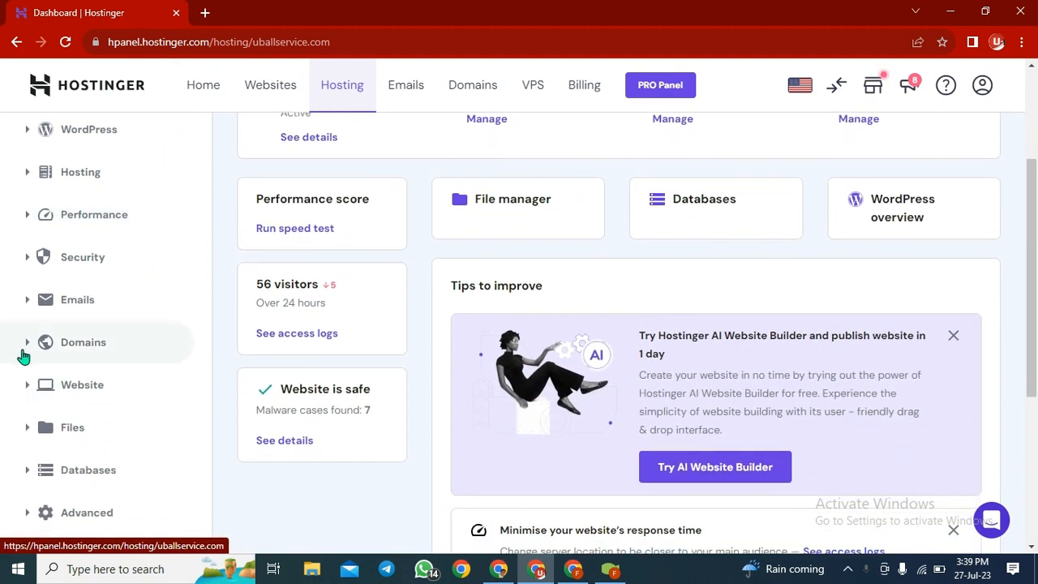
{"action": "left_click", "coordinate": [69, 345]}
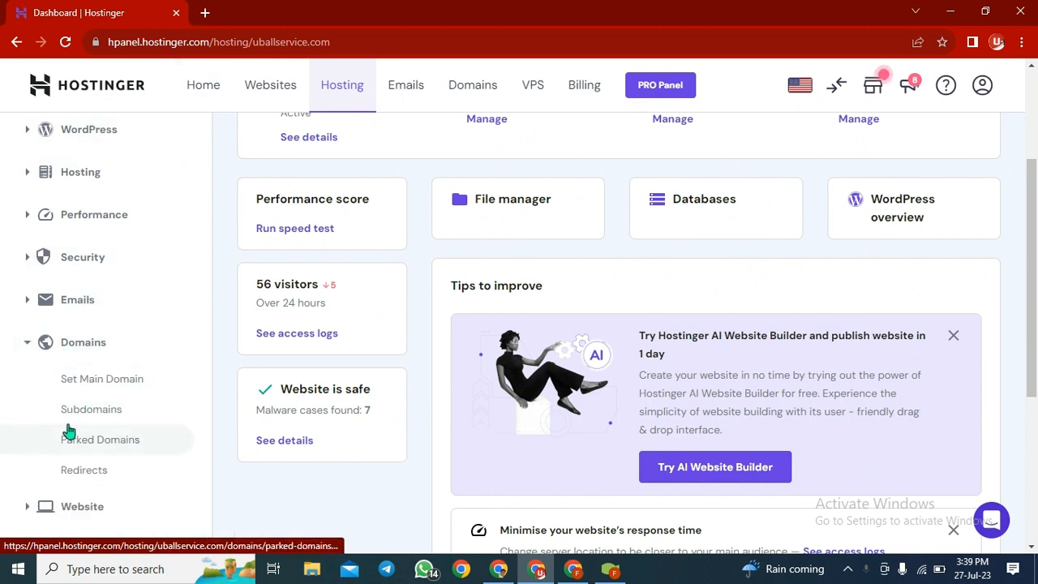
{"action": "left_click", "coordinate": [109, 415]}
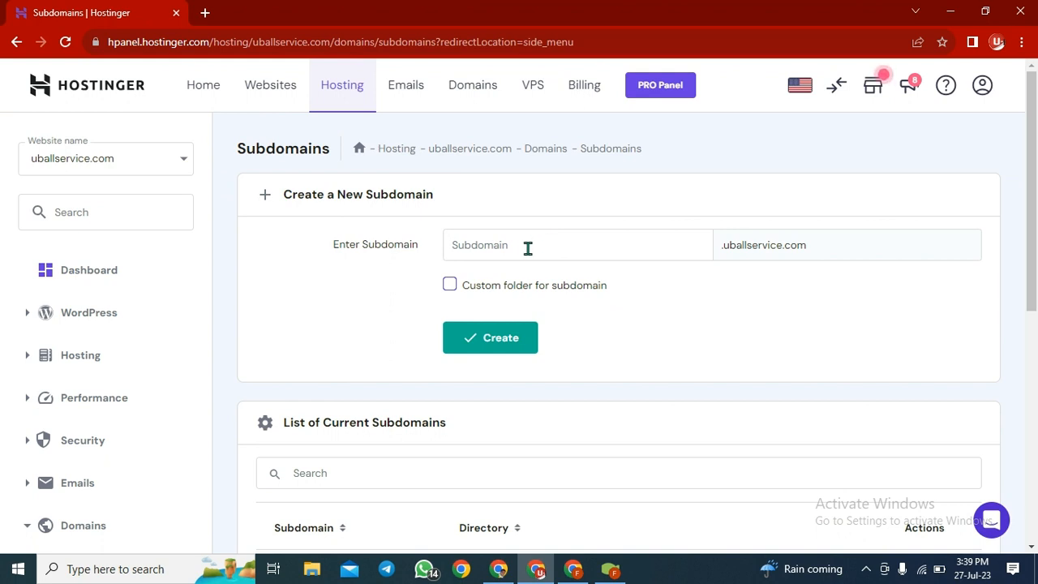
Create the subdomain dm under uballservice.com with a custom folder named dm
{"action": "type", "text": "dm"}
{"action": "left_click", "coordinate": [448, 287]}
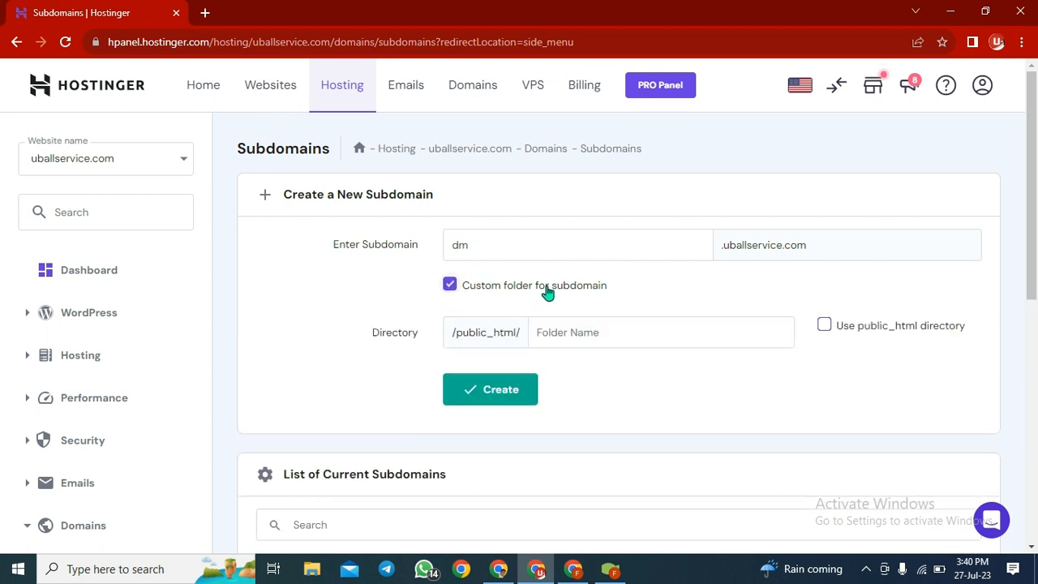
{"action": "left_click", "coordinate": [609, 332]}
{"action": "type", "text": "dm"}
{"action": "left_click", "coordinate": [500, 405]}
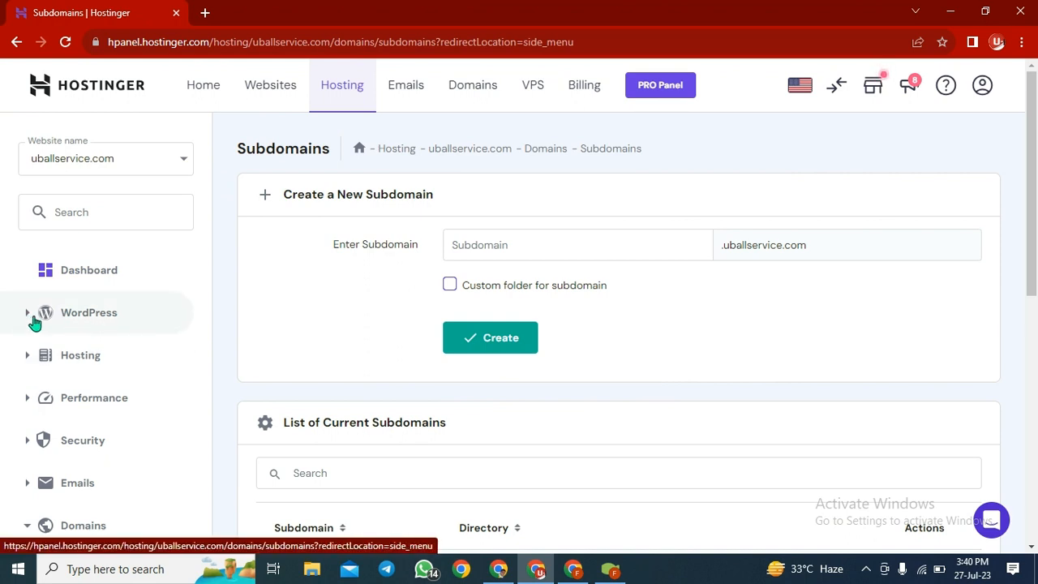
Open the WordPress overview and switch it to the site dm.uballservice.com
{"action": "left_click", "coordinate": [68, 317]}
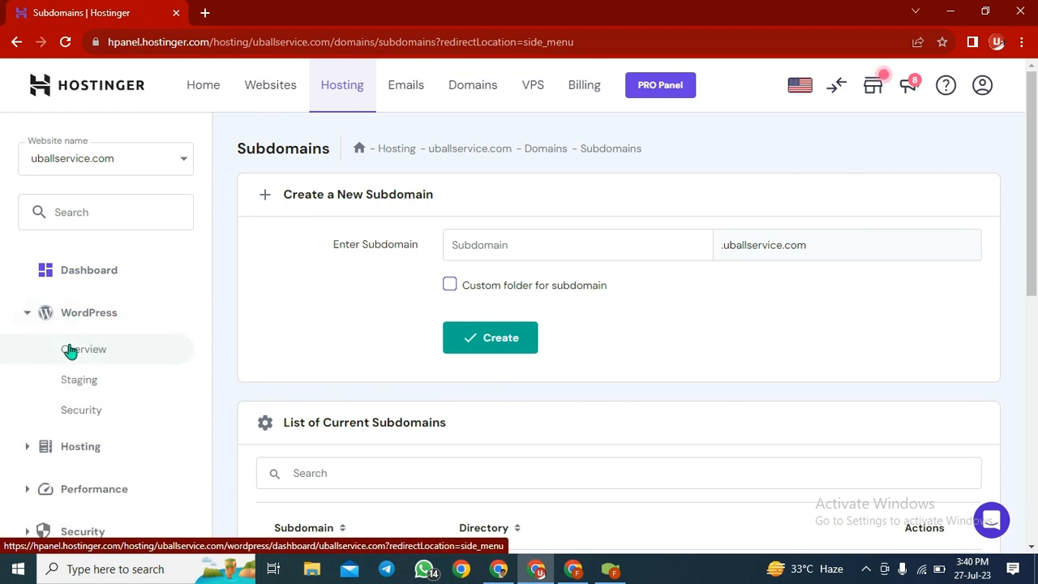
{"action": "left_click", "coordinate": [84, 351]}
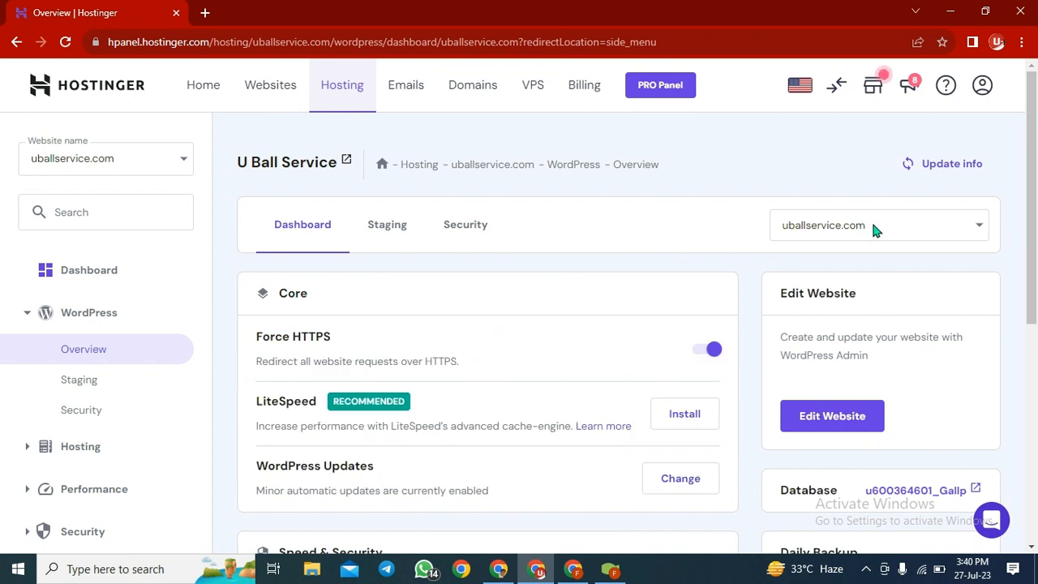
{"action": "left_click_drag", "start_coordinate": [870, 220], "coordinate": [785, 224]}
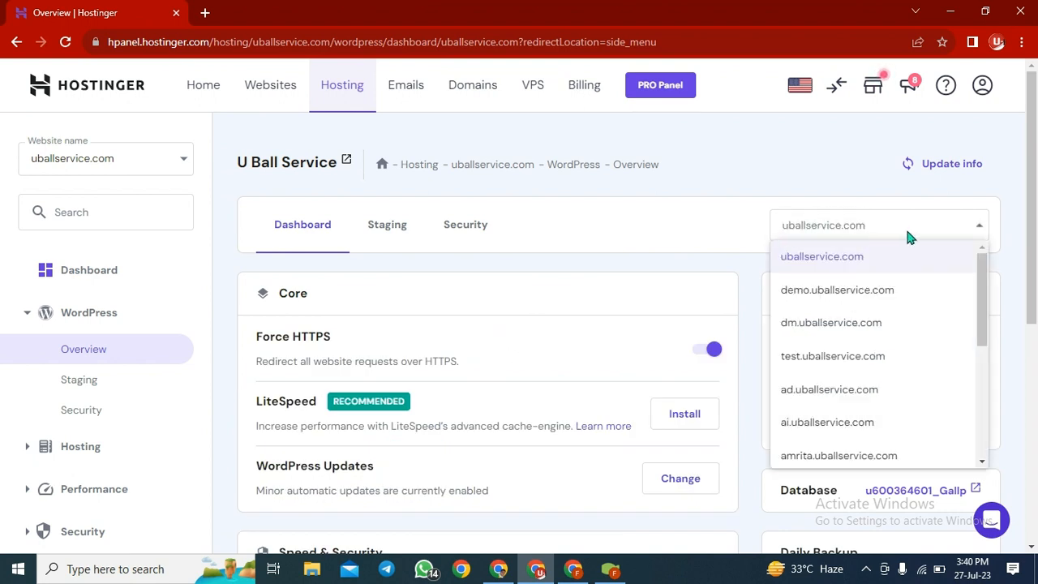
{"action": "left_click", "coordinate": [925, 228]}
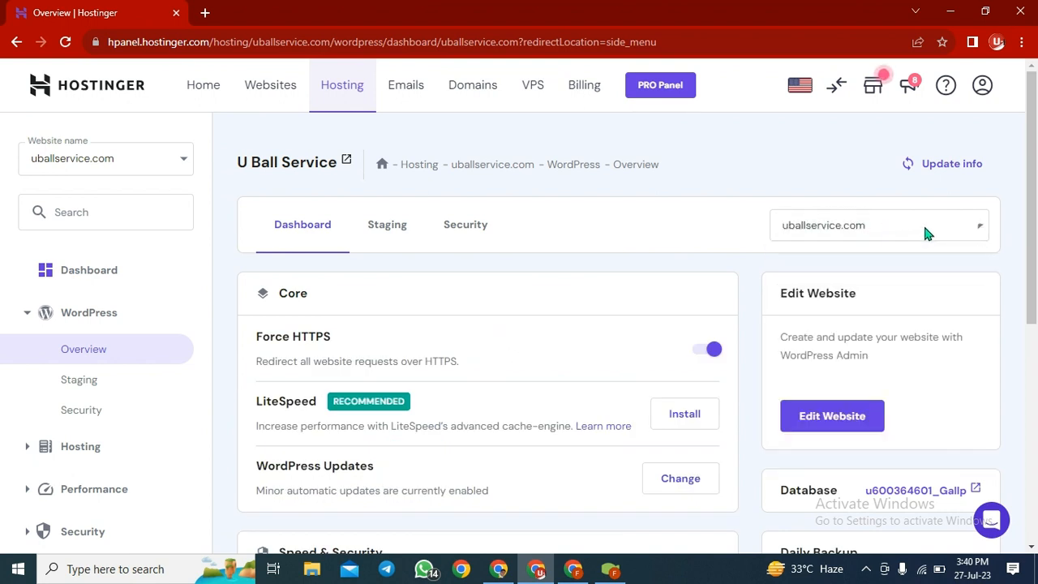
{"action": "left_click", "coordinate": [978, 228]}
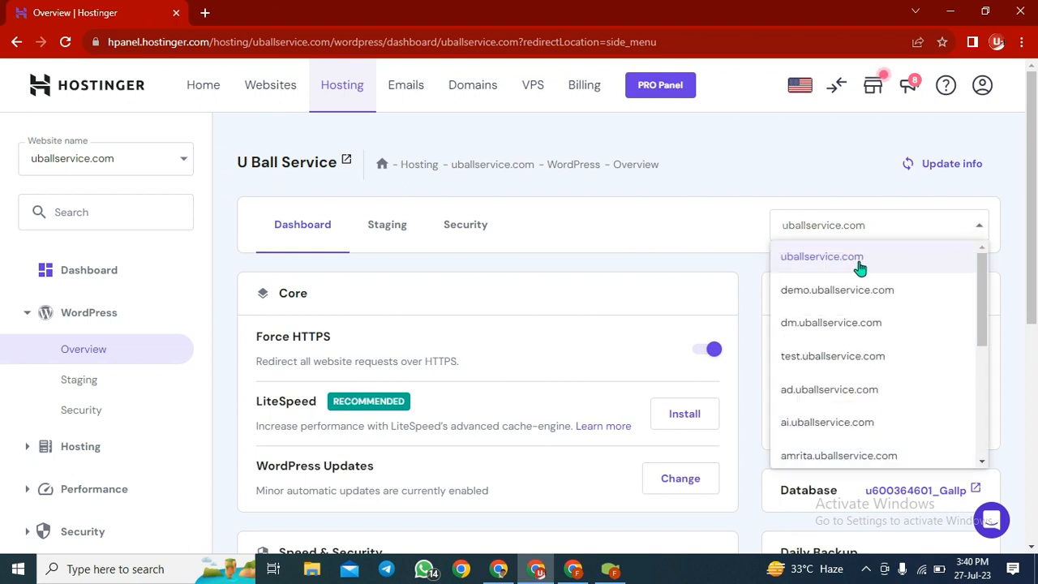
{"action": "left_click", "coordinate": [838, 324]}
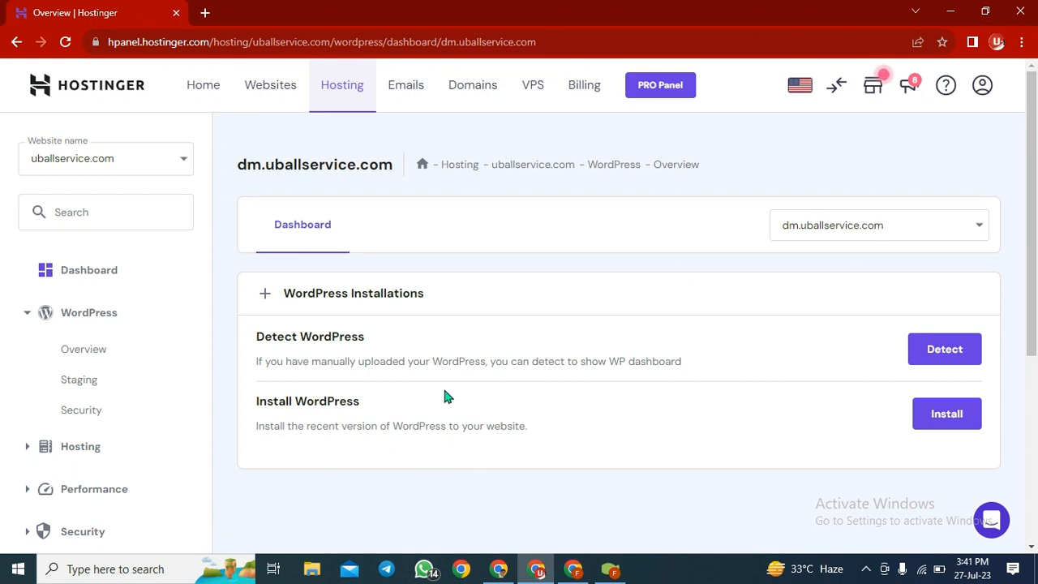
Start a WordPress installation on dm.uballservice.com and set the website title to Digital Marketing Services
{"action": "left_click", "coordinate": [948, 423]}
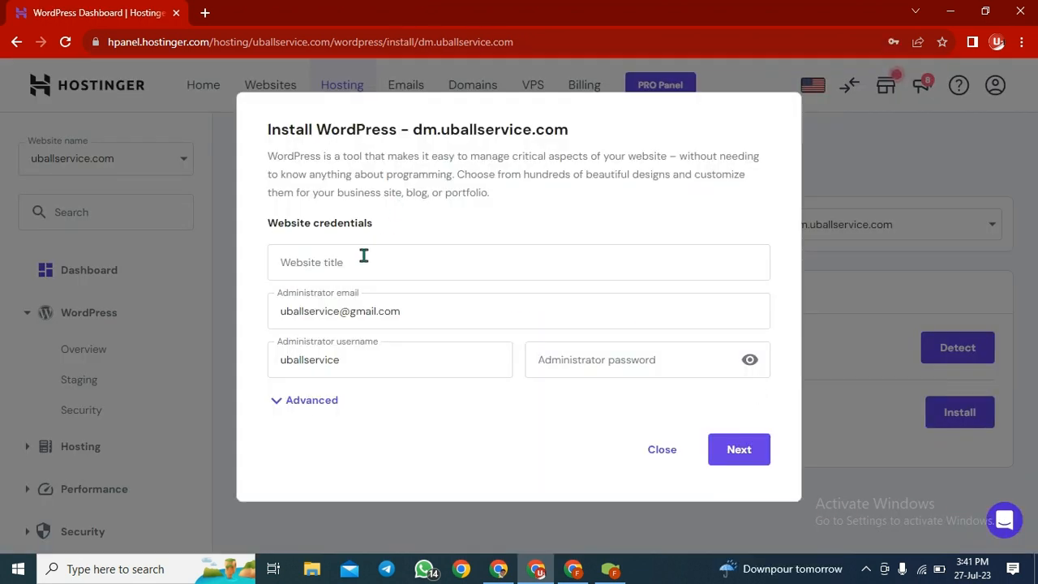
{"action": "left_click", "coordinate": [360, 259]}
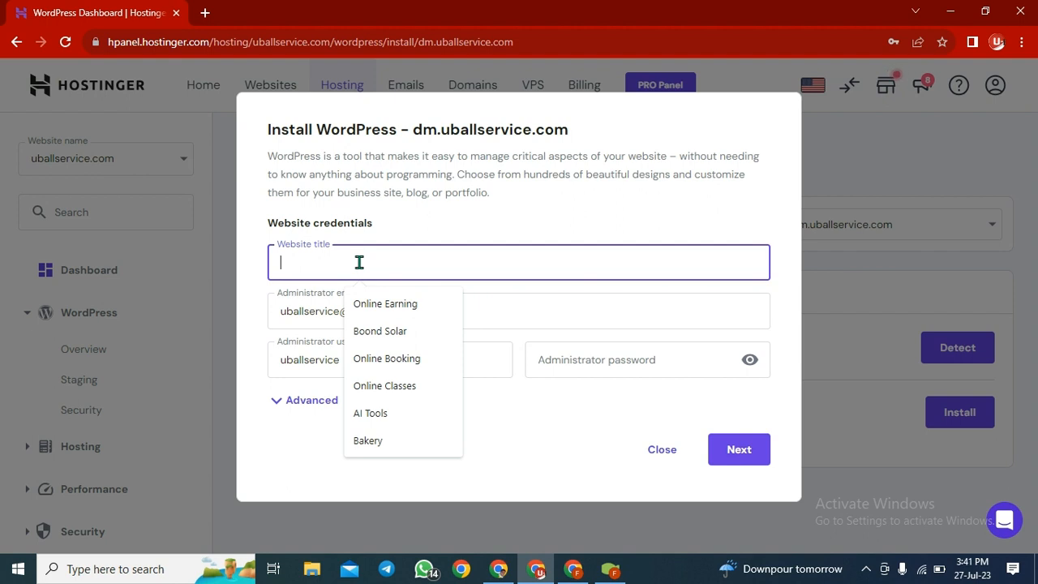
{"action": "type", "text": "D"}
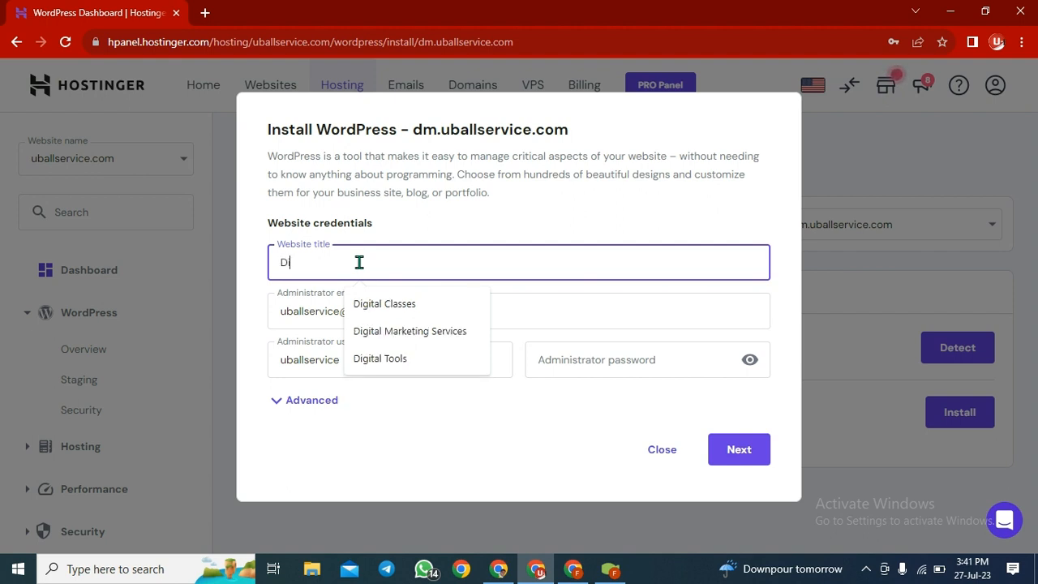
{"action": "type", "text": "igital Marketing Services"}
{"action": "left_click", "coordinate": [389, 332]}
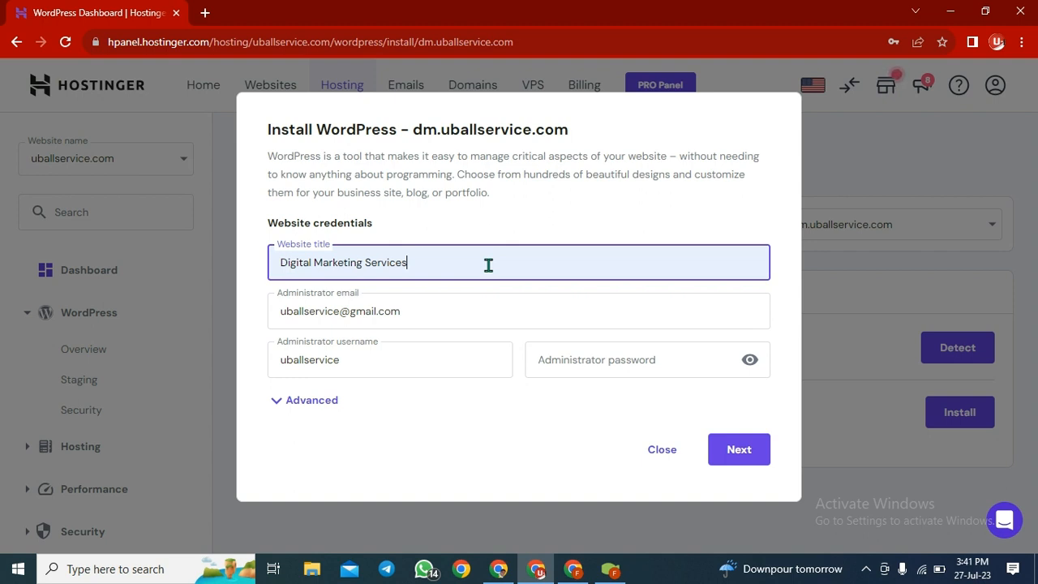
Replace the administrator username with dm.uballservice.com copied from the dialog heading, and enter the administrator password
{"action": "left_click", "coordinate": [395, 307]}
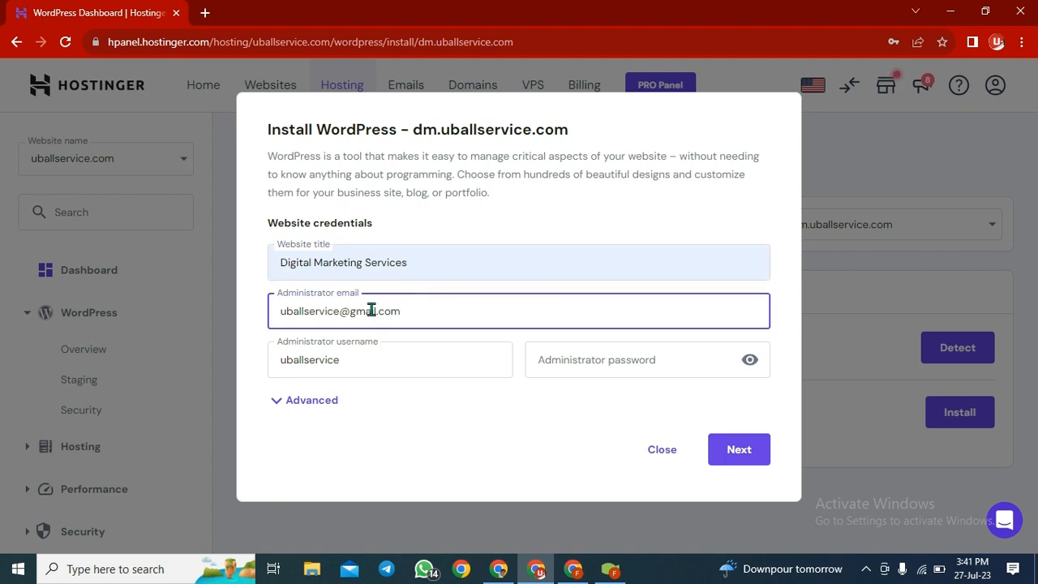
{"action": "left_click_drag", "start_coordinate": [359, 360], "coordinate": [250, 364]}
{"action": "key", "text": "BackSpace"}
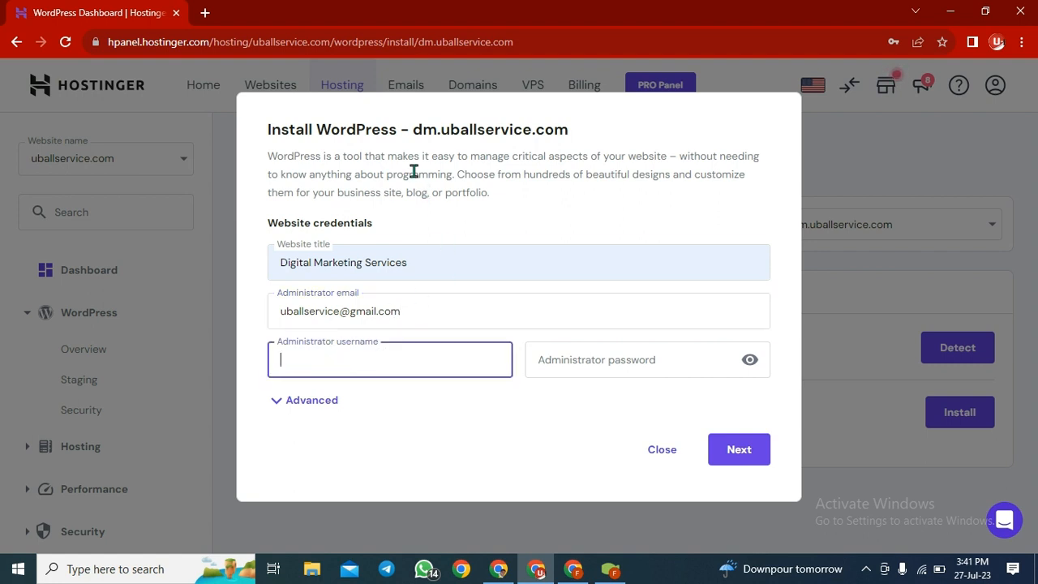
{"action": "left_click_drag", "start_coordinate": [423, 128], "coordinate": [567, 129]}
{"action": "left_click", "coordinate": [422, 129]}
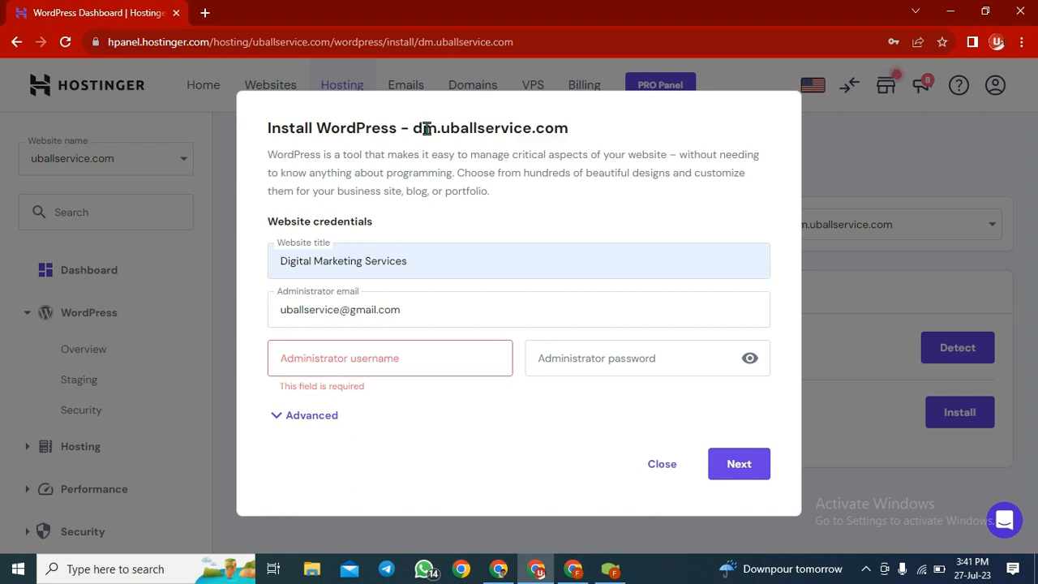
{"action": "left_click_drag", "start_coordinate": [425, 128], "coordinate": [566, 124]}
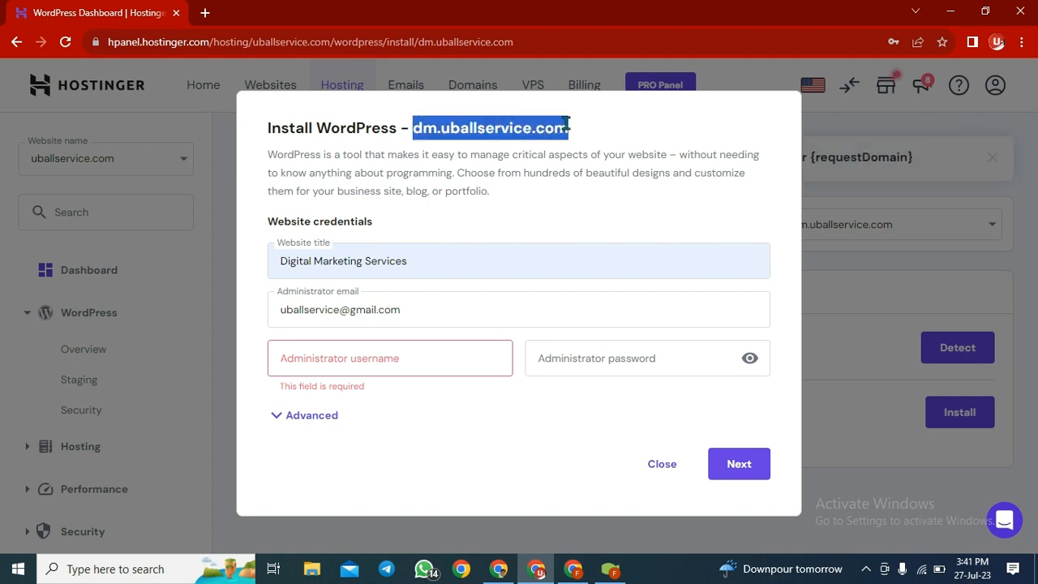
{"action": "key", "text": "ctrl+c"}
{"action": "left_click", "coordinate": [390, 364]}
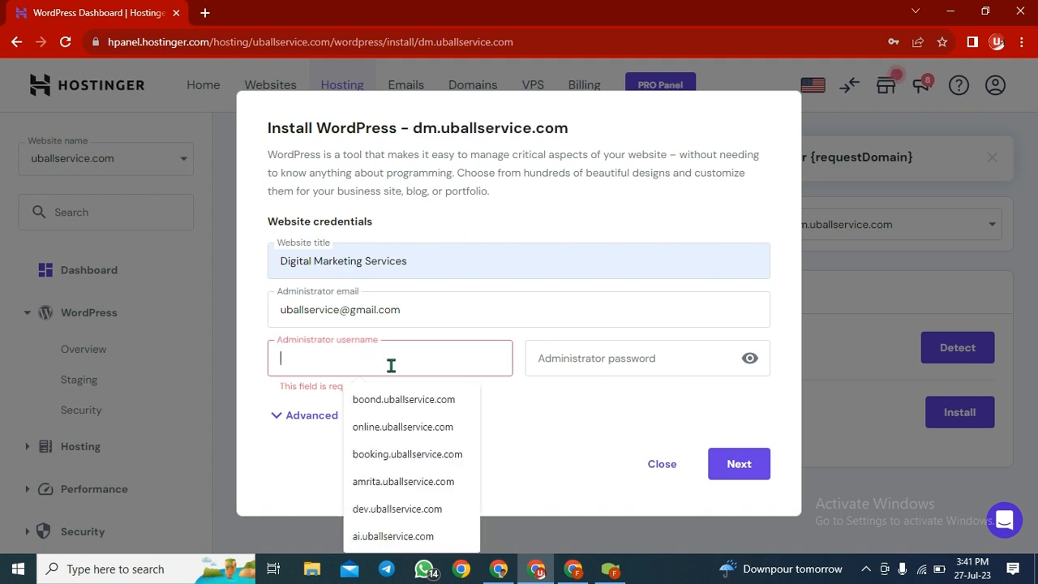
{"action": "key", "text": "ctrl+v"}
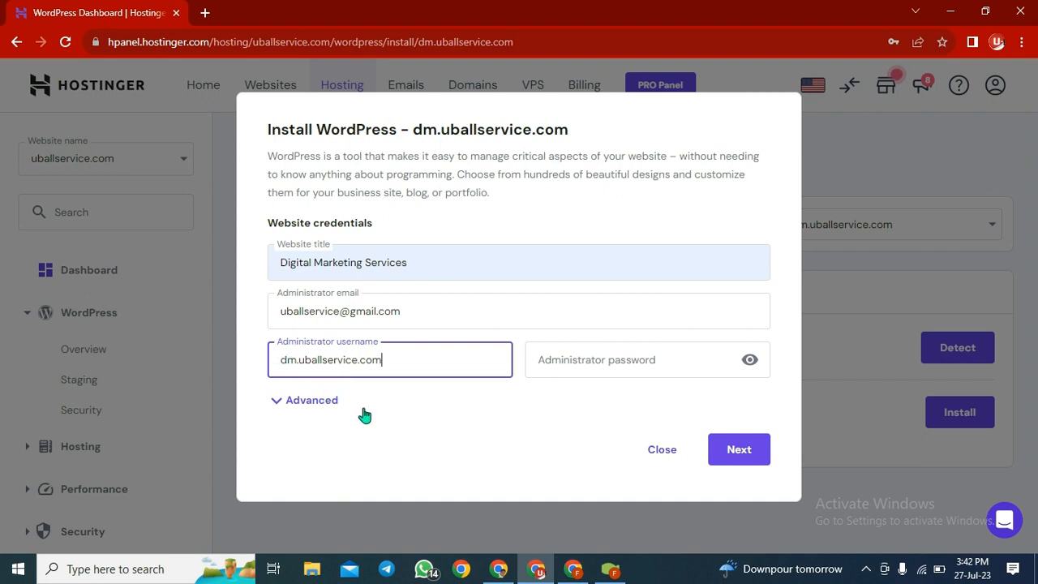
{"action": "left_click", "coordinate": [662, 366]}
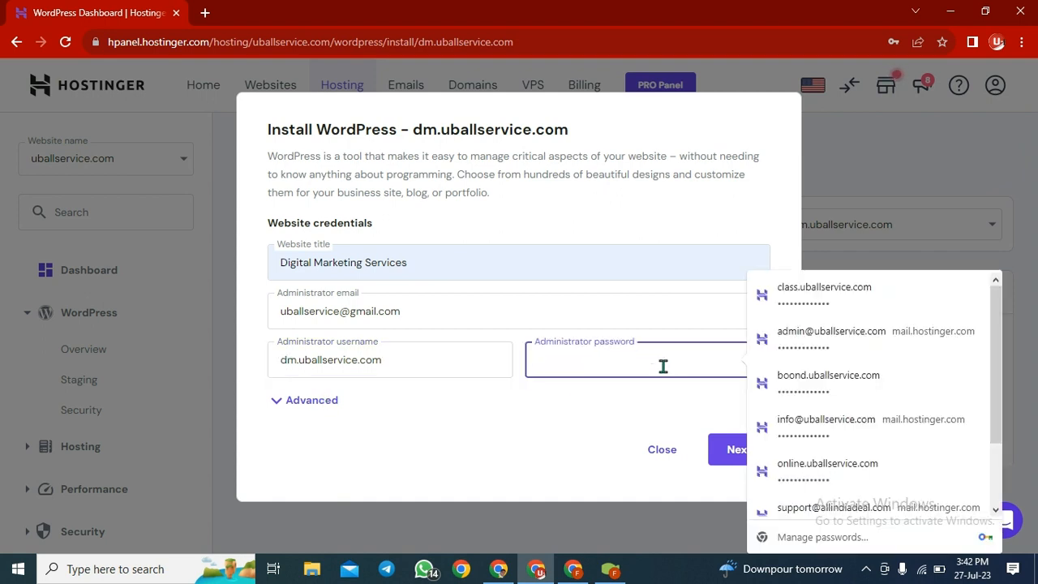
{"action": "type", "text": "•••••••••••••"}
Show the advanced installation options and set the installation path to dm.uballservice.com
{"action": "left_click", "coordinate": [301, 402]}
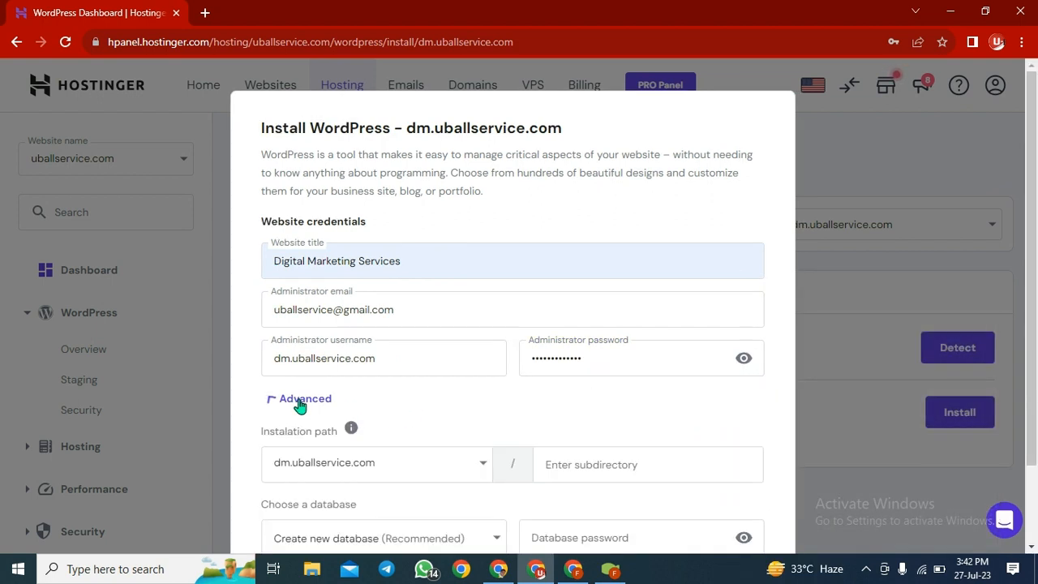
{"action": "scroll", "coordinate": [446, 384], "scroll_direction": "down", "scroll_amount": 2}
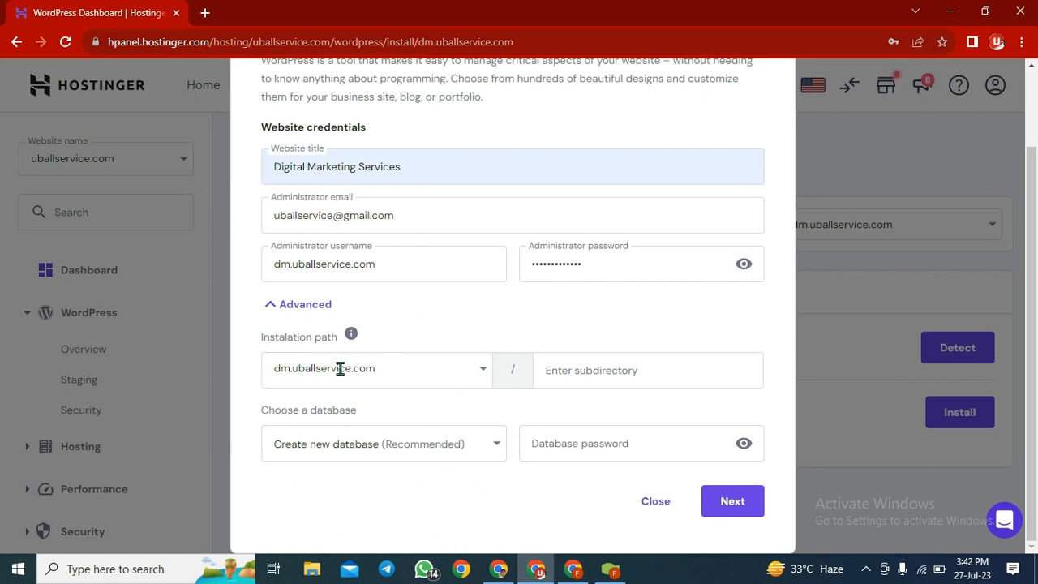
{"action": "left_click", "coordinate": [485, 375]}
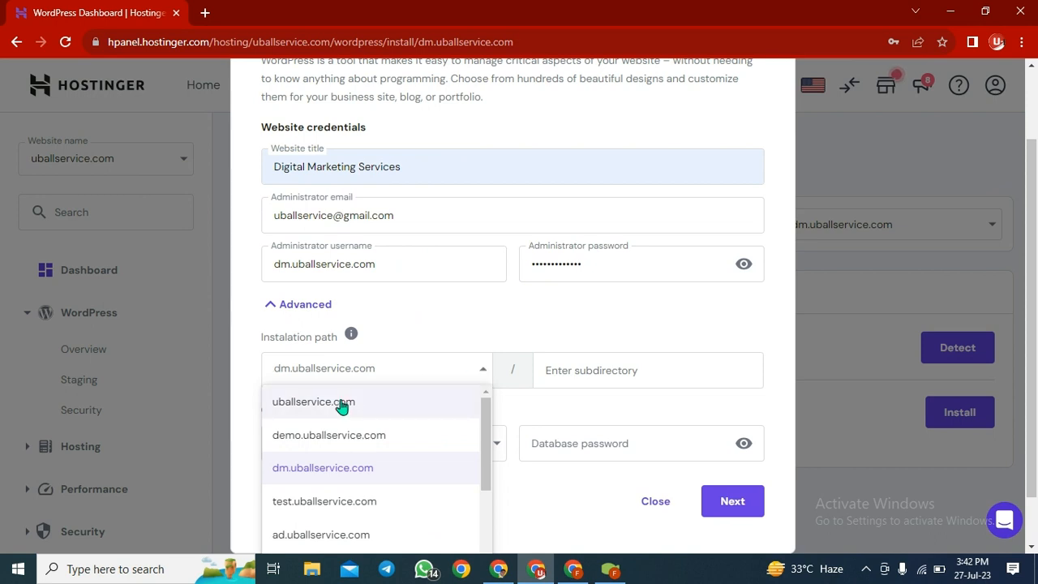
{"action": "left_click", "coordinate": [296, 408]}
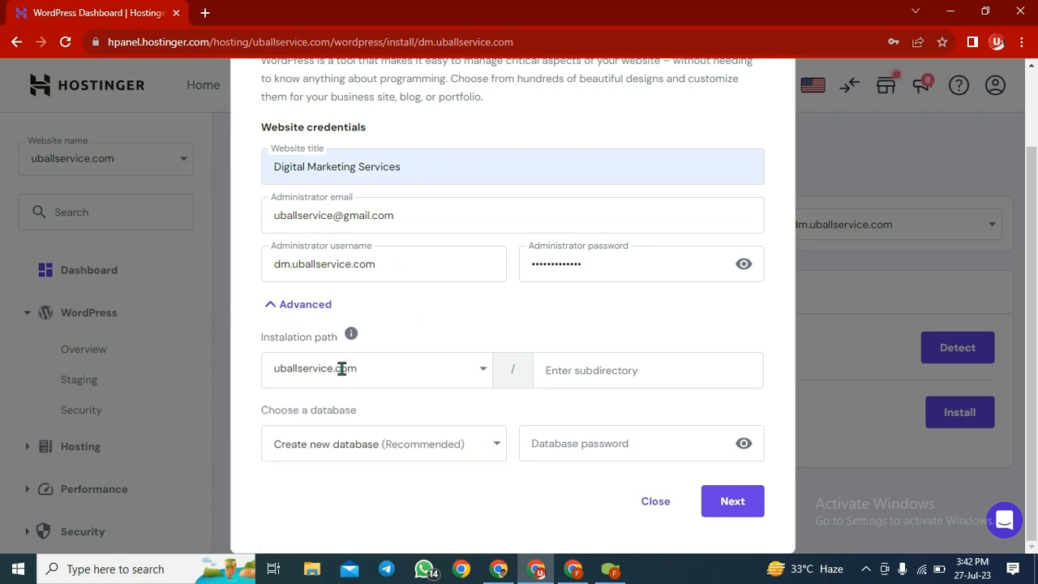
{"action": "left_click", "coordinate": [485, 371]}
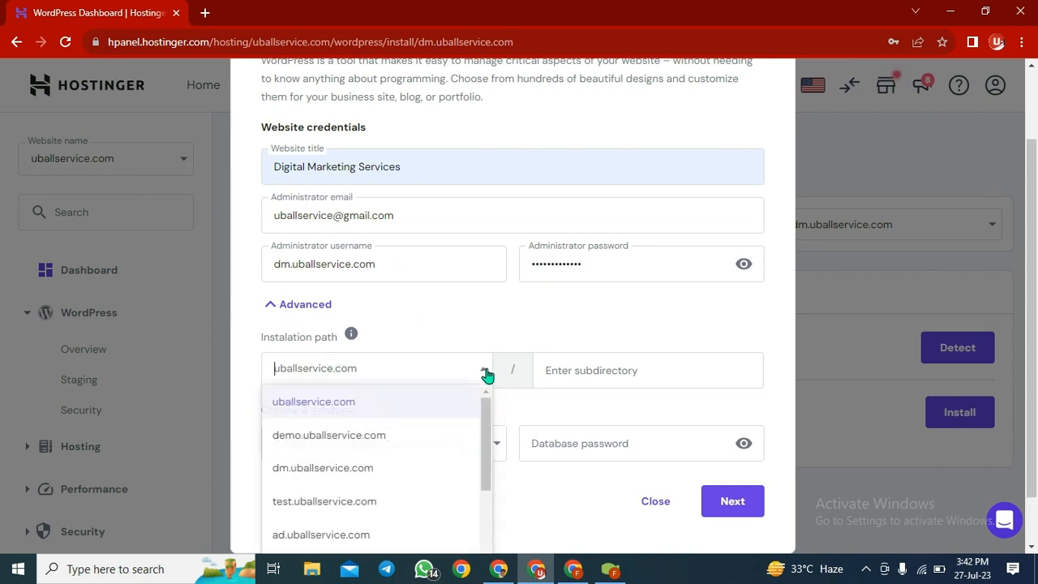
{"action": "left_click", "coordinate": [332, 475]}
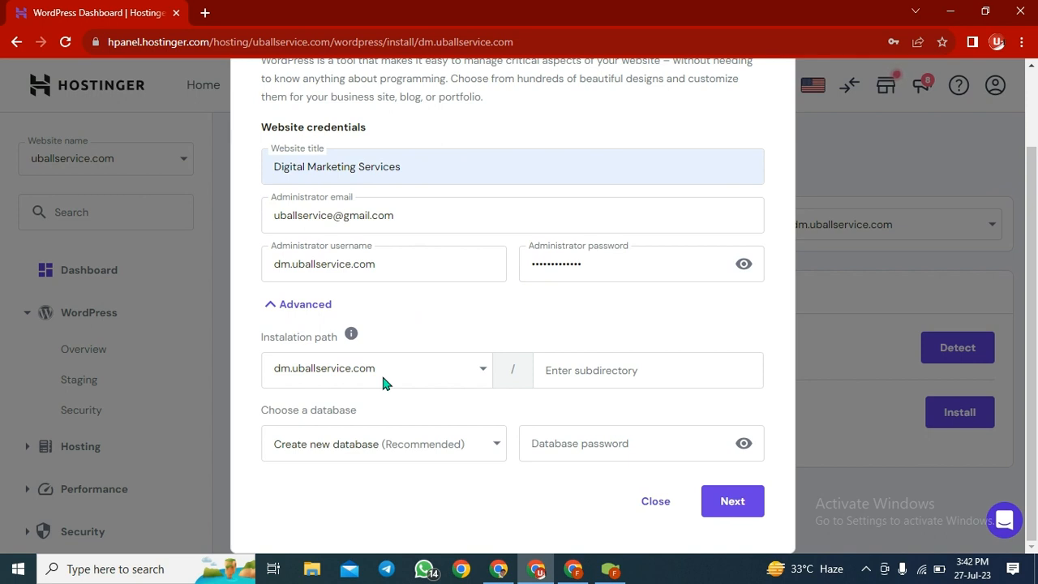
Try to copy the administrator password into the database password field, and clear the pasted entry
{"action": "left_click", "coordinate": [612, 437]}
{"action": "left_click", "coordinate": [556, 266]}
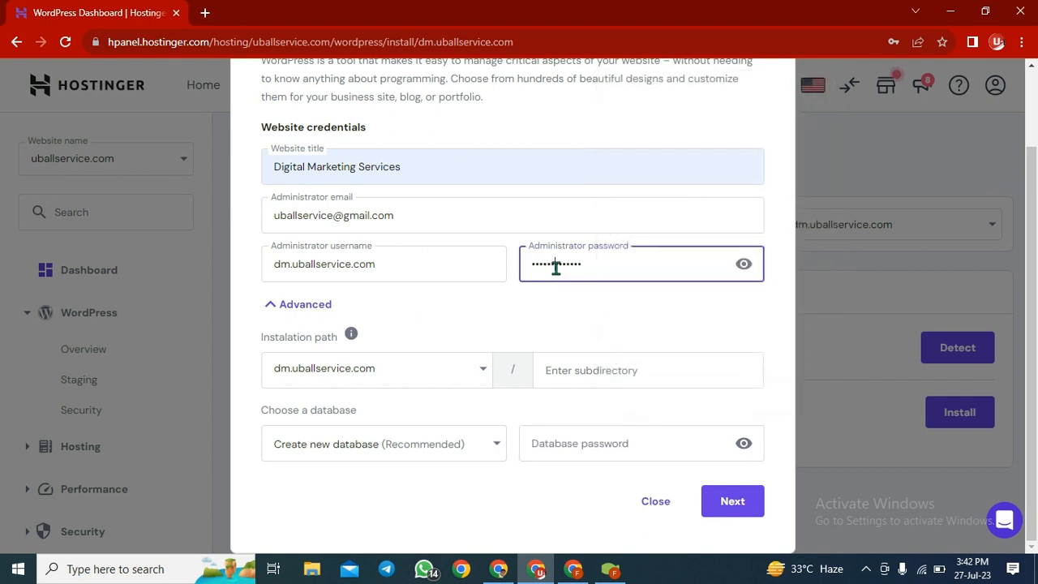
{"action": "left_click_drag", "start_coordinate": [592, 266], "coordinate": [509, 274]}
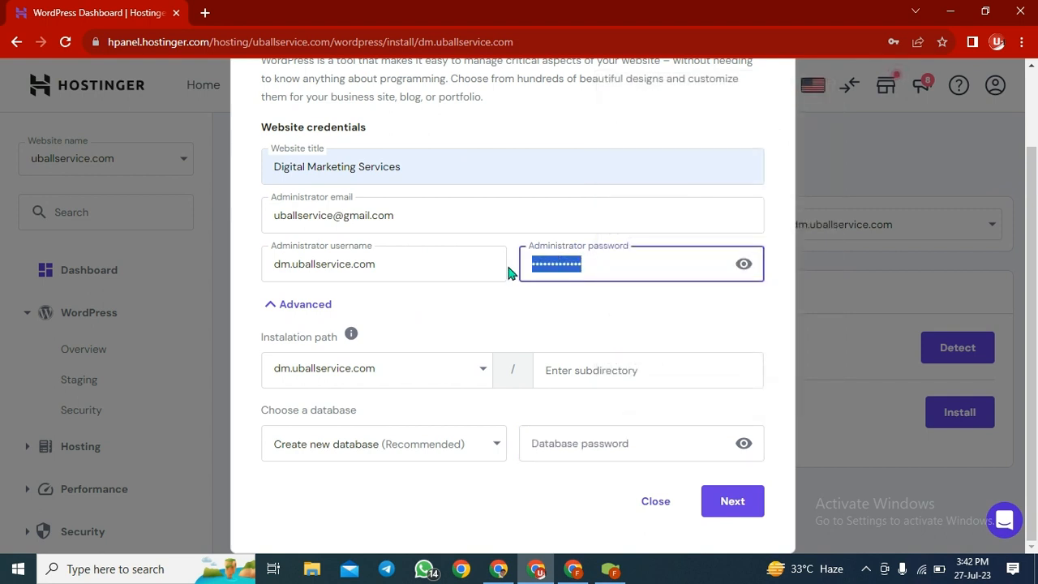
{"action": "left_click", "coordinate": [609, 438]}
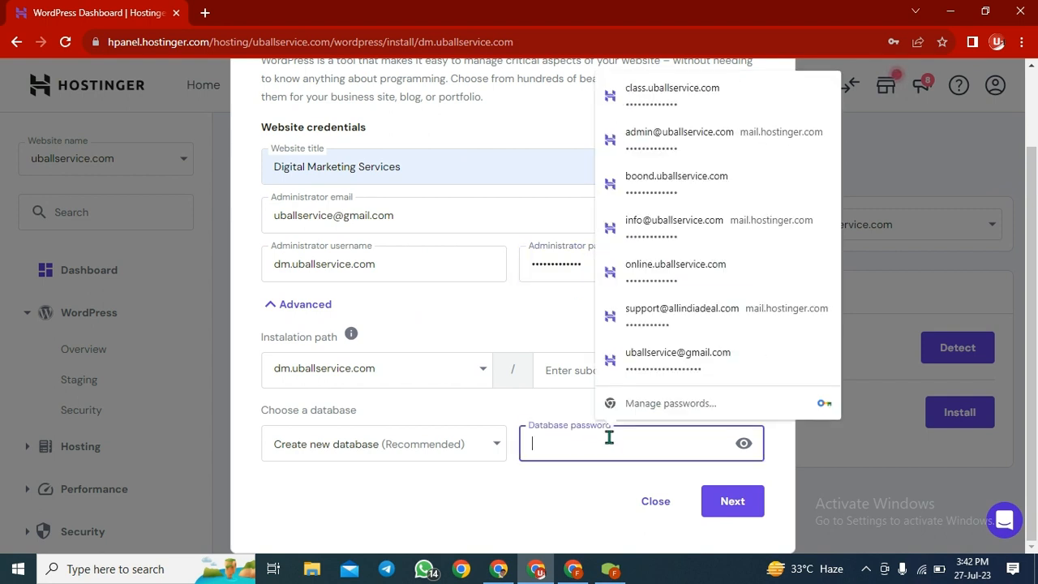
{"action": "key", "text": "ctrl+v"}
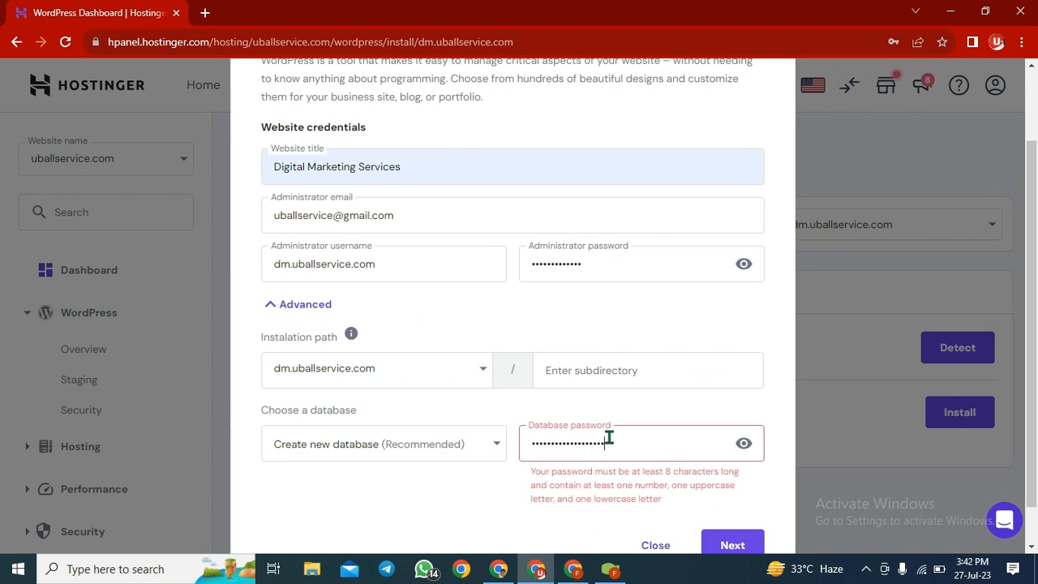
{"action": "key", "text": "BackSpace"}
{"action": "key", "text": "BackSpace"}
{"action": "key", "text": "BackSpace"}
{"action": "key", "text": "BackSpace"}
{"action": "key", "text": "BackSpace"}
{"action": "key", "text": "BackSpace"}
{"action": "key", "text": "BackSpace"}
{"action": "key", "text": "BackSpace"}
{"action": "key", "text": "BackSpace"}
{"action": "key", "text": "BackSpace"}
{"action": "key", "text": "BackSpace"}
{"action": "key", "text": "BackSpace"}
{"action": "key", "text": "BackSpace"}
{"action": "key", "text": "BackSpace"}
{"action": "key", "text": "BackSpace"}
{"action": "key", "text": "BackSpace"}
{"action": "key", "text": "BackSpace"}
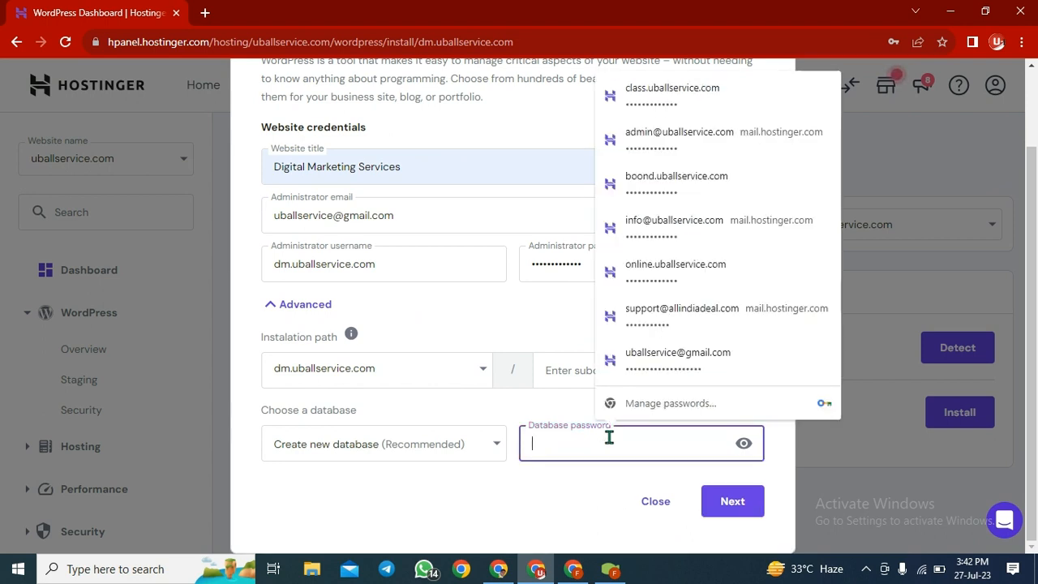
{"action": "left_click", "coordinate": [543, 310]}
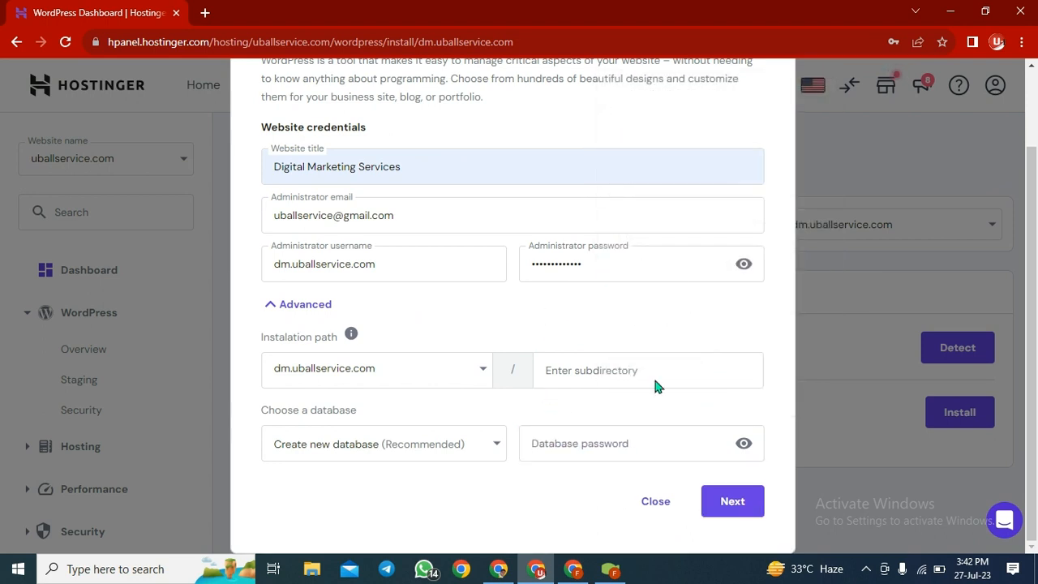
Enter the database password, continue to the version and update settings, and save the site login in the browser
{"action": "left_click", "coordinate": [569, 448]}
{"action": "type", "text": "•••••"}
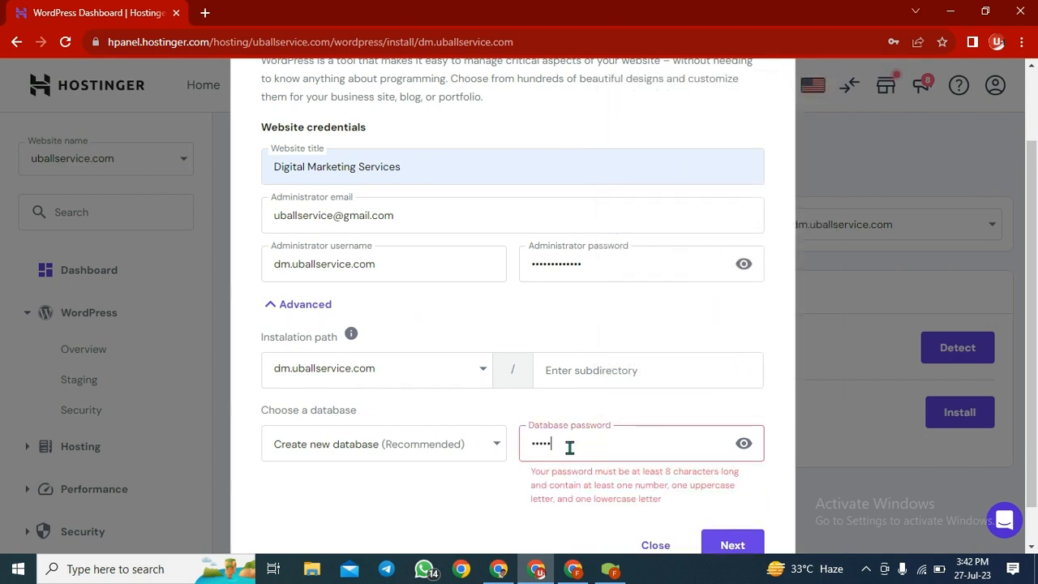
{"action": "type", "text": "••••••••"}
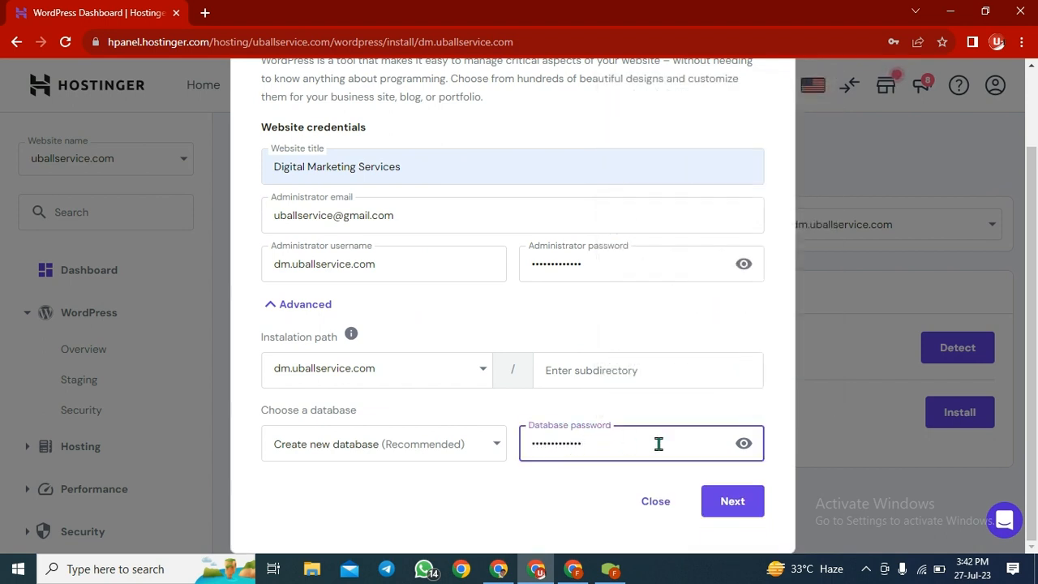
{"action": "left_click", "coordinate": [743, 446]}
{"action": "left_click", "coordinate": [743, 446]}
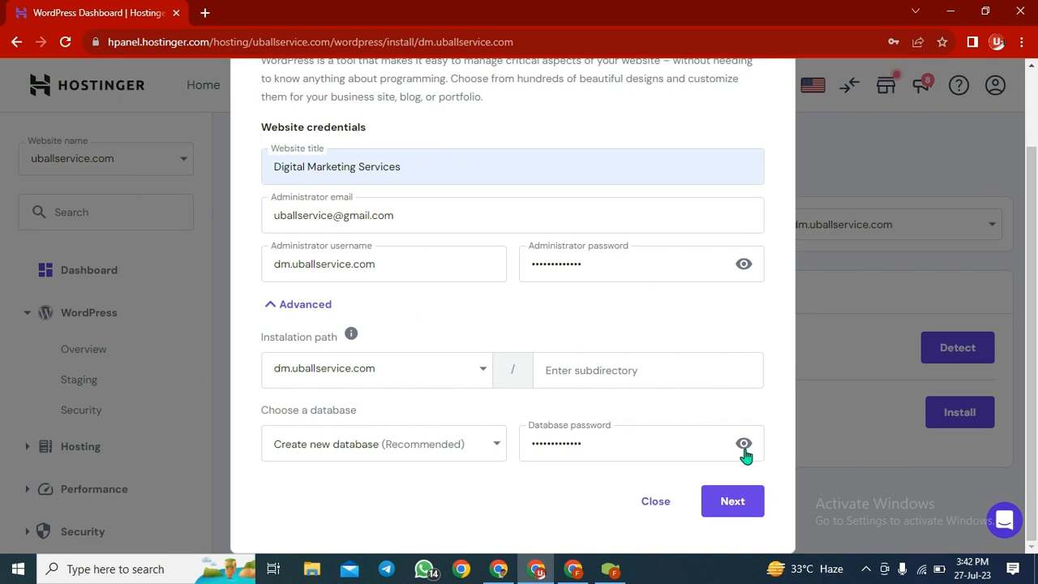
{"action": "left_click", "coordinate": [723, 507]}
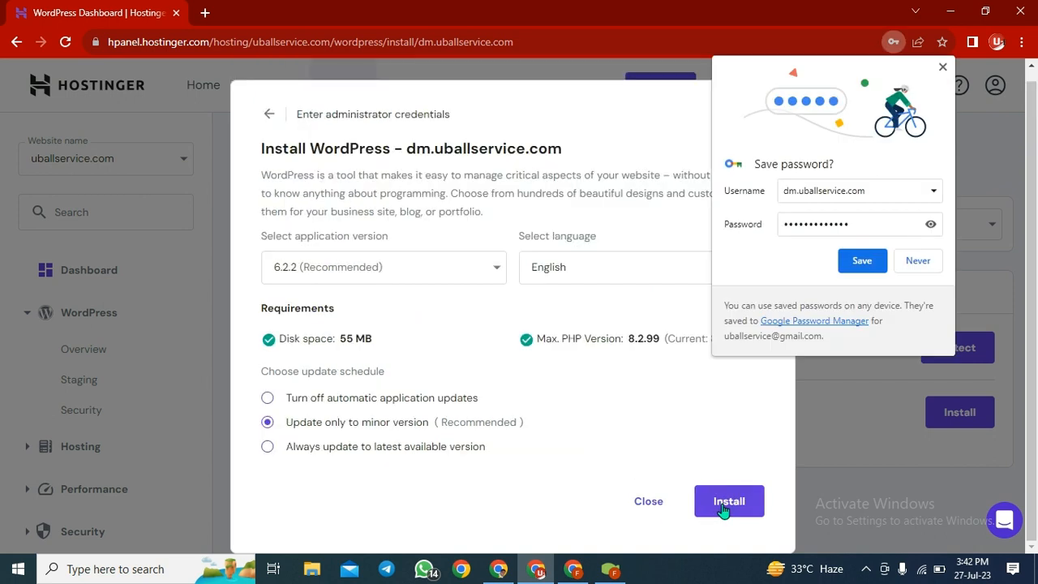
{"action": "left_click", "coordinate": [863, 264]}
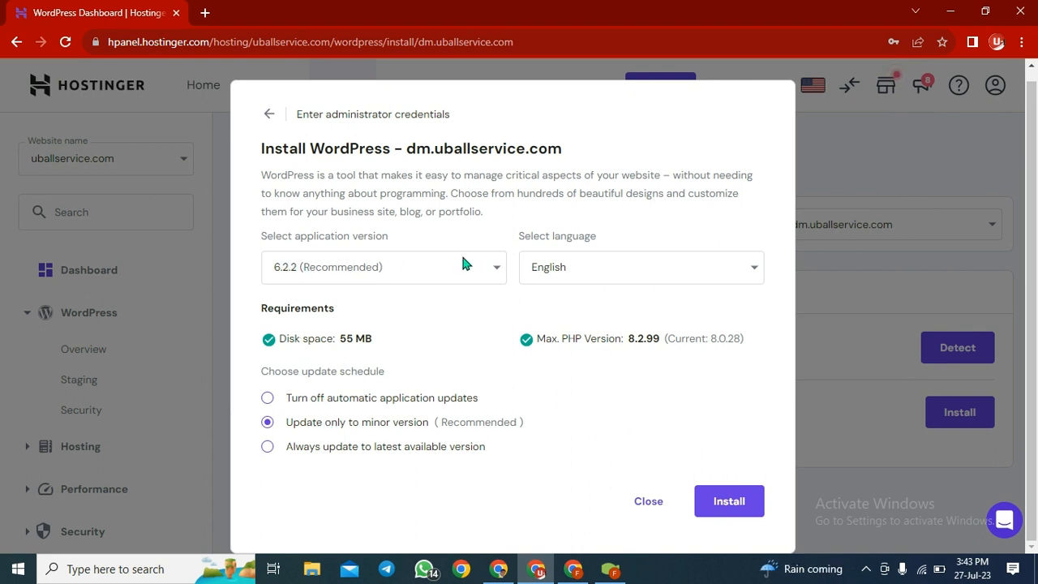
Choose WordPress version 6.2.2 (Recommended) and start the installation on dm.uballservice.com
{"action": "left_click", "coordinate": [495, 269]}
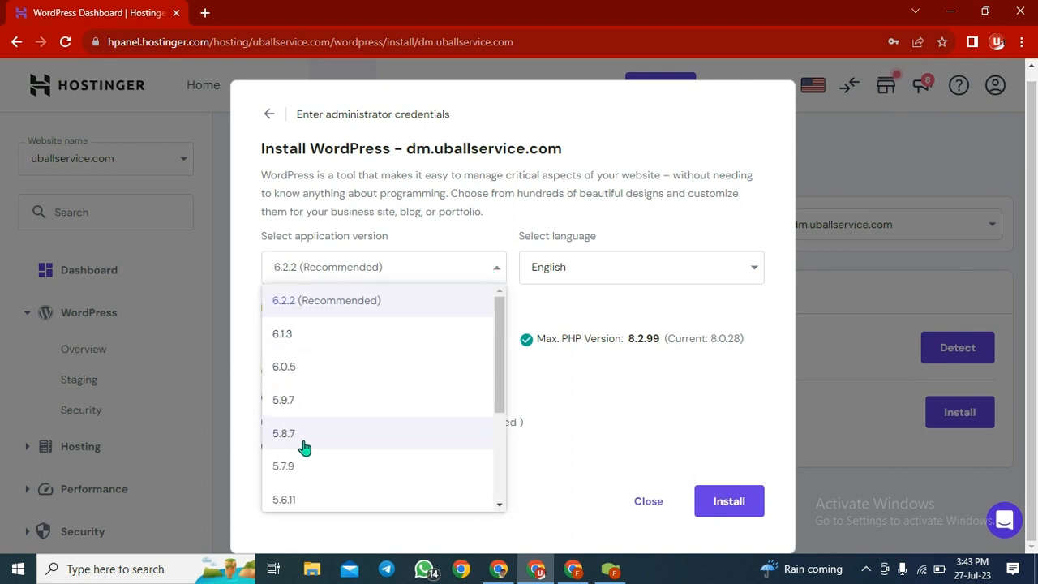
{"action": "scroll", "coordinate": [304, 447], "scroll_direction": "down", "scroll_amount": 3}
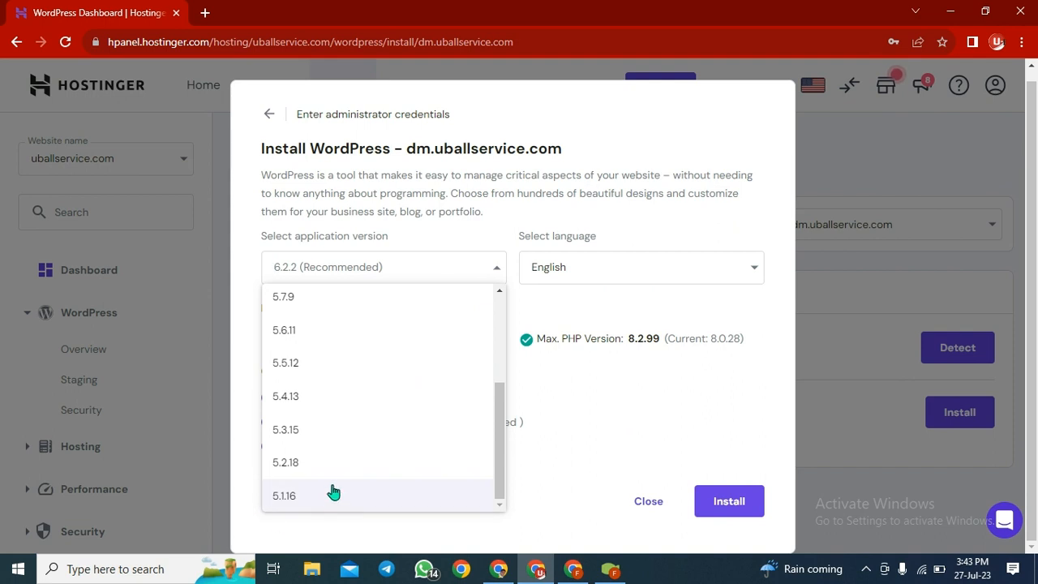
{"action": "scroll", "coordinate": [360, 448], "scroll_direction": "up", "scroll_amount": 3}
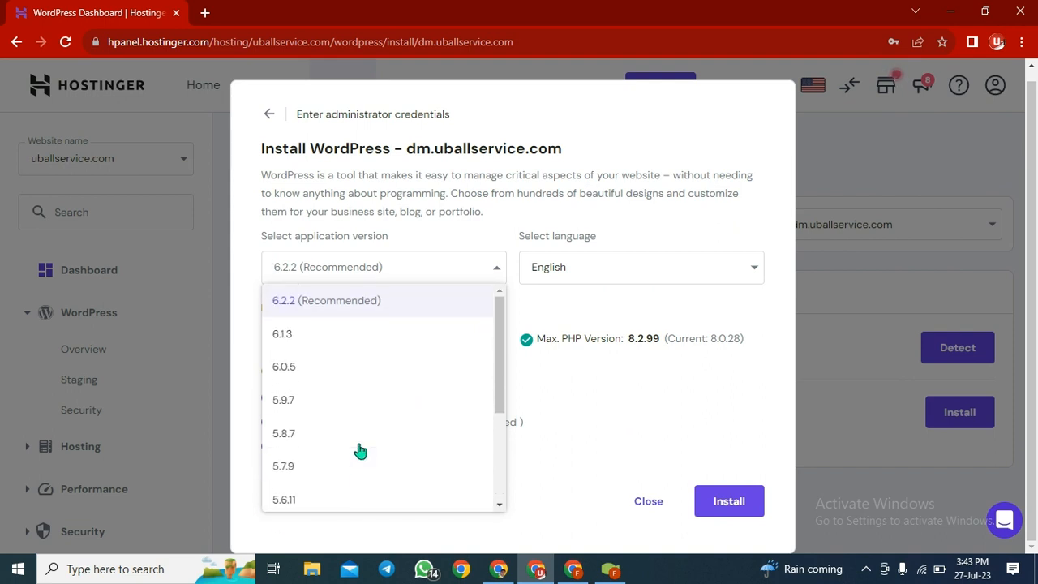
{"action": "left_click", "coordinate": [317, 302]}
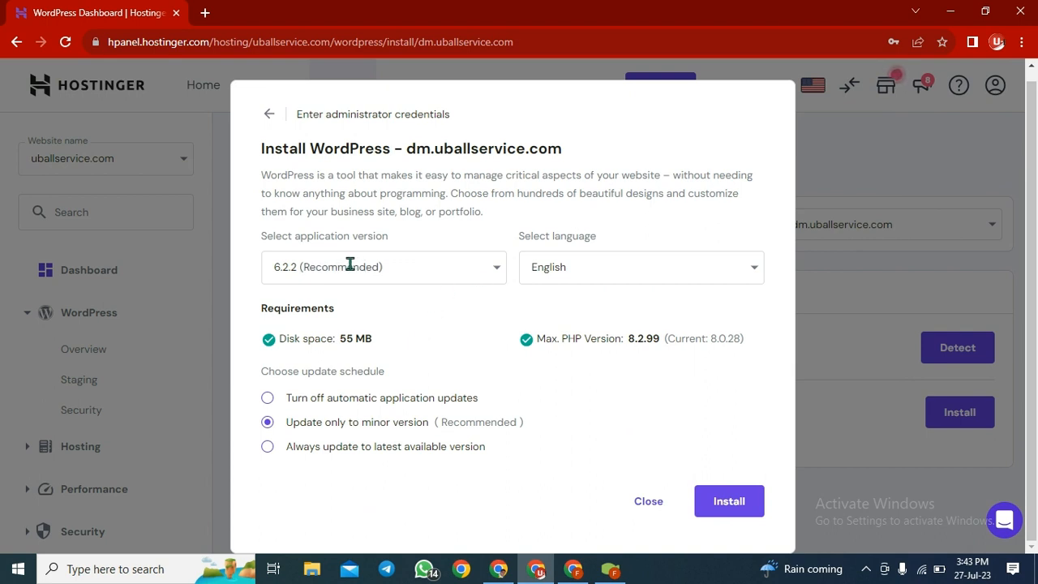
{"action": "left_click", "coordinate": [738, 502]}
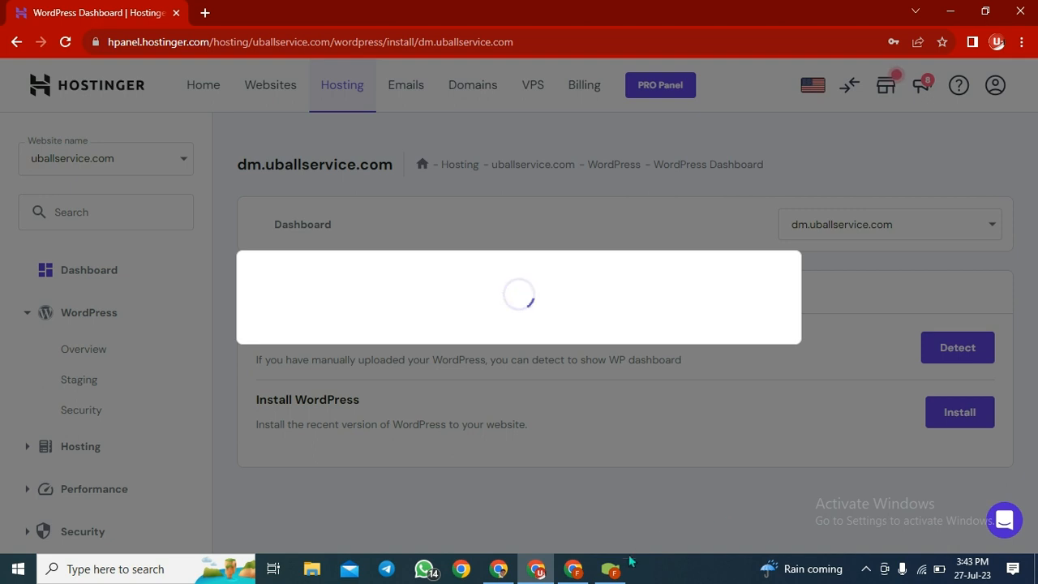
{"action": "mouse_move", "coordinate": [610, 571]}
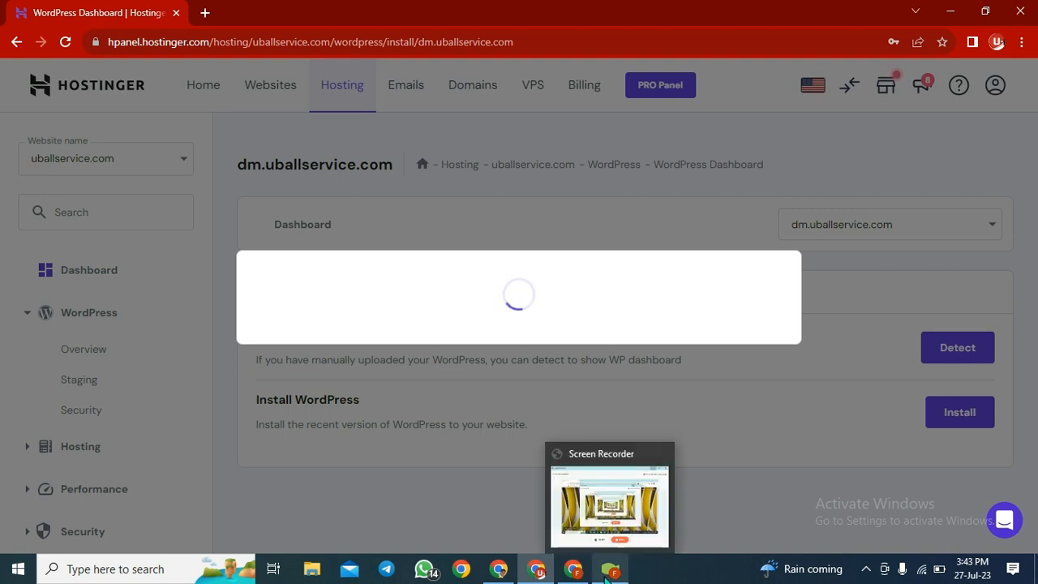
{"action": "left_click", "coordinate": [634, 527]}
{"action": "left_click", "coordinate": [473, 477]}
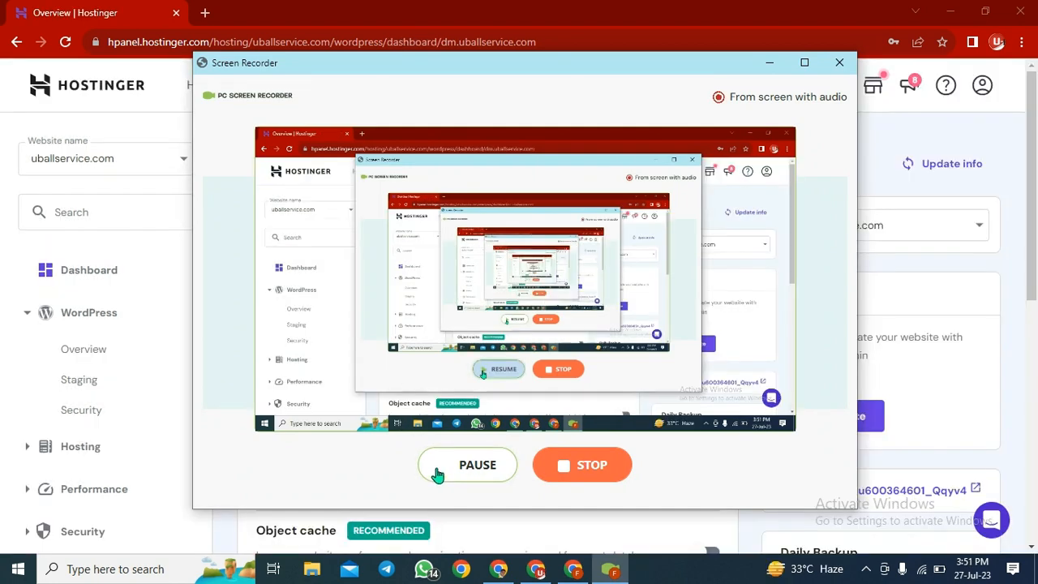
{"action": "left_click", "coordinate": [767, 64]}
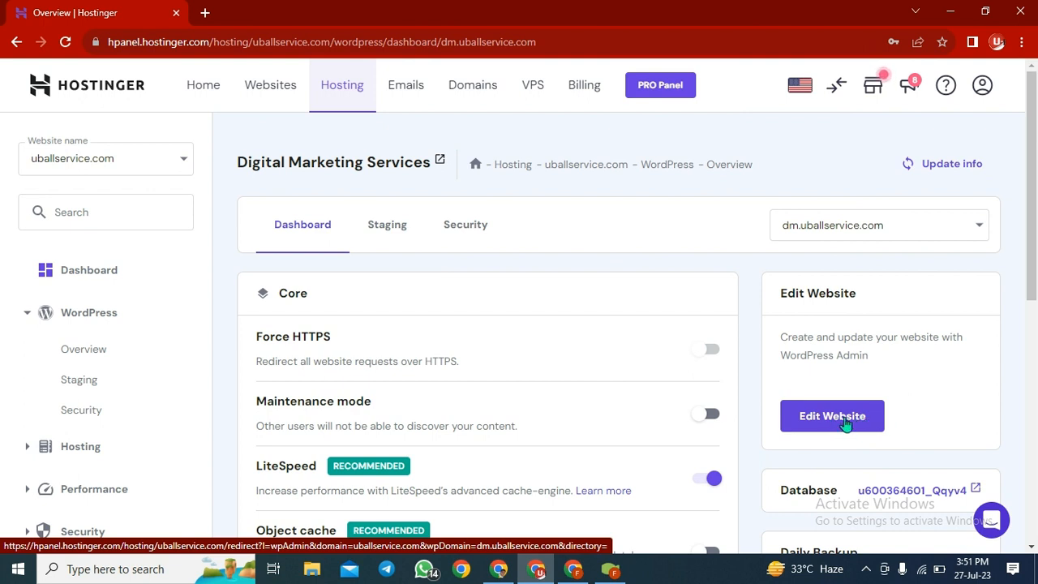
Open the Edit Website link for the Digital Marketing Services site in a new browser tab and switch to it
{"action": "right_click", "coordinate": [818, 422]}
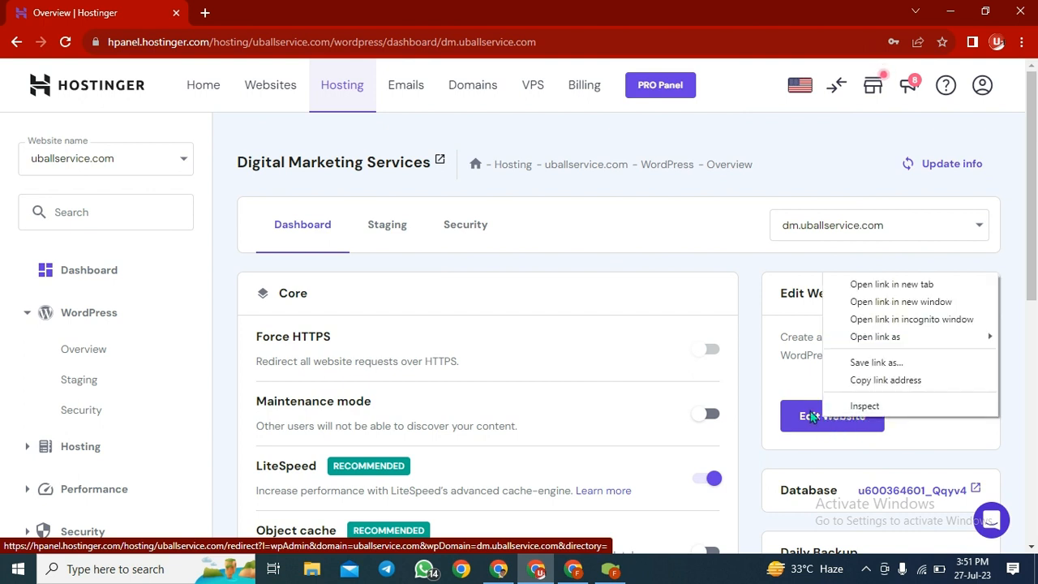
{"action": "left_click", "coordinate": [868, 287]}
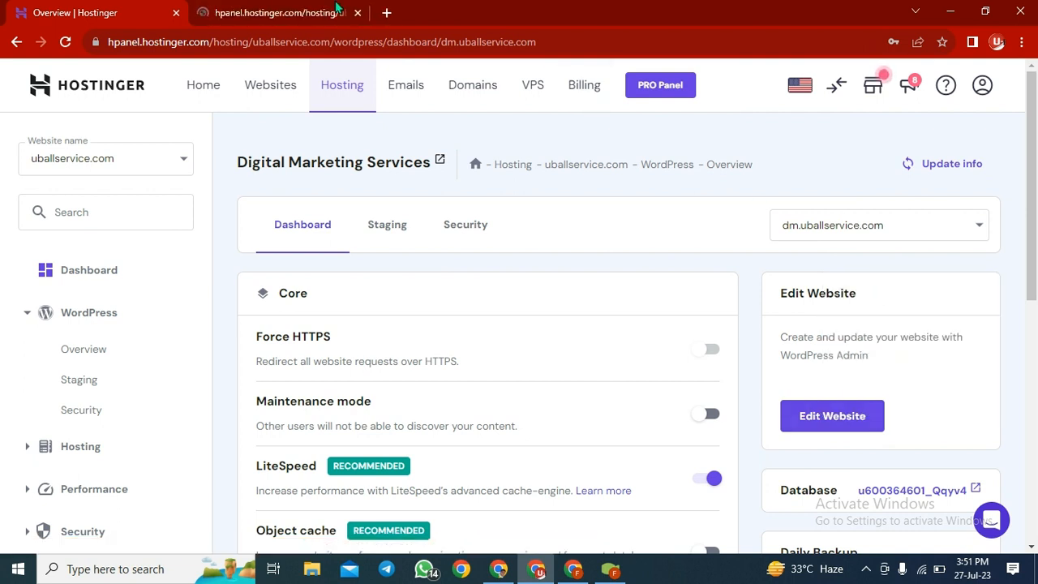
{"action": "left_click", "coordinate": [296, 11]}
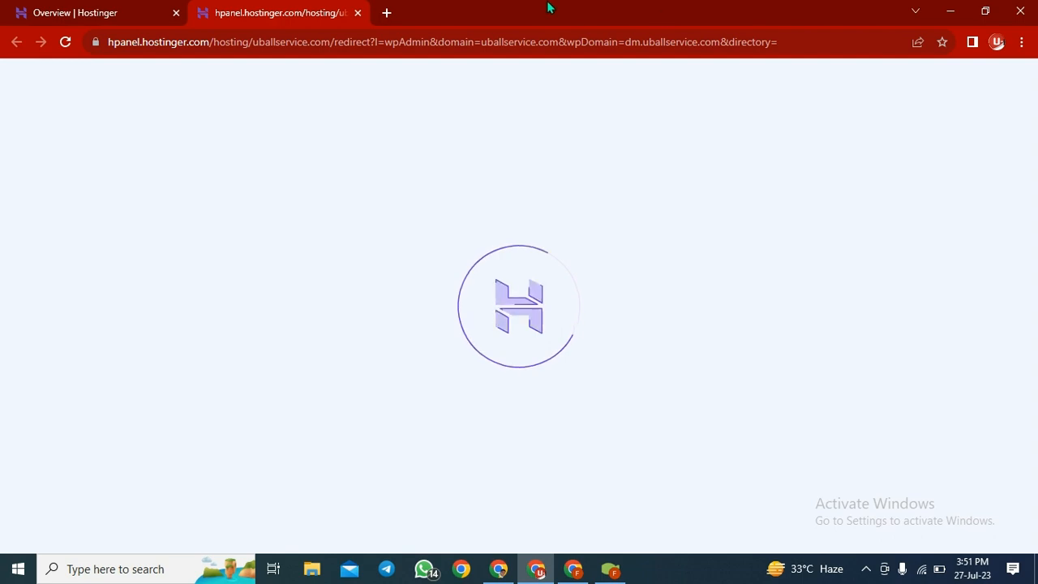
Load dm.uballservice.com in another new browser tab and look through the site's home page
{"action": "left_click", "coordinate": [386, 13]}
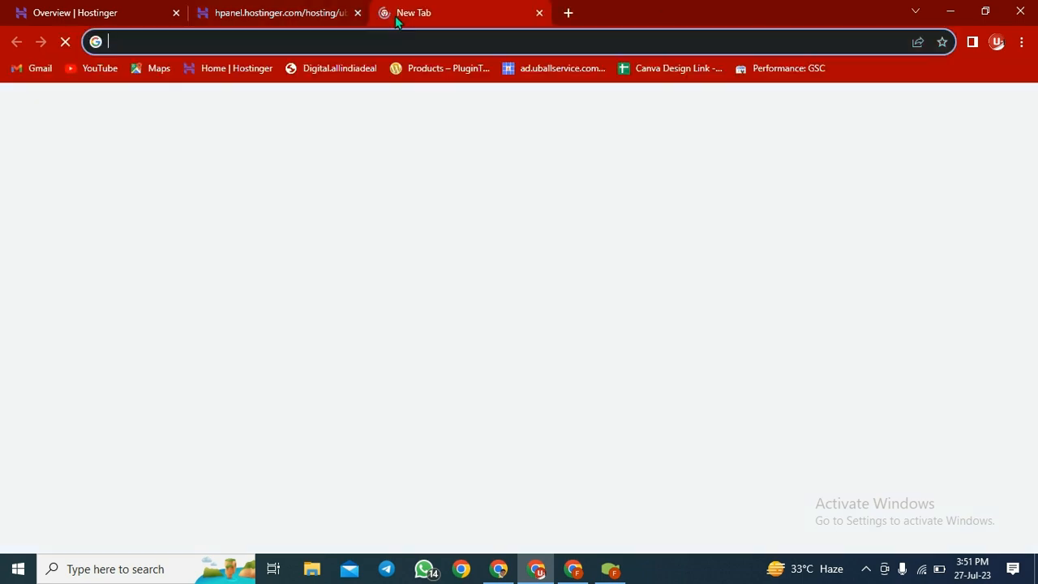
{"action": "type", "text": "dm.uballservice.com"}
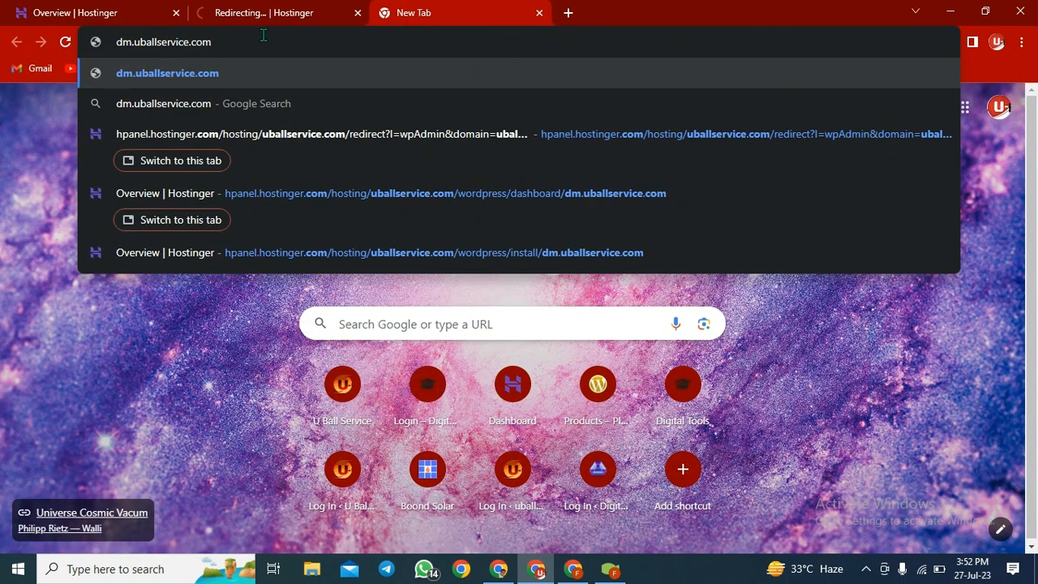
{"action": "key", "text": "Return"}
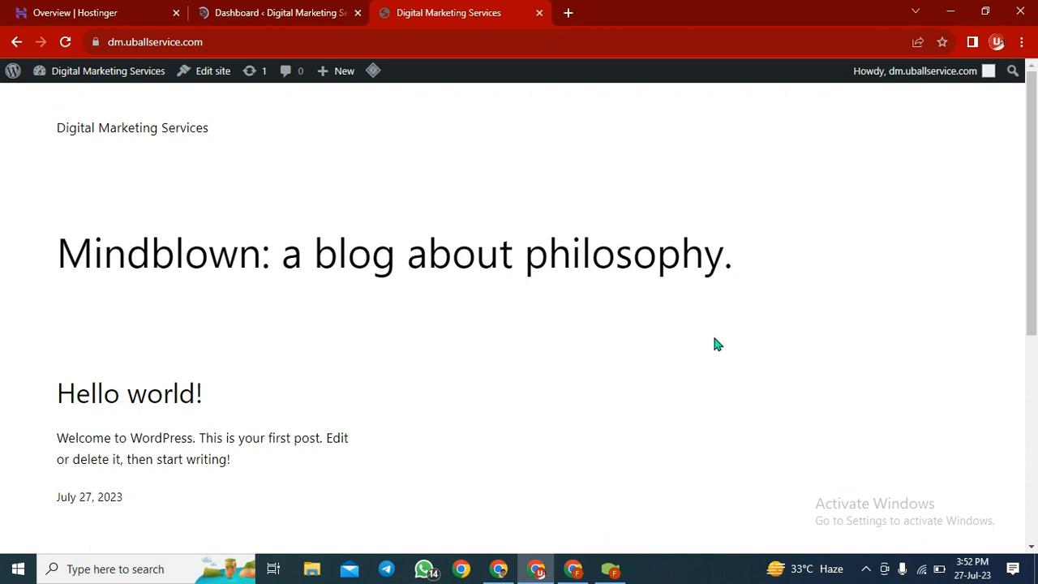
{"action": "scroll", "coordinate": [717, 344], "scroll_direction": "down", "scroll_amount": 5}
{"action": "scroll", "coordinate": [715, 343], "scroll_direction": "up", "scroll_amount": 5}
{"action": "left_click", "coordinate": [301, 42]}
{"action": "key", "text": "ctrl+c"}
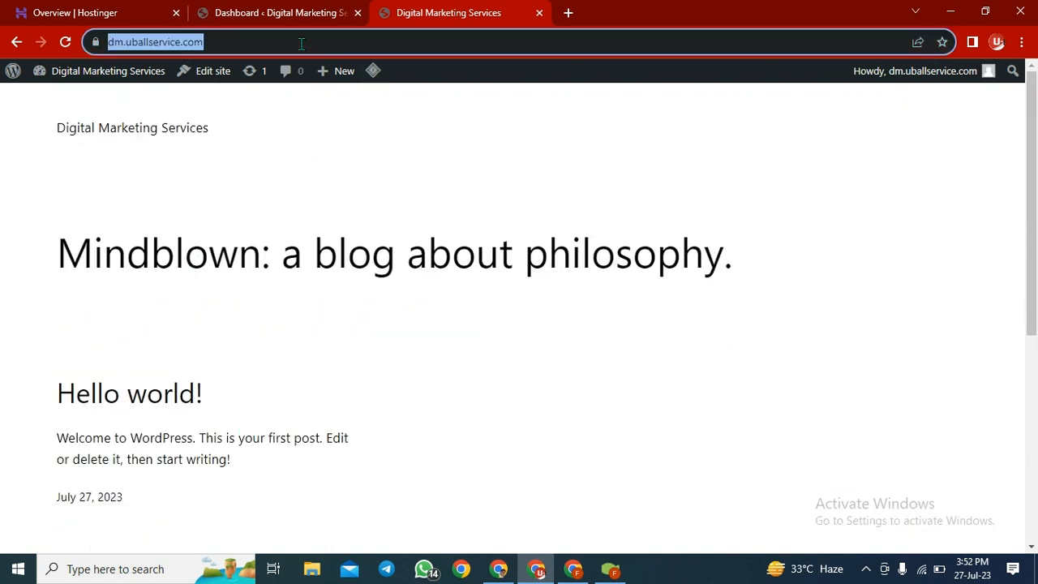
{"action": "left_click", "coordinate": [300, 42]}
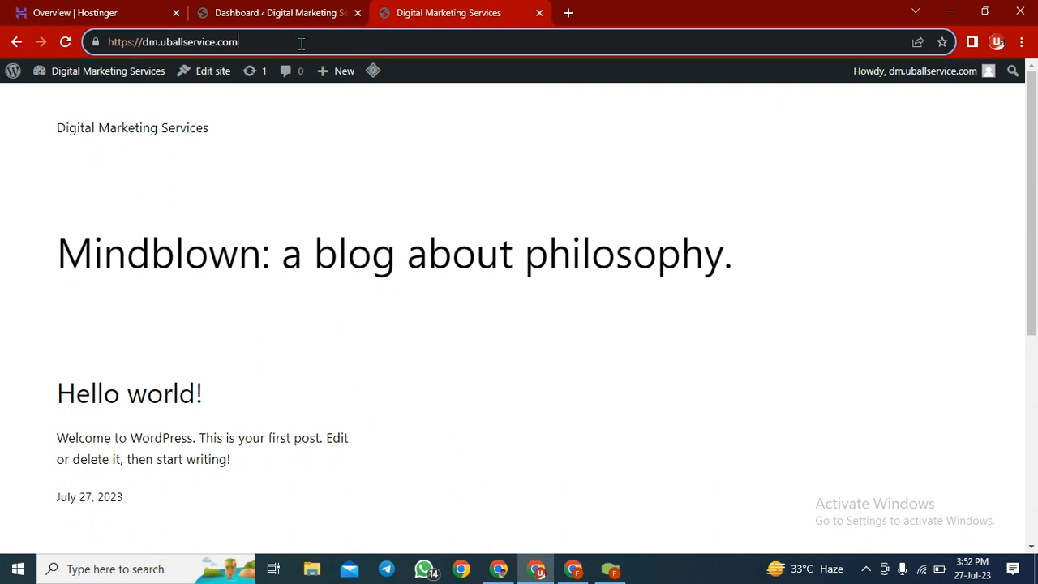
{"action": "left_click", "coordinate": [260, 14]}
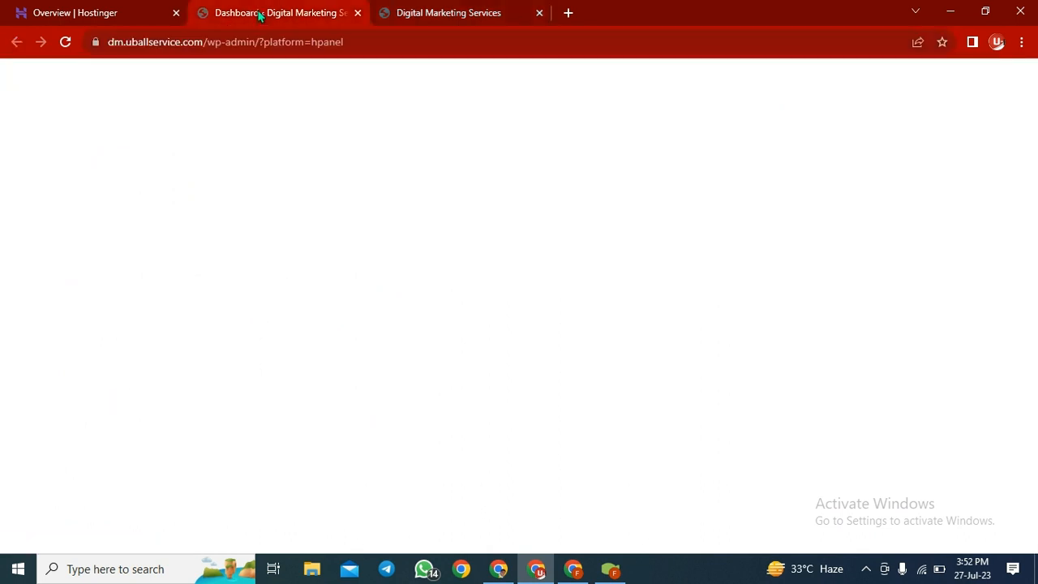
{"action": "left_click", "coordinate": [447, 14]}
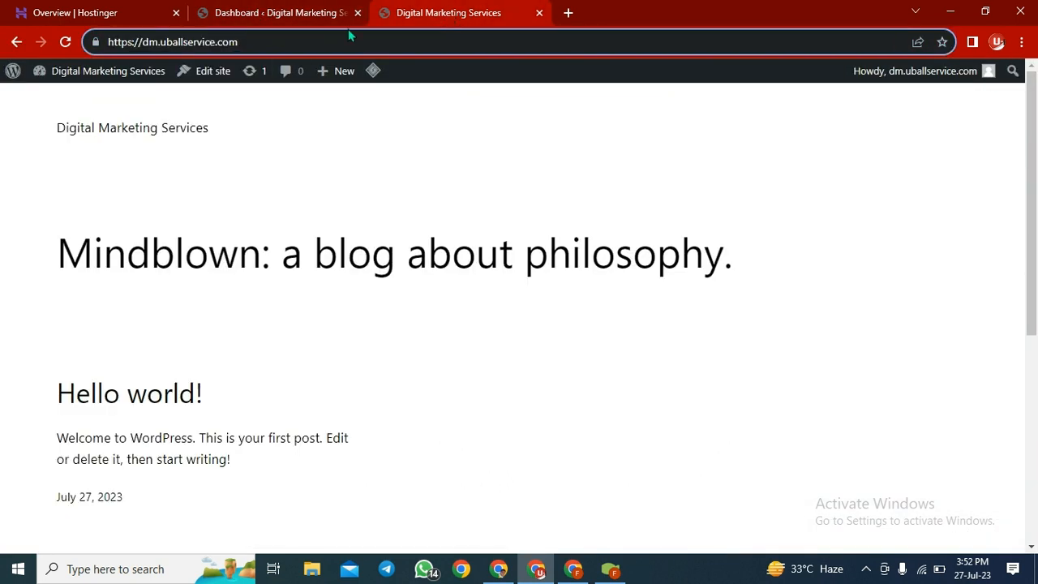
Open the WordPress user profile, close the separate Dashboard browser tab, and log out of the site
{"action": "left_click", "coordinate": [993, 74]}
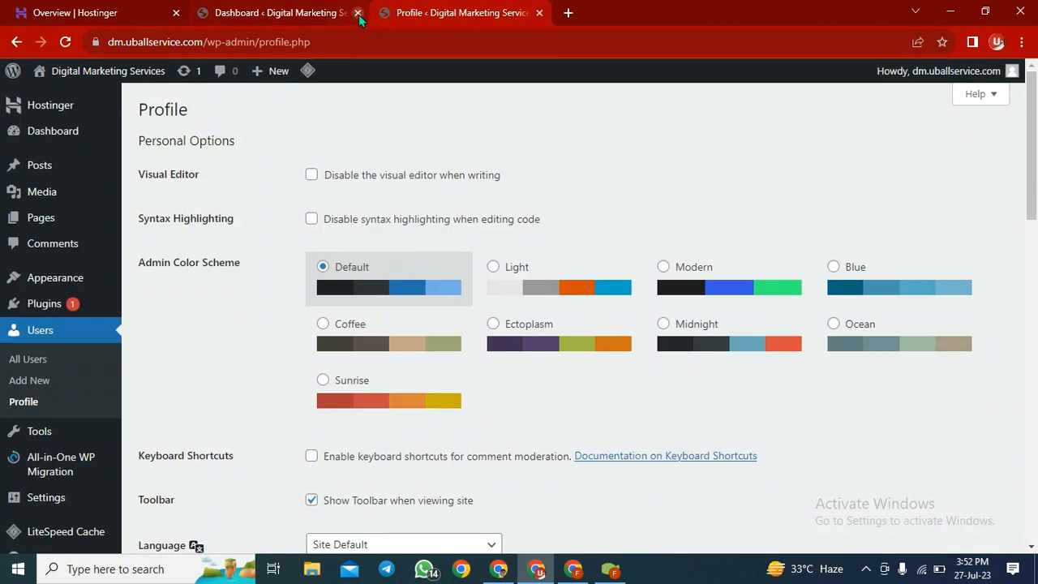
{"action": "left_click", "coordinate": [358, 13]}
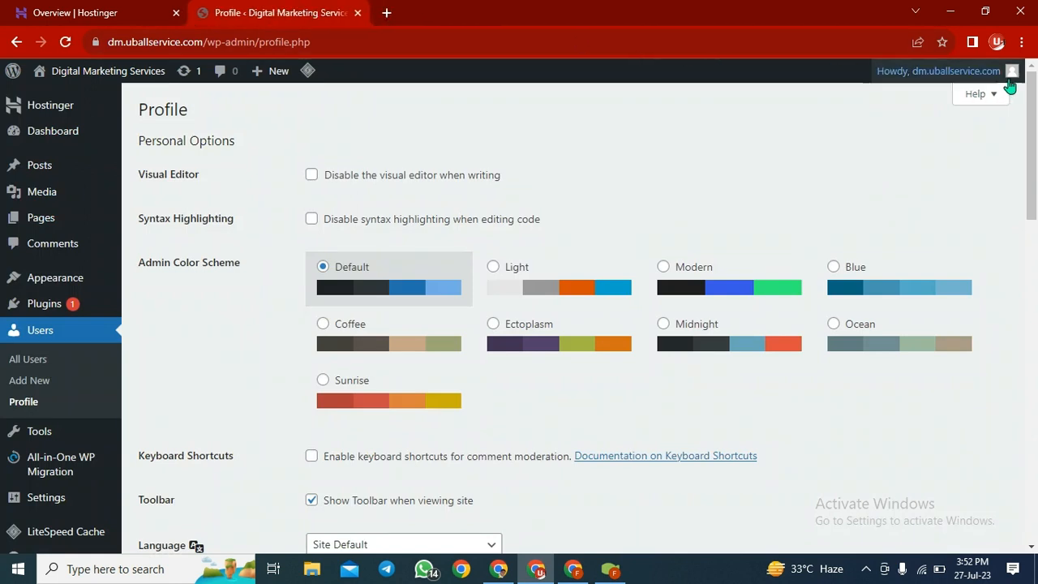
{"action": "mouse_move", "coordinate": [1011, 81]}
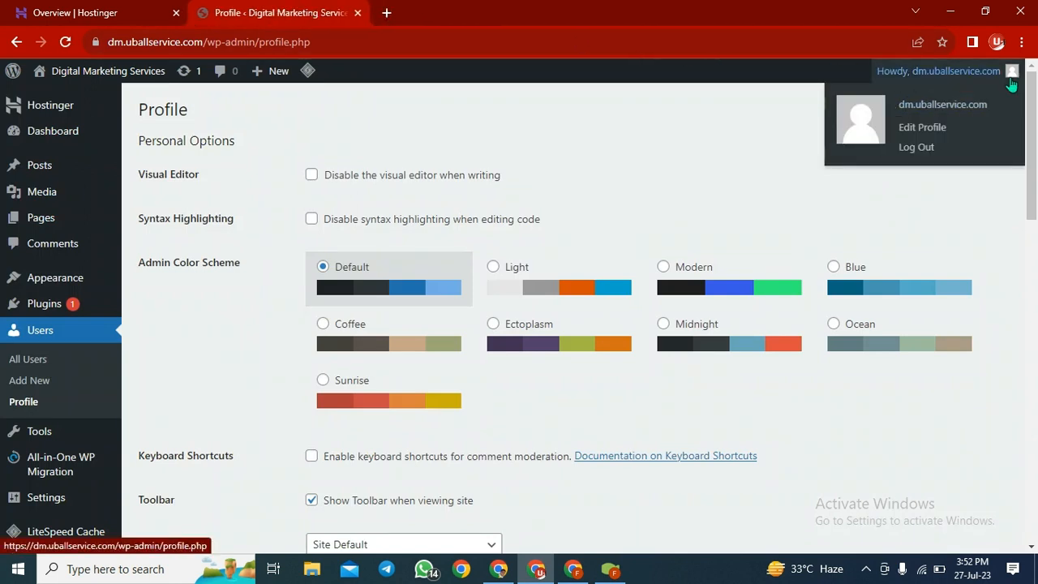
{"action": "left_click", "coordinate": [920, 148]}
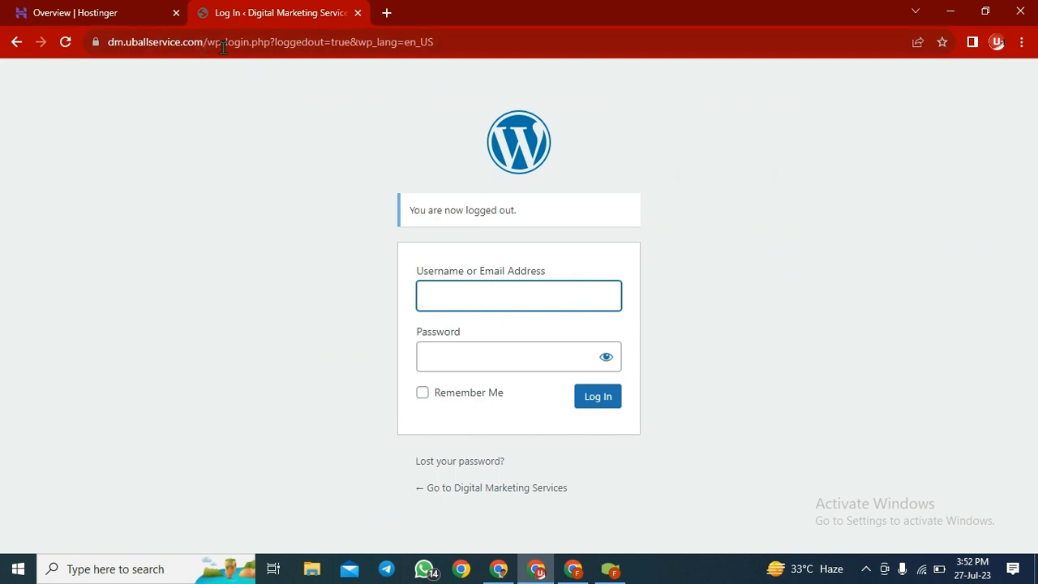
{"action": "left_click_drag", "start_coordinate": [203, 40], "coordinate": [566, 36]}
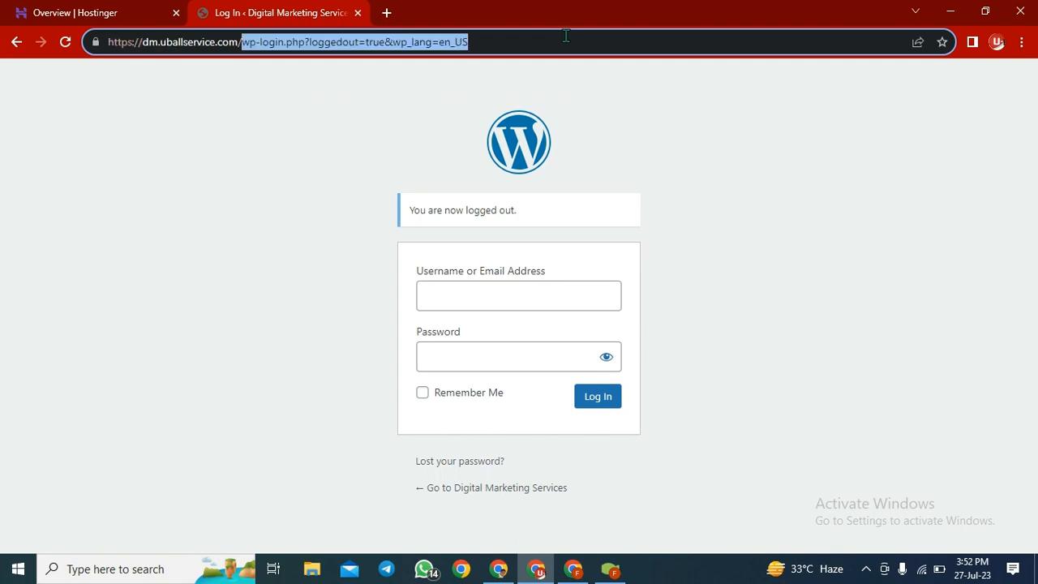
{"action": "key", "text": "BackSpace"}
{"action": "key", "text": "BackSpace"}
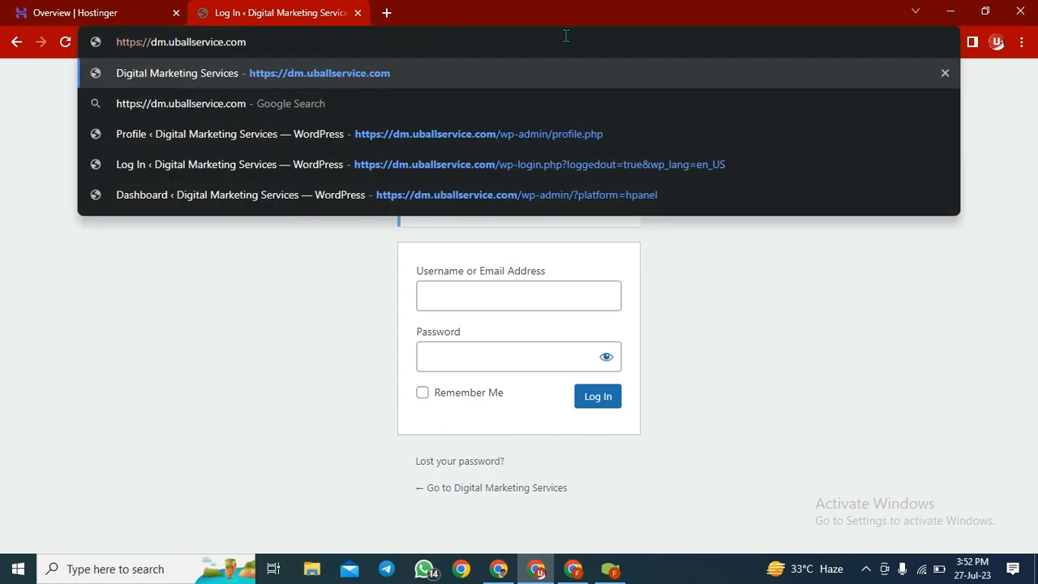
{"action": "key", "text": "Return"}
{"action": "scroll", "coordinate": [445, 243], "scroll_direction": "down", "scroll_amount": 5}
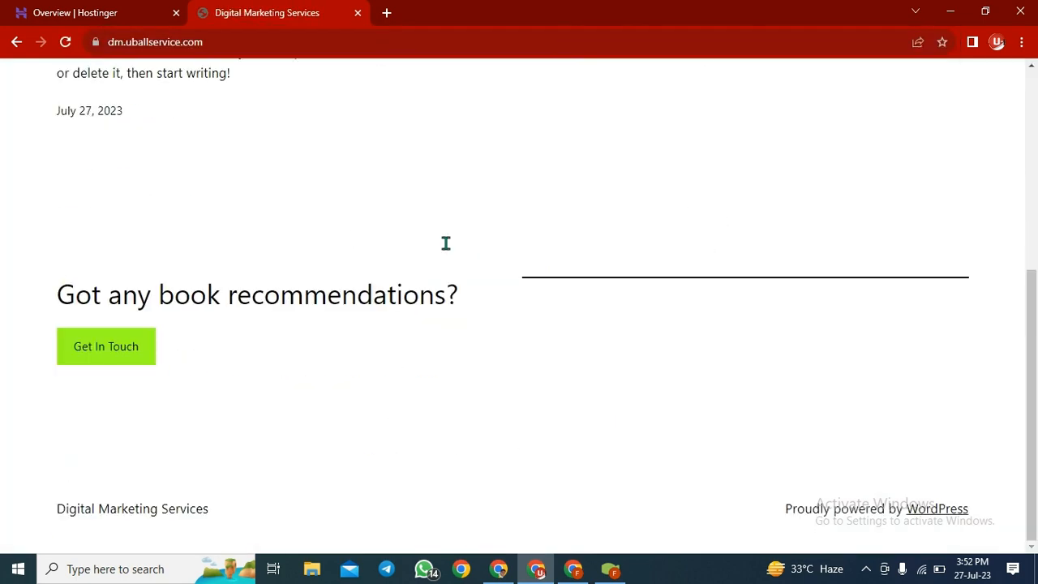
{"action": "scroll", "coordinate": [445, 243], "scroll_direction": "up", "scroll_amount": 5}
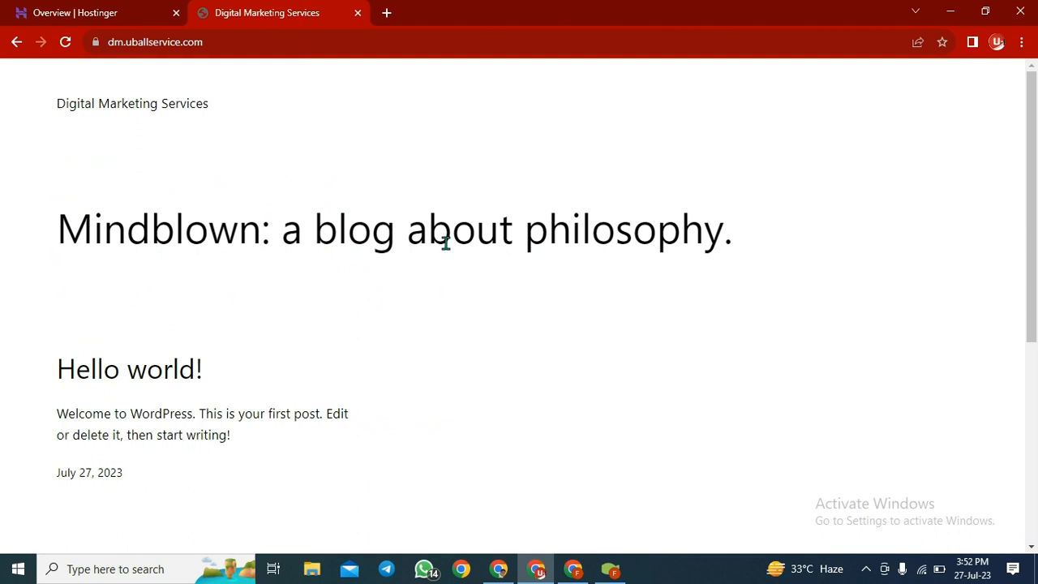
{"action": "left_click", "coordinate": [257, 49]}
{"action": "left_click", "coordinate": [258, 49]}
{"action": "type", "text": "//"}
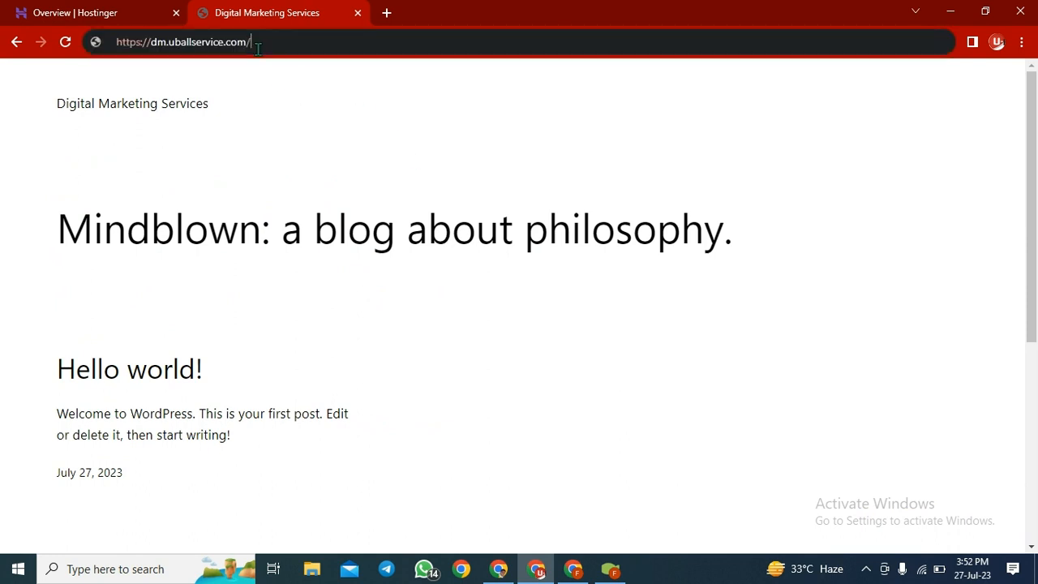
{"action": "type", "text": "login"}
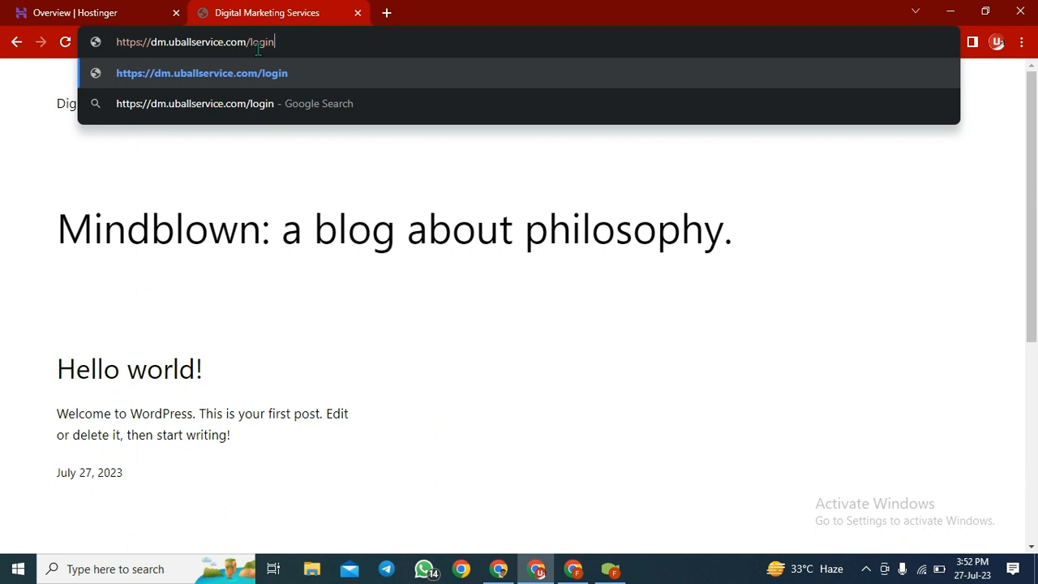
{"action": "key", "text": "BackSpace"}
{"action": "key", "text": "BackSpace"}
{"action": "key", "text": "BackSpace"}
{"action": "key", "text": "BackSpace"}
{"action": "key", "text": "BackSpace"}
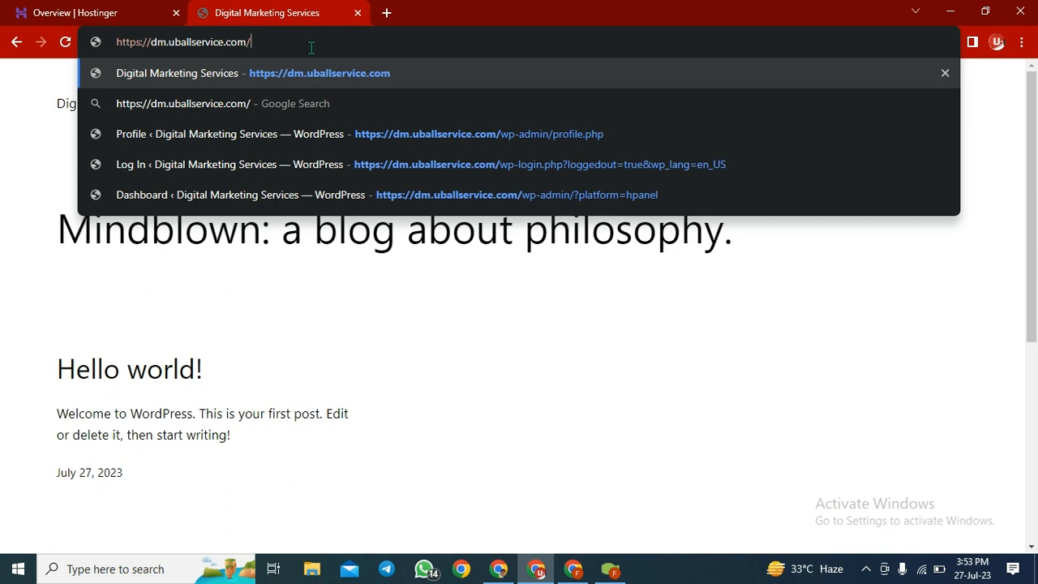
{"action": "type", "text": "wp-"}
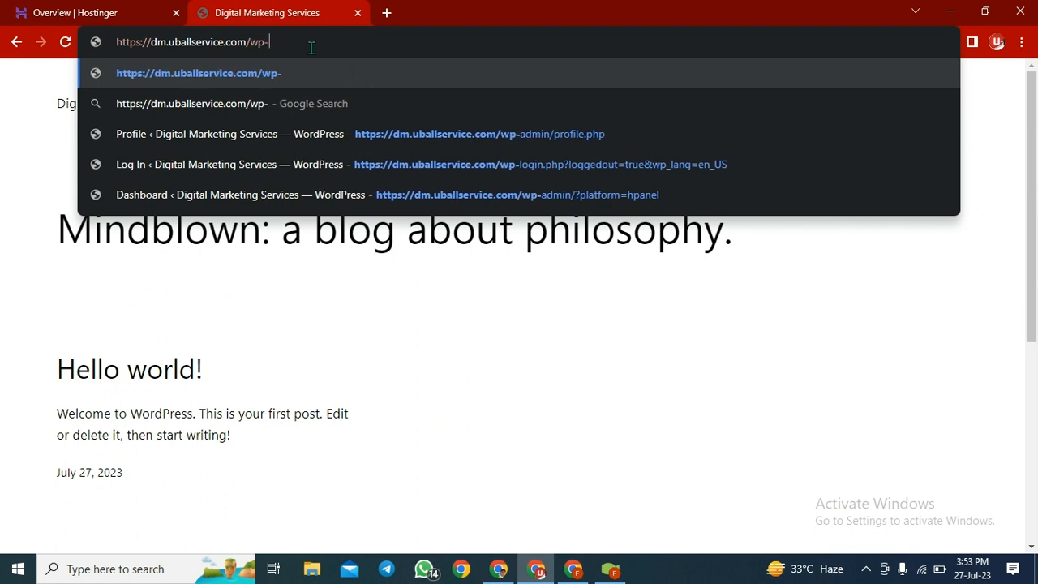
{"action": "type", "text": "admin"}
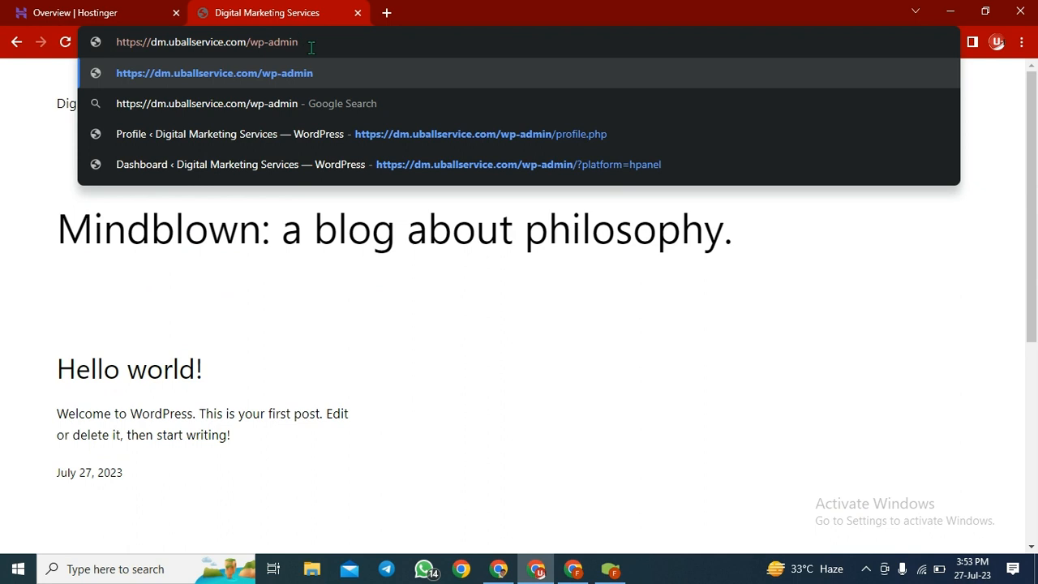
{"action": "key", "text": "Return"}
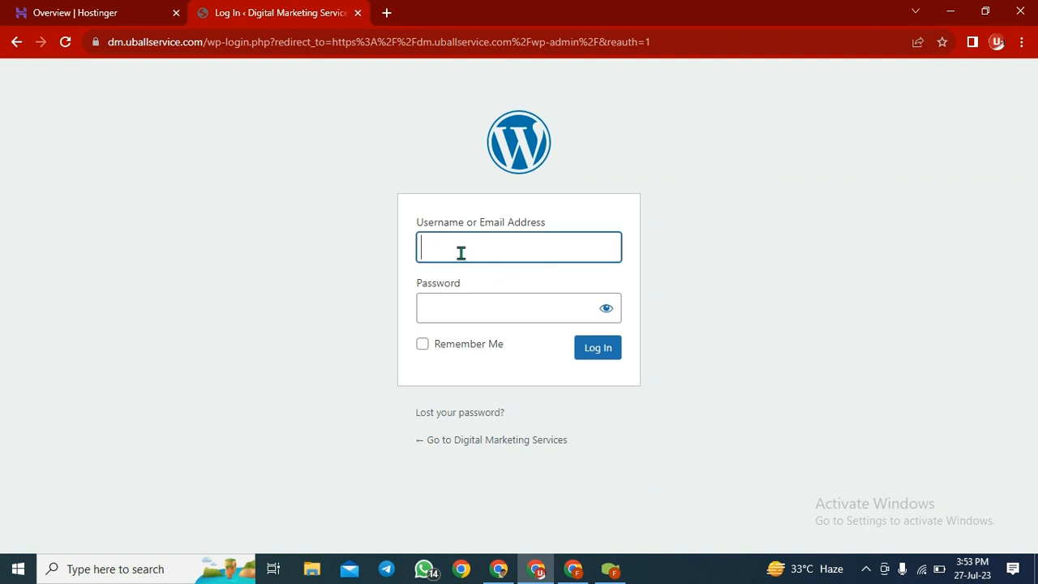
Log in to WordPress with the username dm.uballservice.com and the account password, and save the password in the browser
{"action": "left_click", "coordinate": [461, 253]}
{"action": "key", "text": "ctrl+v"}
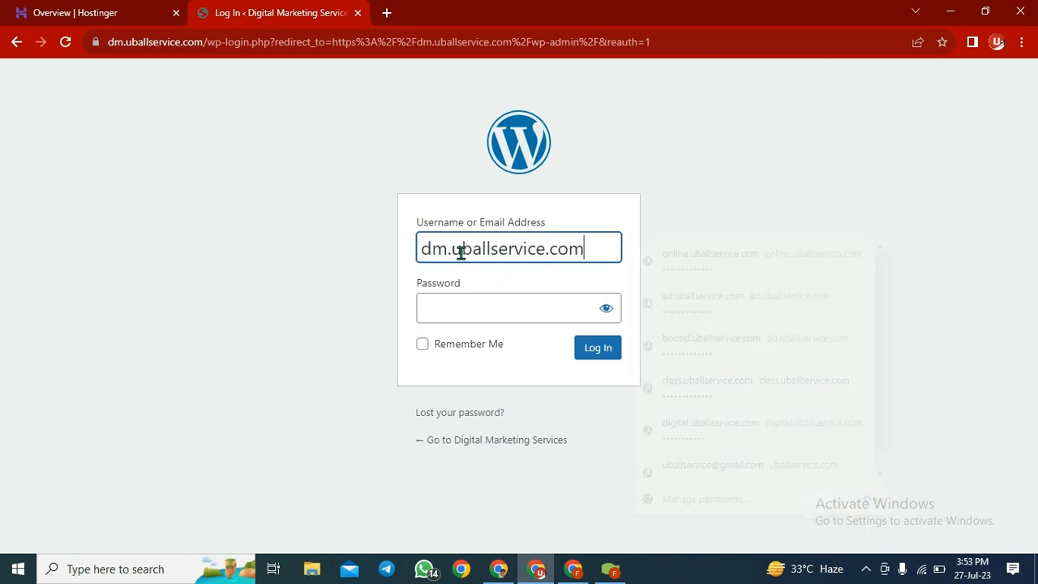
{"action": "left_click", "coordinate": [473, 312]}
{"action": "type", "text": "•••••••"}
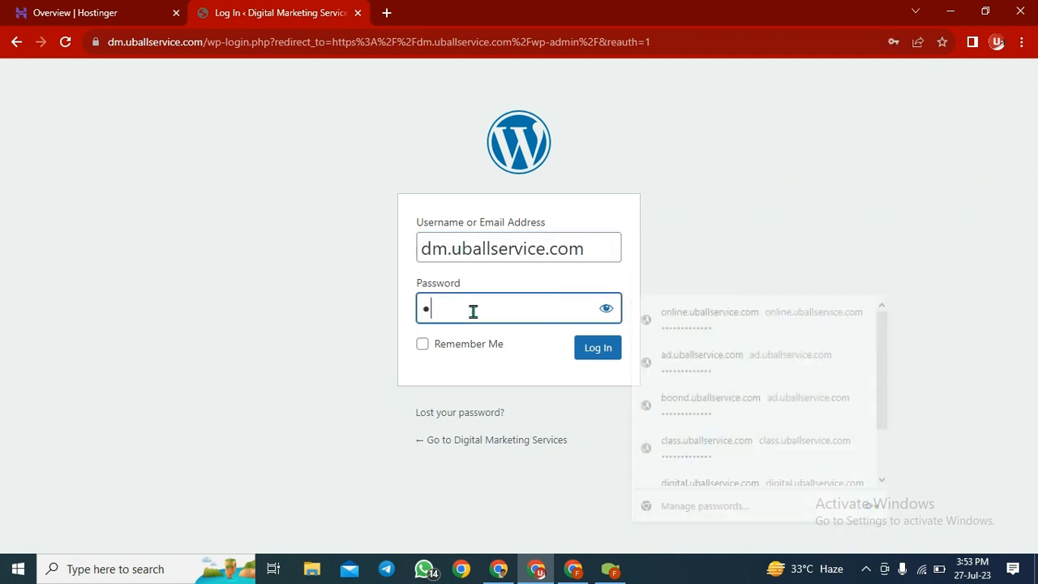
{"action": "type", "text": "••••••"}
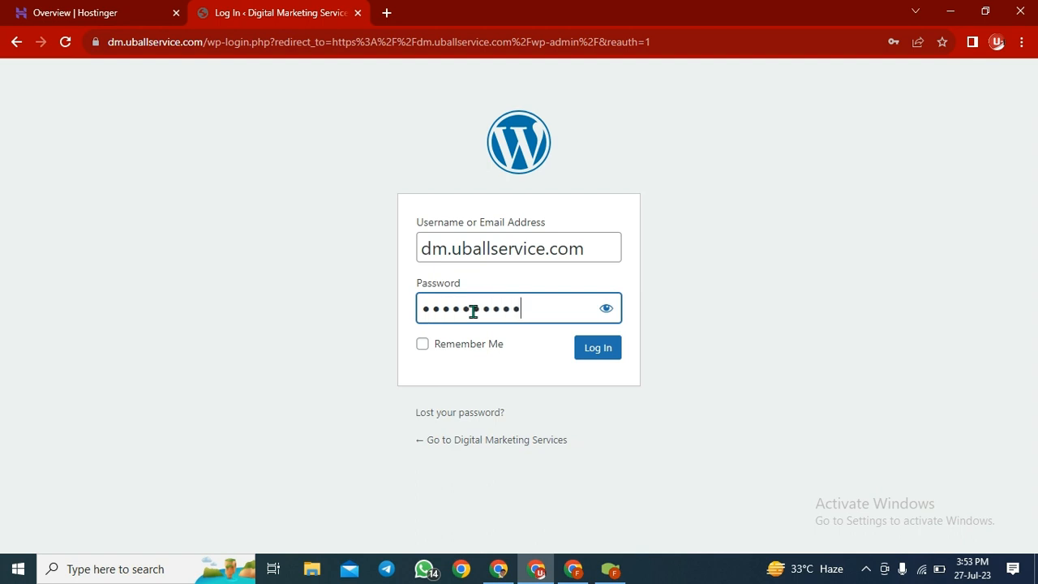
{"action": "left_click", "coordinate": [593, 350]}
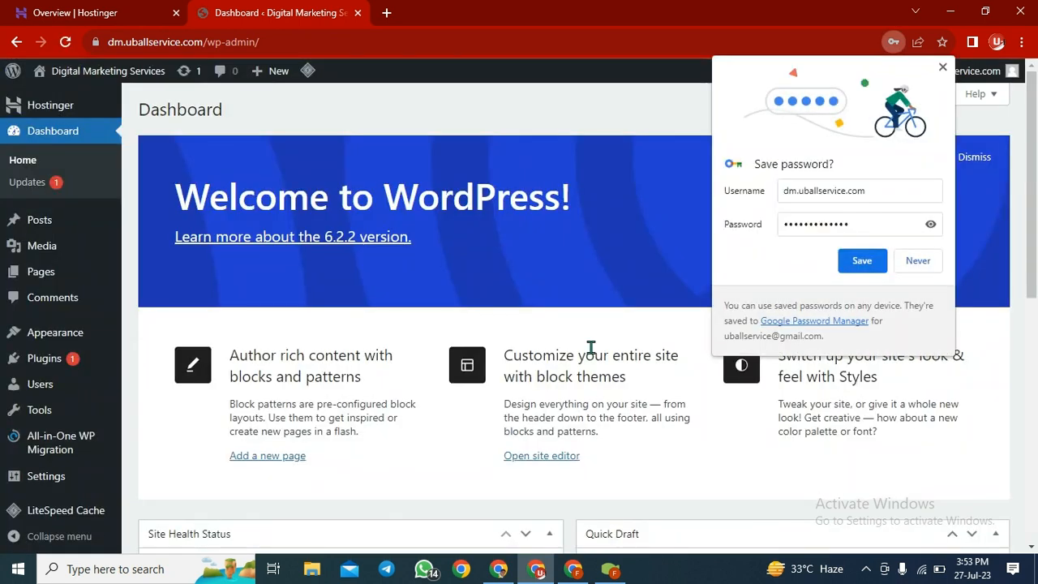
{"action": "left_click", "coordinate": [862, 260]}
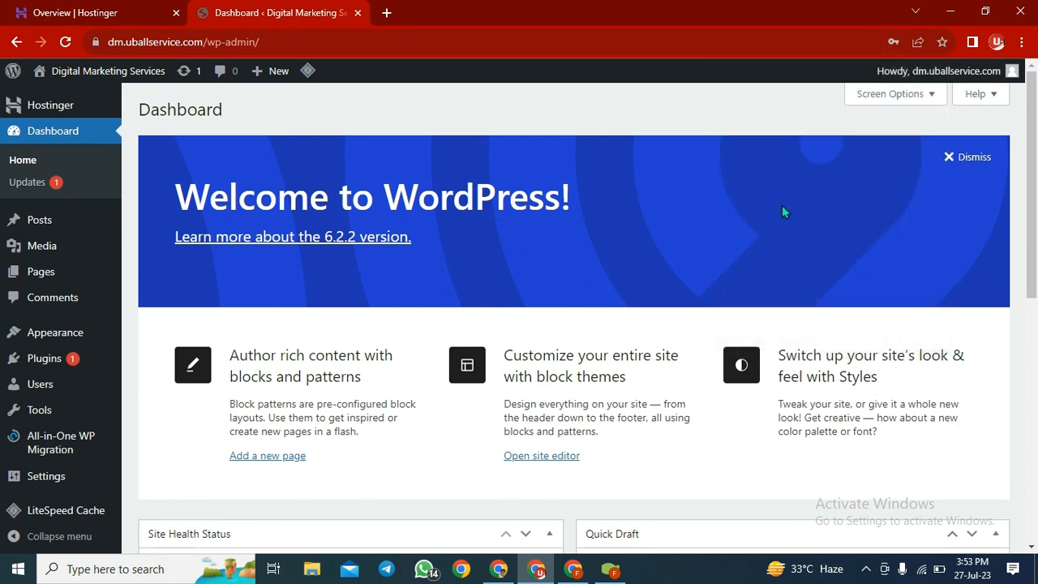
Dismiss the Welcome to WordPress panel and look over the remaining dashboard boxes
{"action": "left_click", "coordinate": [965, 157]}
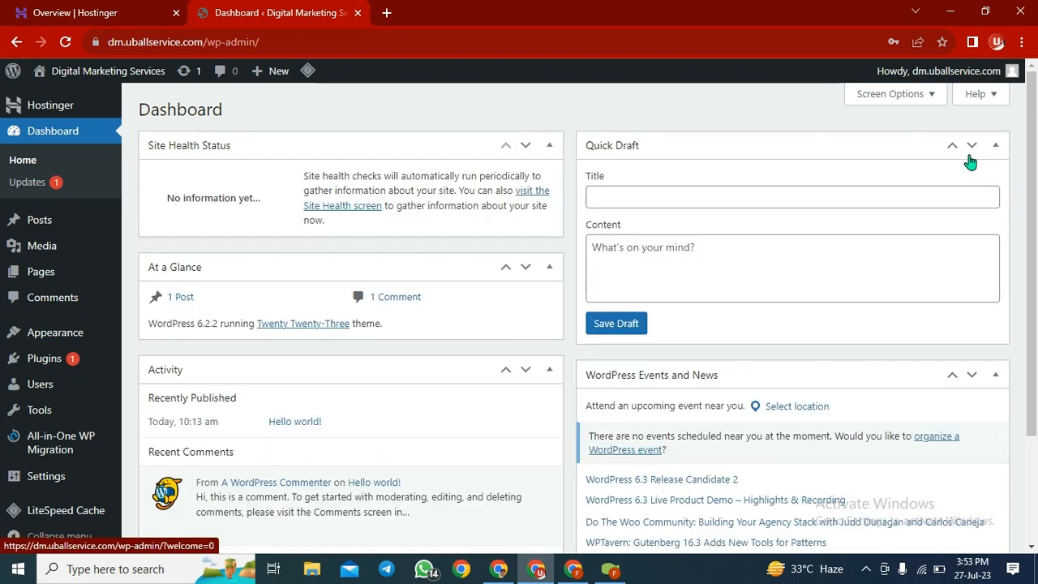
{"action": "scroll", "coordinate": [538, 304], "scroll_direction": "down", "scroll_amount": 2}
{"action": "scroll", "coordinate": [539, 304], "scroll_direction": "up", "scroll_amount": 2}
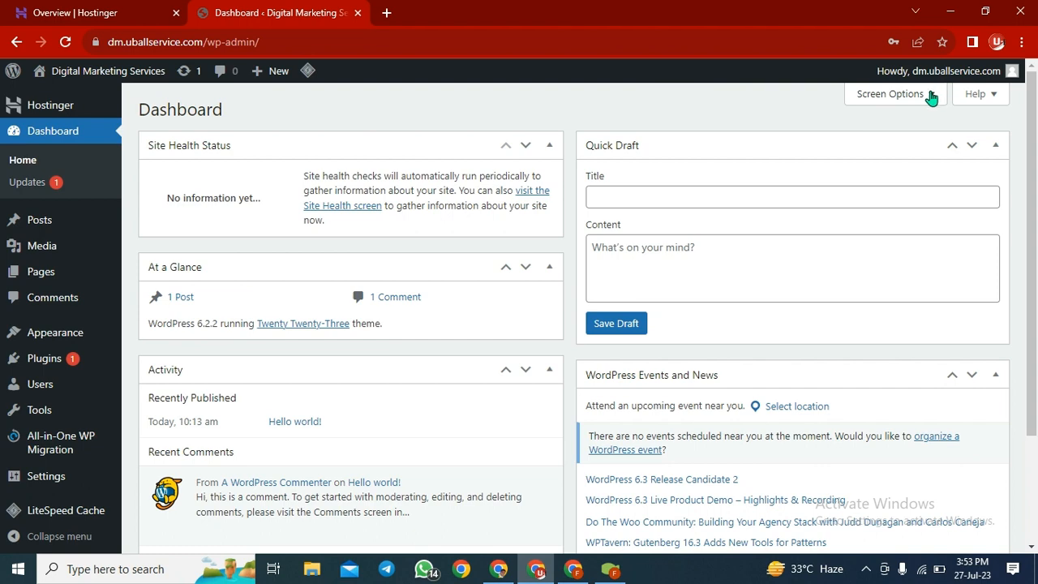
Hide the Site Health Status, At a Glance, Activity, Quick Draft, and WordPress Events and News boxes from the dashboard
{"action": "left_click", "coordinate": [929, 95]}
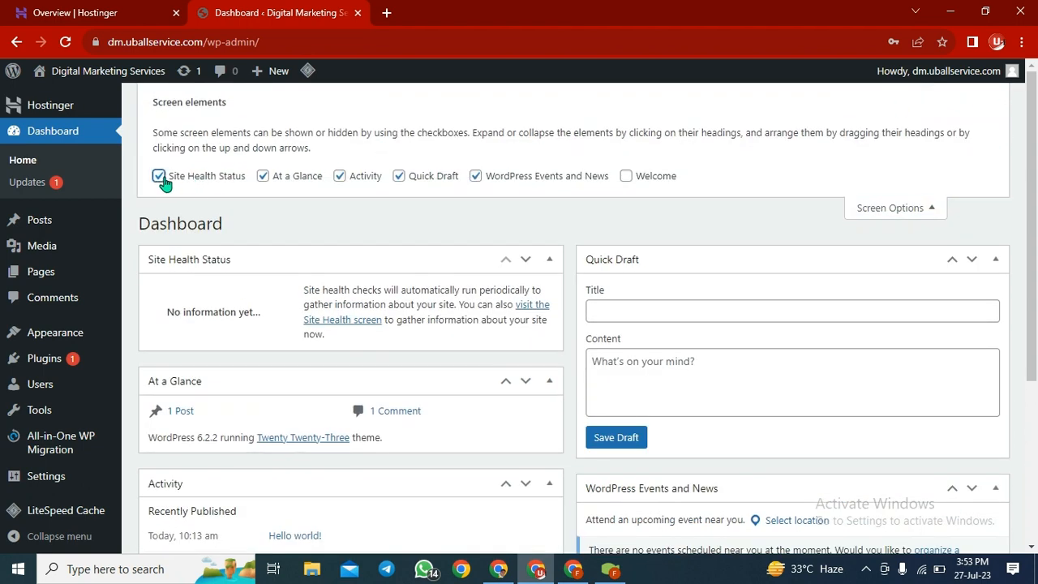
{"action": "left_click", "coordinate": [160, 178]}
{"action": "left_click", "coordinate": [263, 178]}
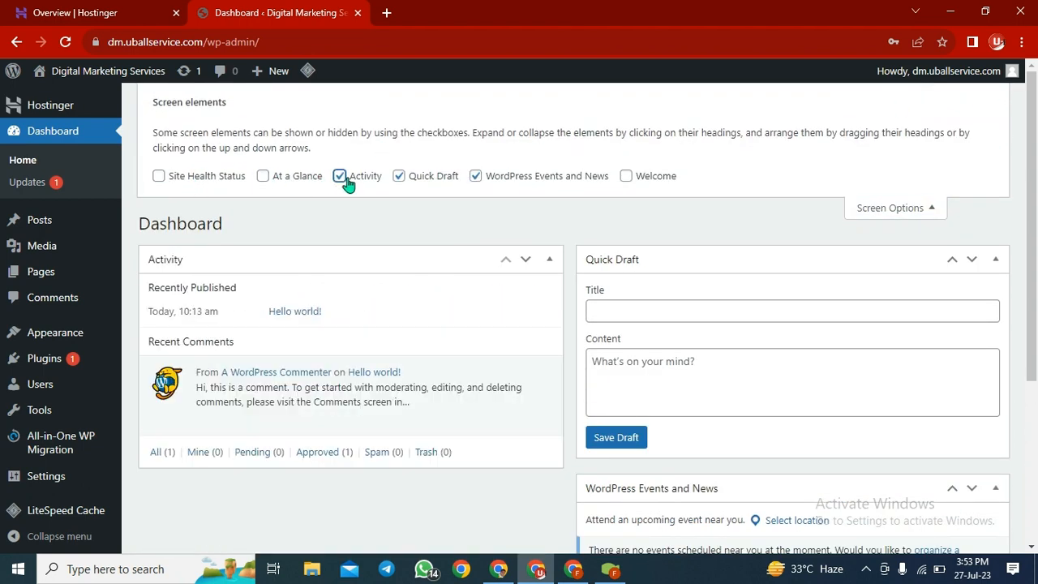
{"action": "left_click", "coordinate": [339, 178]}
{"action": "left_click", "coordinate": [405, 180]}
{"action": "left_click", "coordinate": [475, 179]}
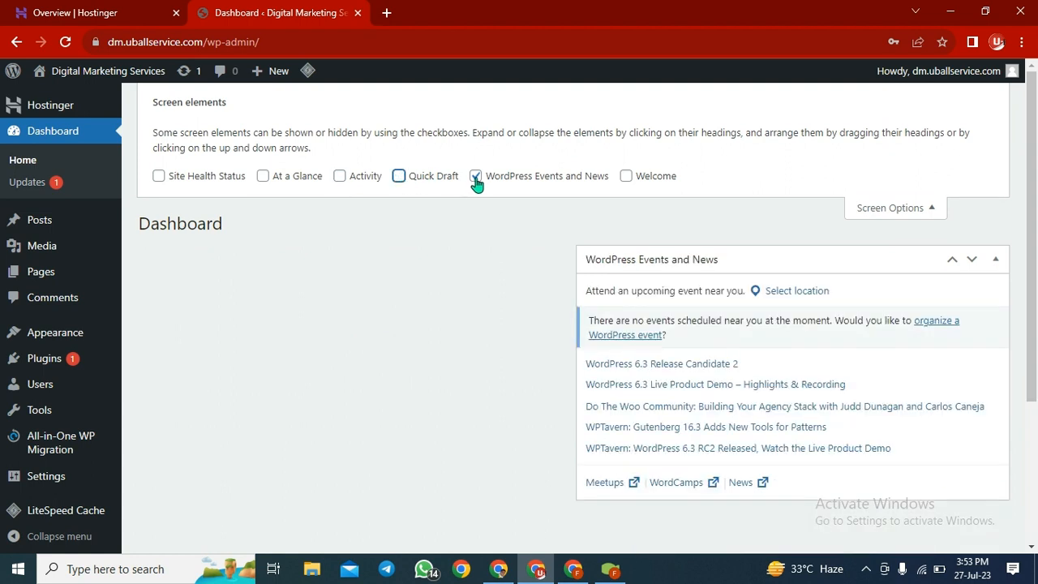
{"action": "left_click", "coordinate": [919, 214]}
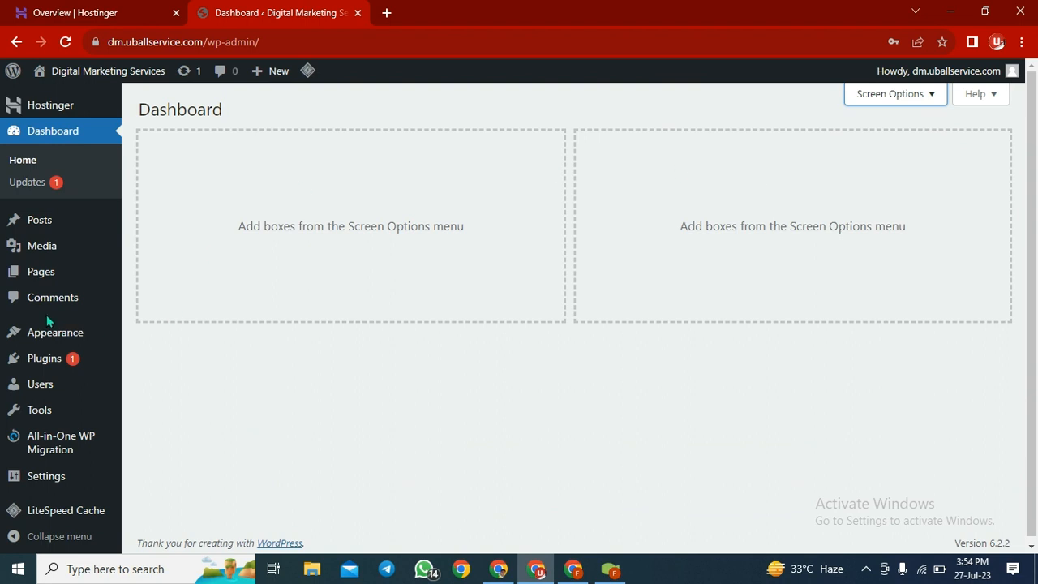
Open the list of installed plugins and look through it
{"action": "mouse_move", "coordinate": [28, 362]}
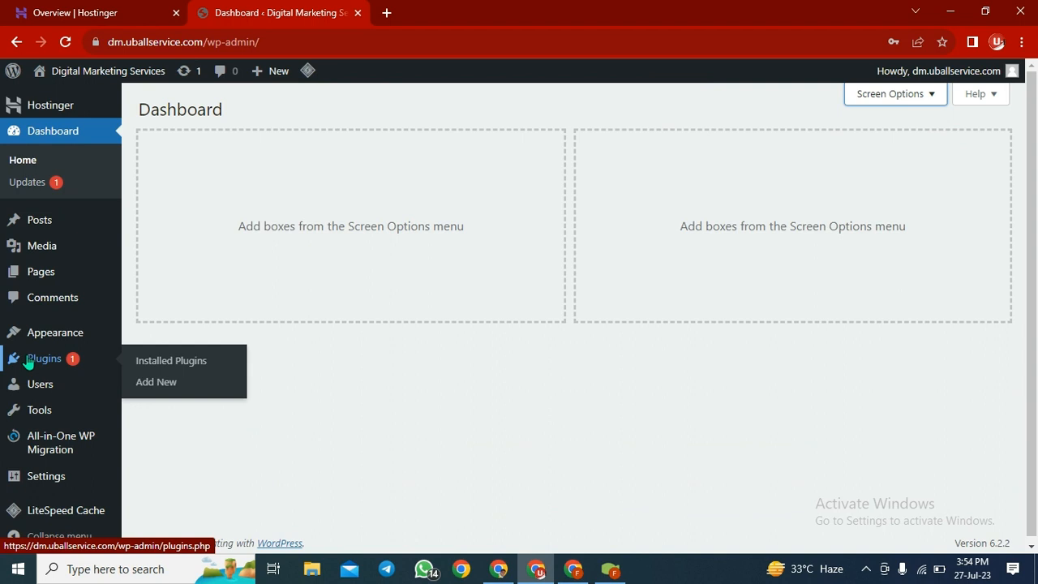
{"action": "left_click", "coordinate": [164, 361]}
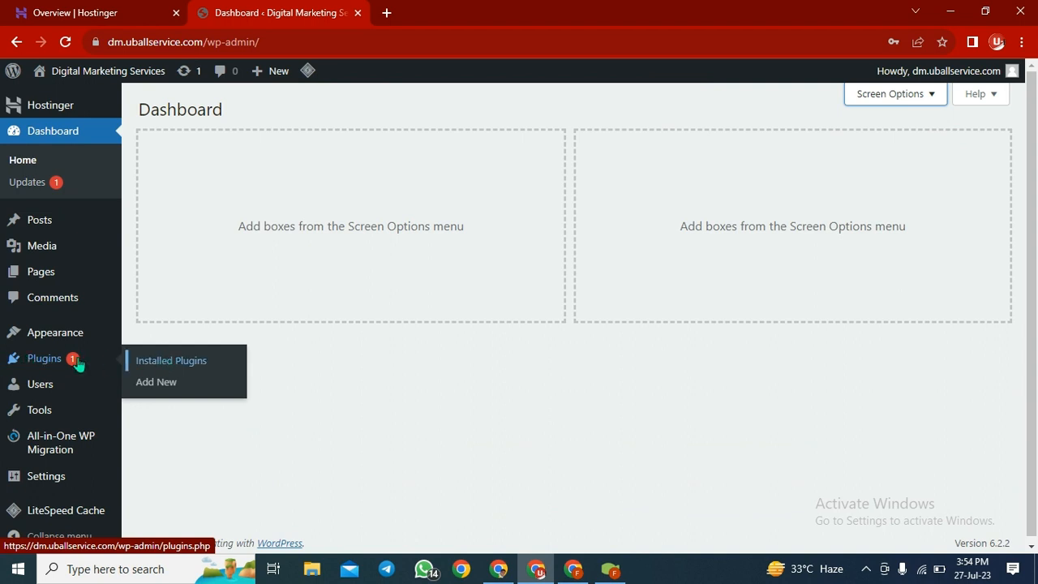
{"action": "left_click", "coordinate": [175, 370]}
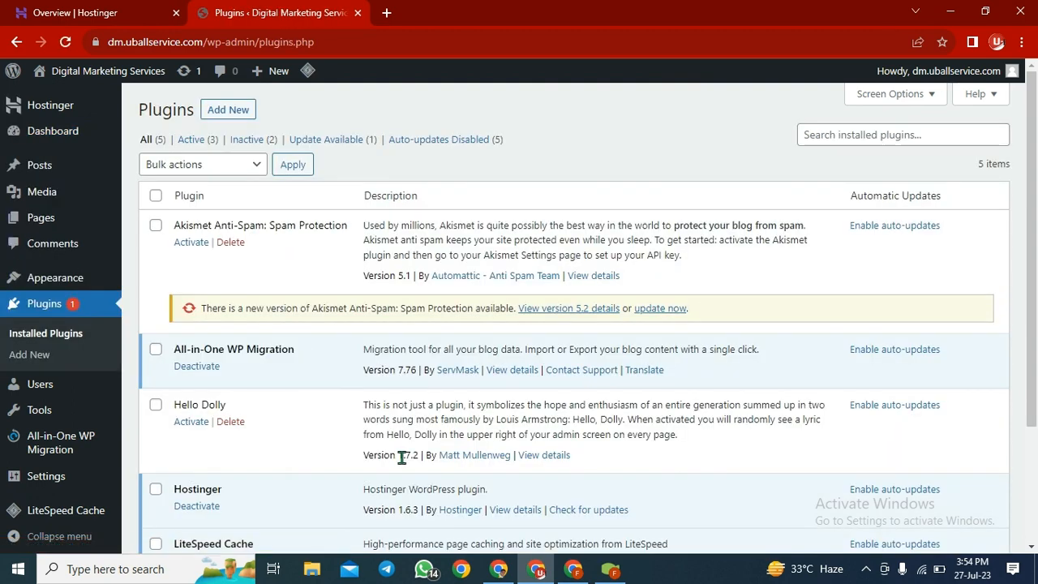
{"action": "scroll", "coordinate": [399, 459], "scroll_direction": "down", "scroll_amount": 3}
{"action": "scroll", "coordinate": [403, 462], "scroll_direction": "up", "scroll_amount": 3}
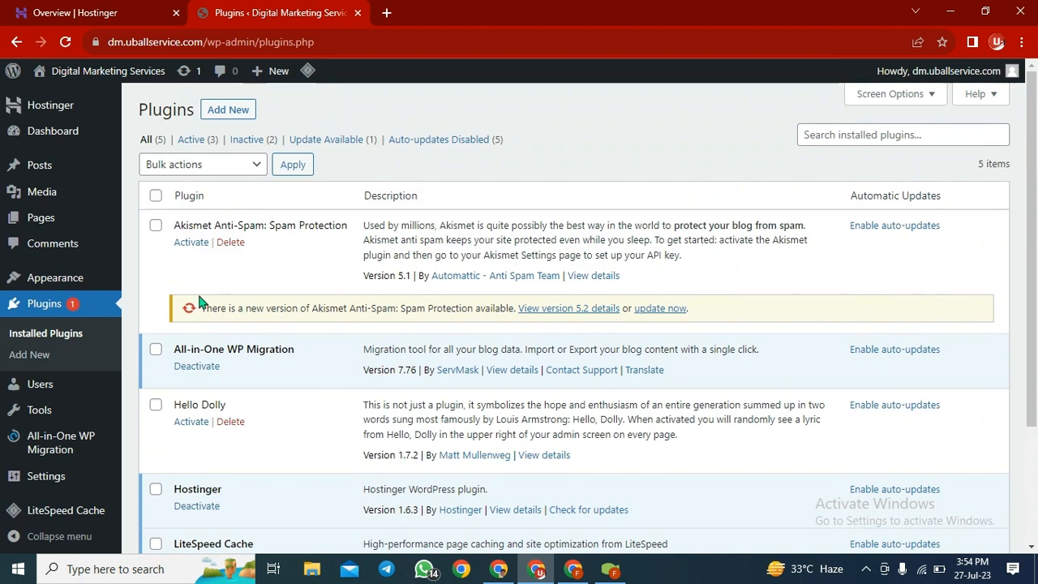
Select all installed plugins and deactivate them in bulk
{"action": "left_click", "coordinate": [156, 197]}
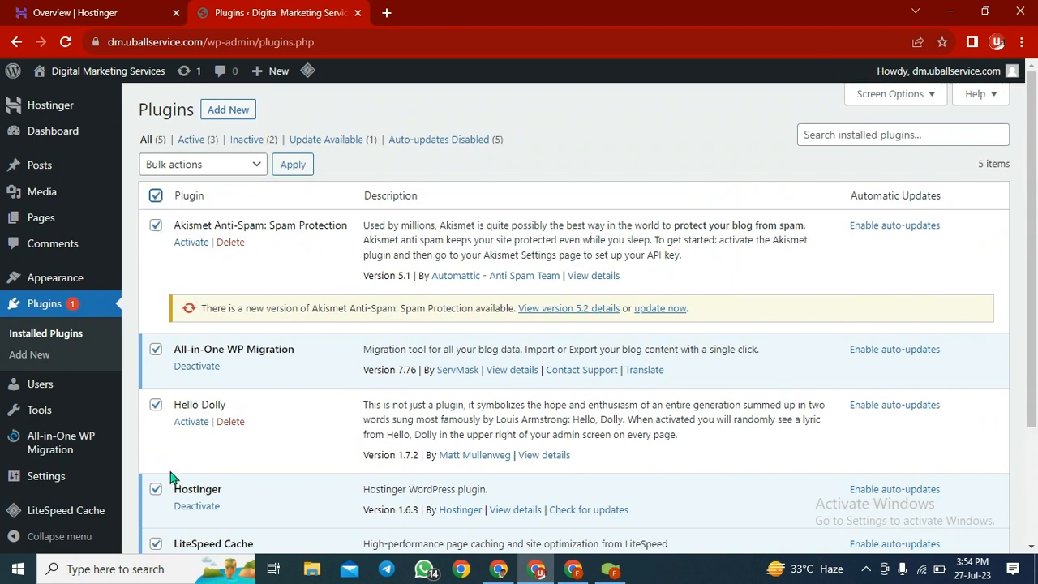
{"action": "left_click", "coordinate": [251, 166]}
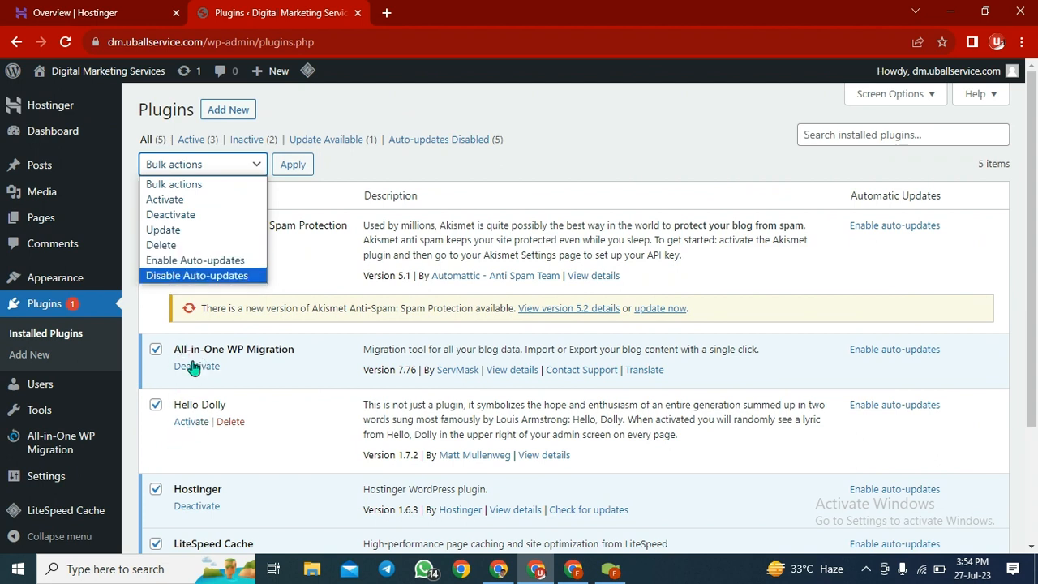
{"action": "left_click", "coordinate": [206, 214]}
{"action": "left_click", "coordinate": [285, 167]}
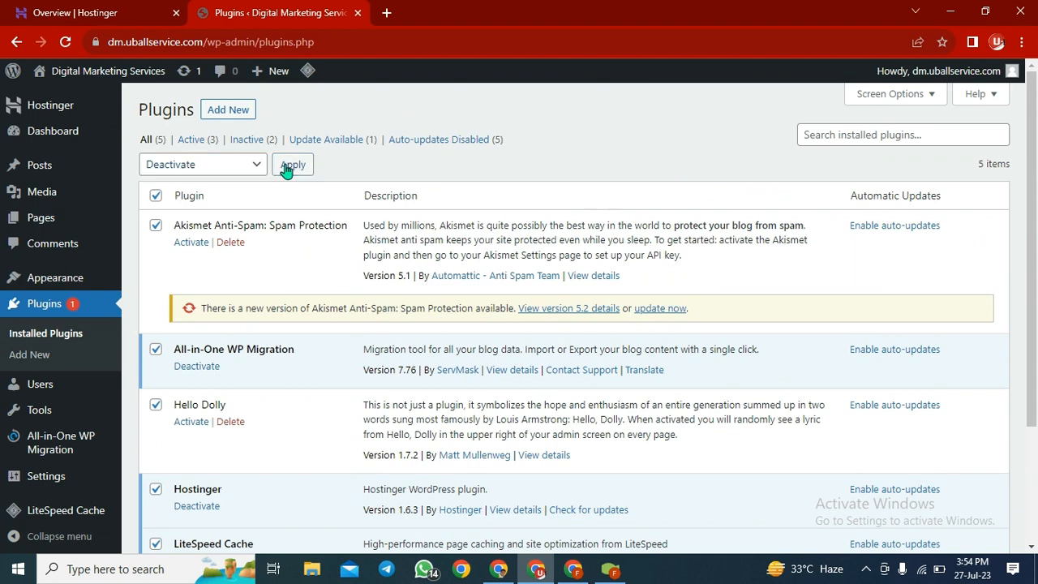
{"action": "left_click", "coordinate": [286, 168]}
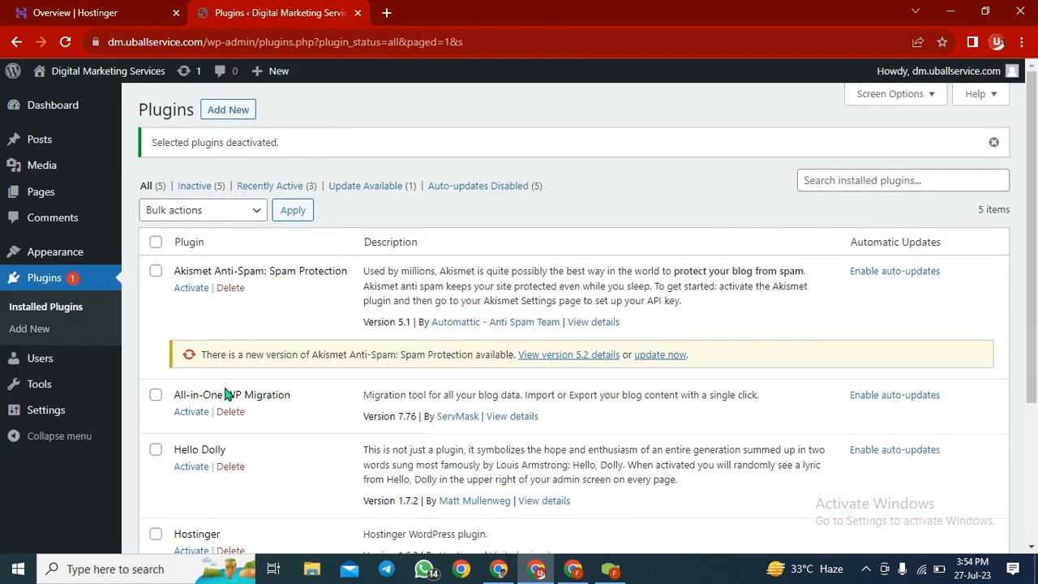
Select all the deactivated plugins and delete them in bulk together with their data
{"action": "scroll", "coordinate": [206, 299], "scroll_direction": "down", "scroll_amount": 1}
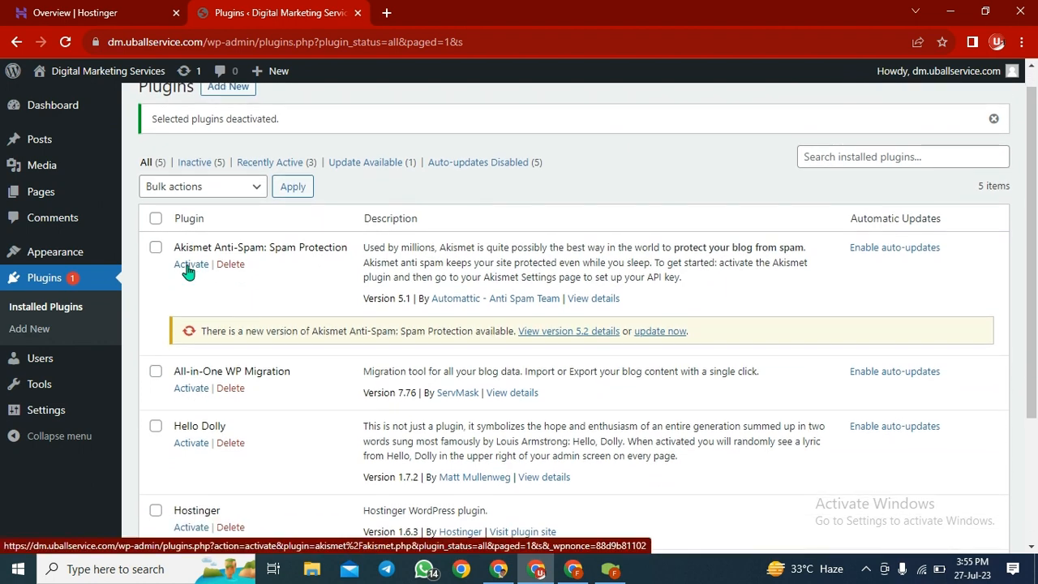
{"action": "left_click", "coordinate": [156, 219]}
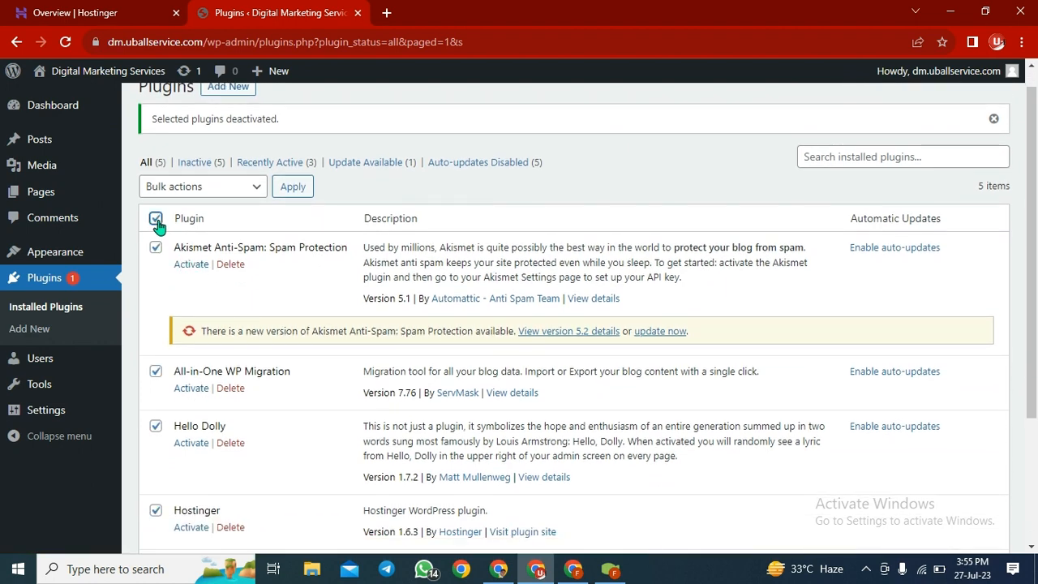
{"action": "left_click", "coordinate": [258, 187]}
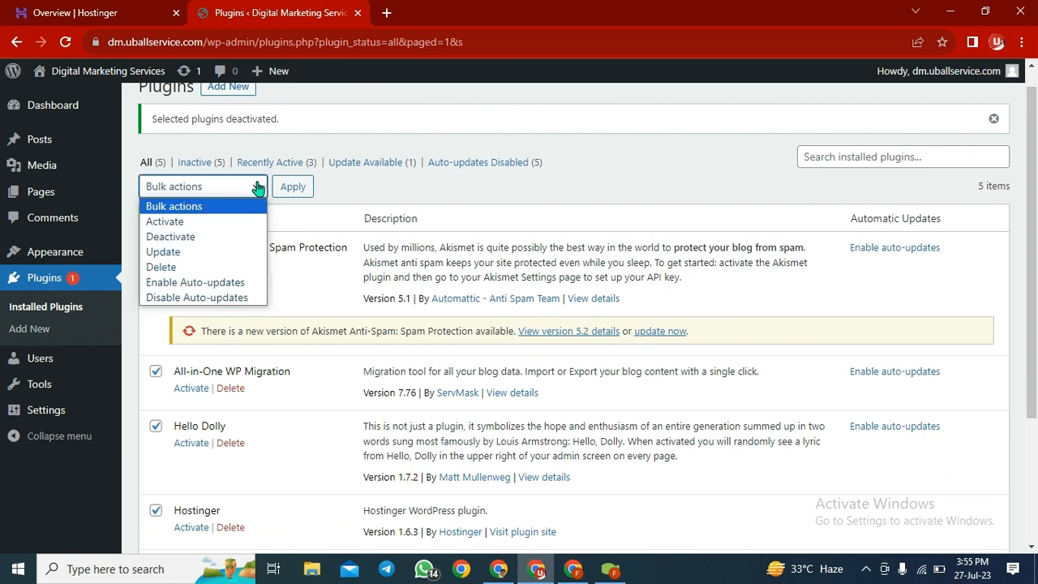
{"action": "left_click", "coordinate": [162, 267]}
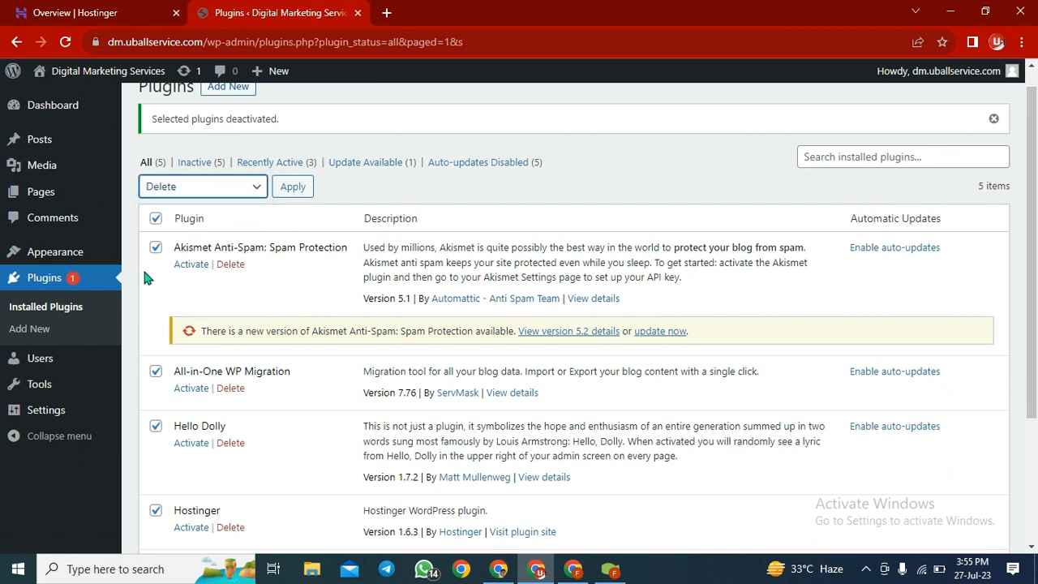
{"action": "left_click", "coordinate": [293, 187]}
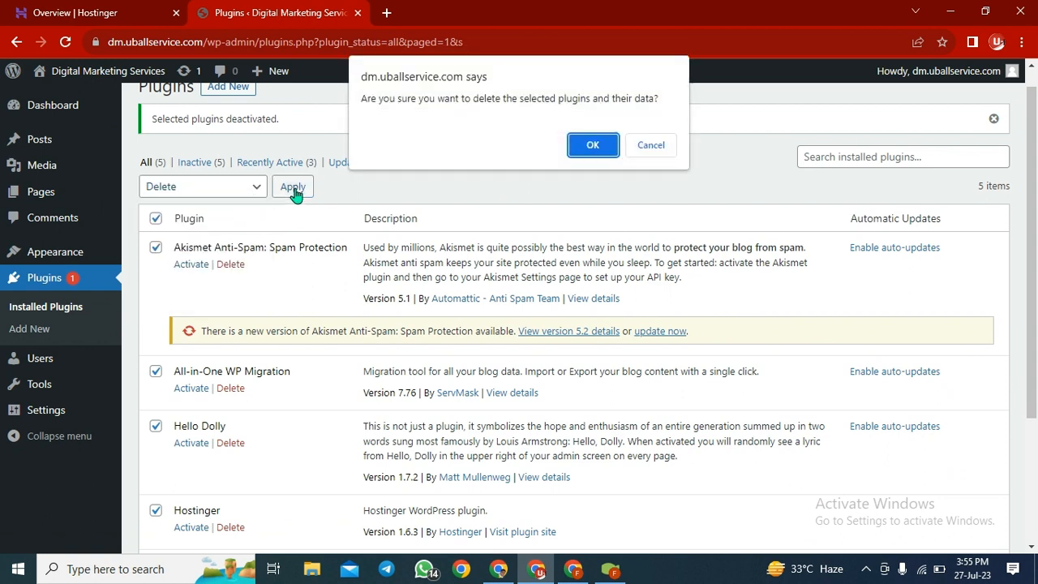
{"action": "left_click", "coordinate": [600, 146]}
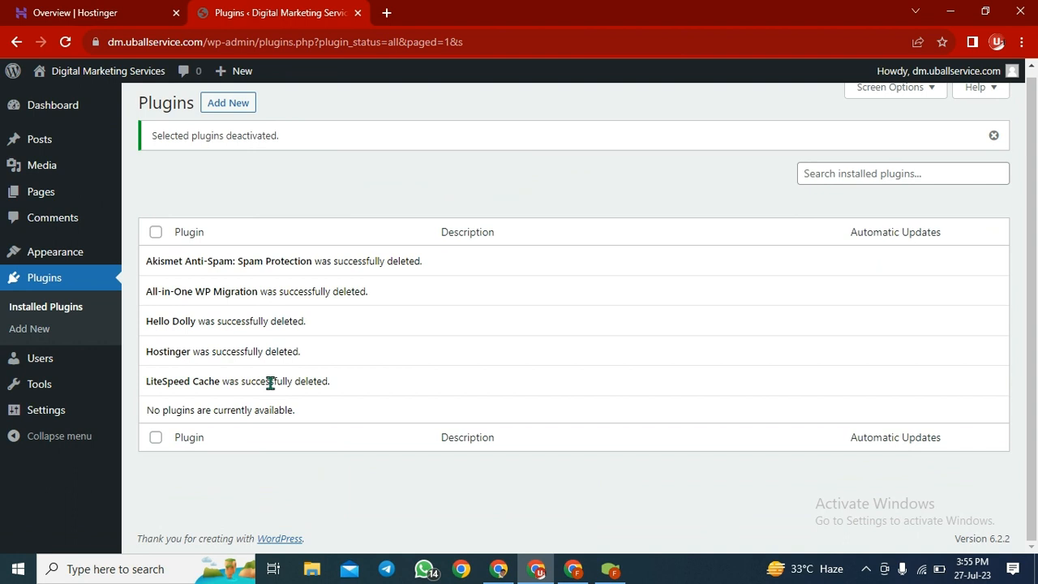
{"action": "scroll", "coordinate": [418, 347], "scroll_direction": "up", "scroll_amount": 1}
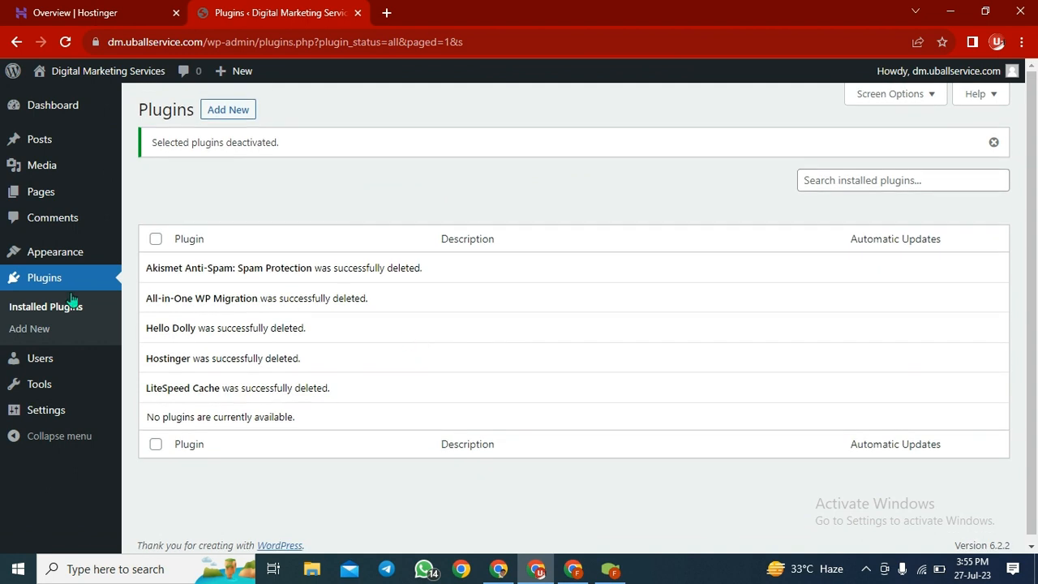
Open the list of all pages and move the Privacy Policy draft page to the trash
{"action": "mouse_move", "coordinate": [61, 191]}
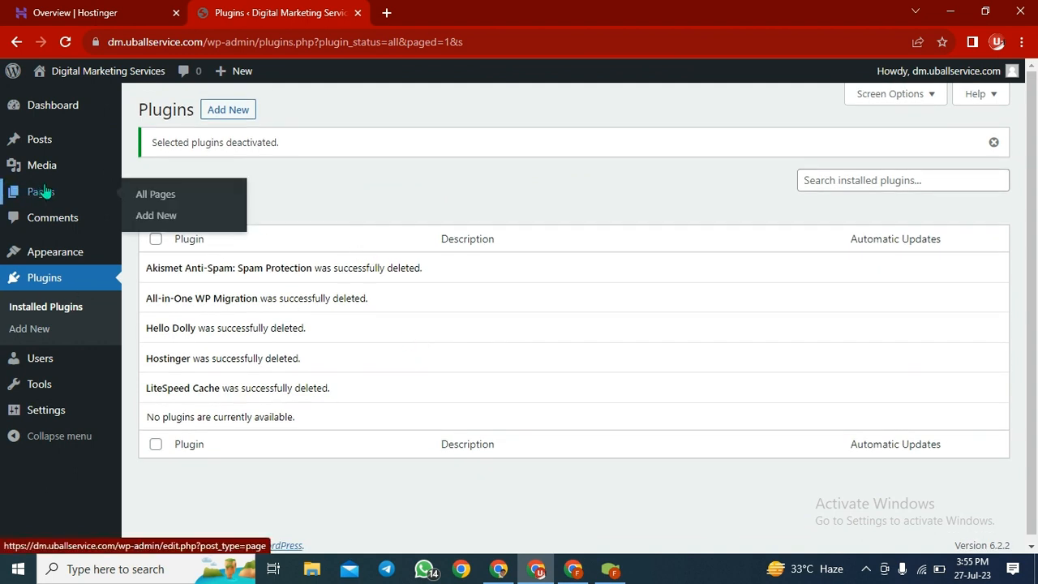
{"action": "left_click", "coordinate": [153, 196]}
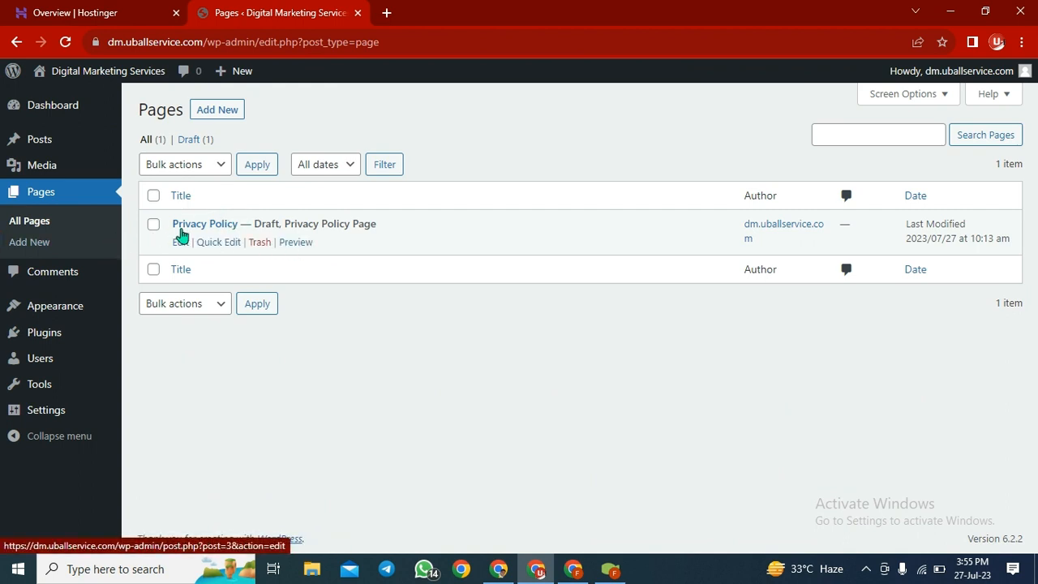
{"action": "left_click", "coordinate": [261, 243]}
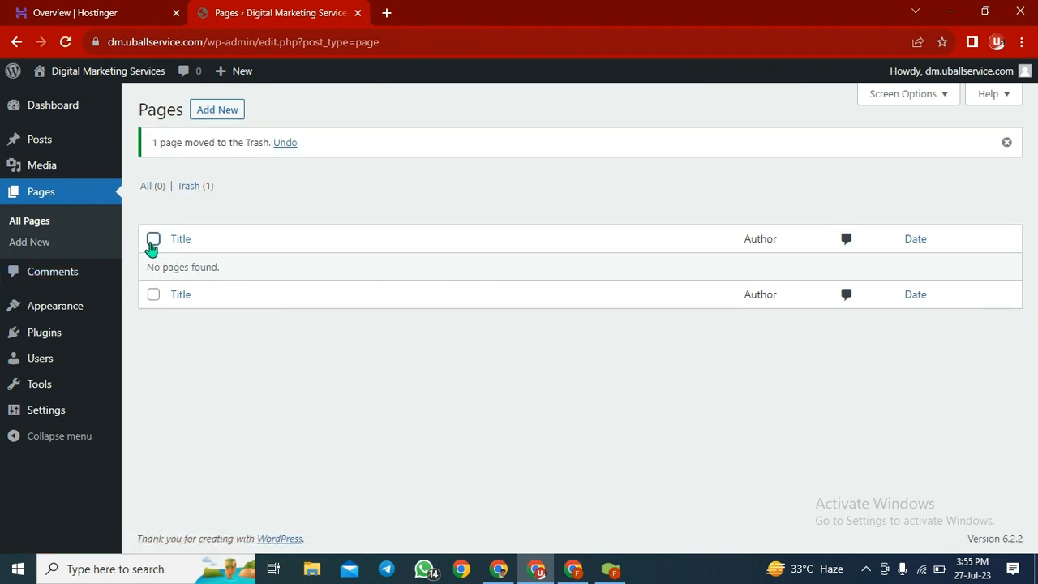
{"action": "left_click", "coordinate": [152, 241]}
{"action": "left_click", "coordinate": [152, 240]}
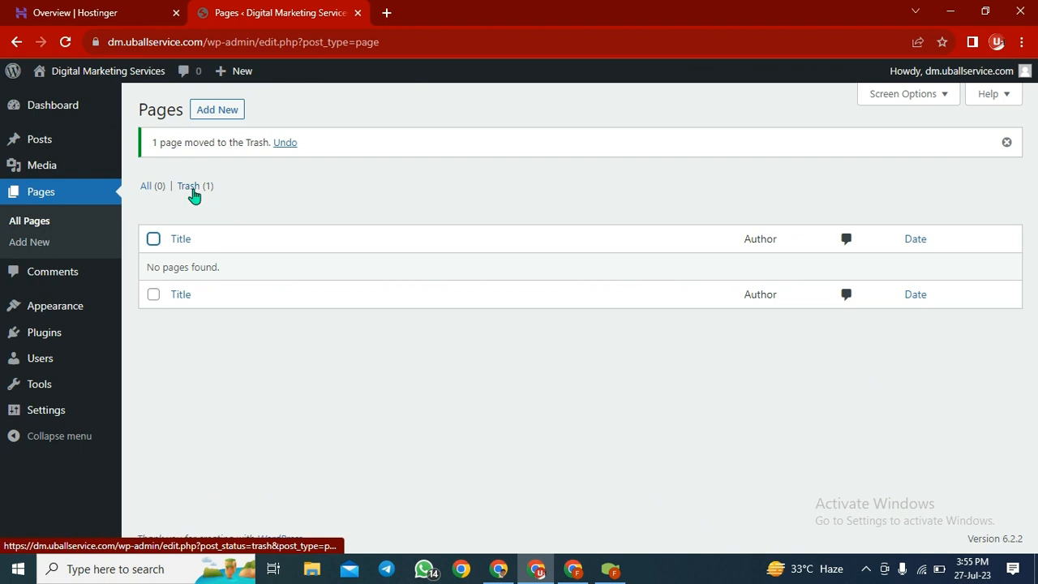
View the trashed pages and restore the Privacy Policy page
{"action": "left_click", "coordinate": [193, 192]}
{"action": "mouse_move", "coordinate": [331, 232]}
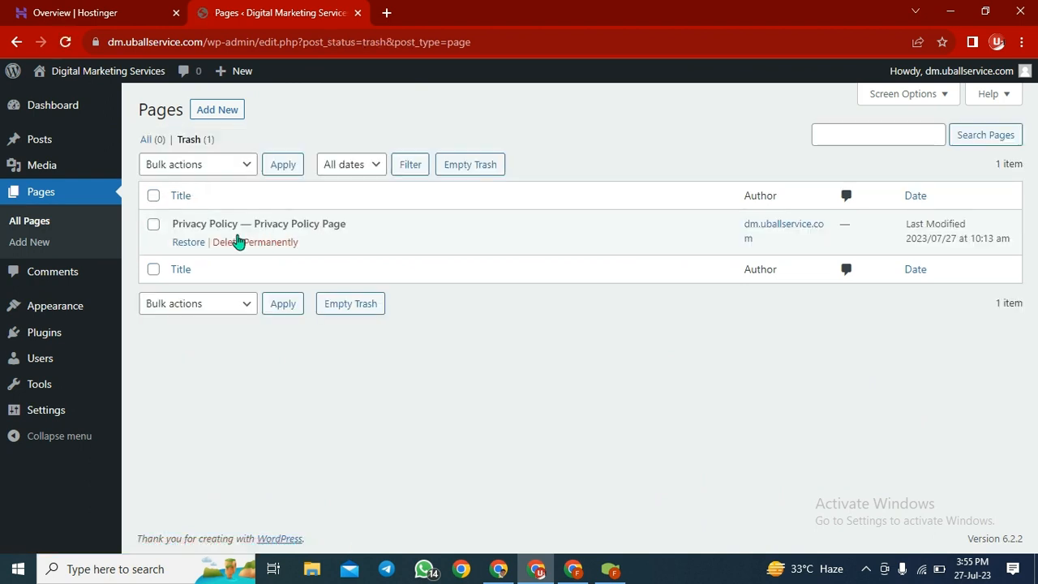
{"action": "left_click", "coordinate": [185, 245]}
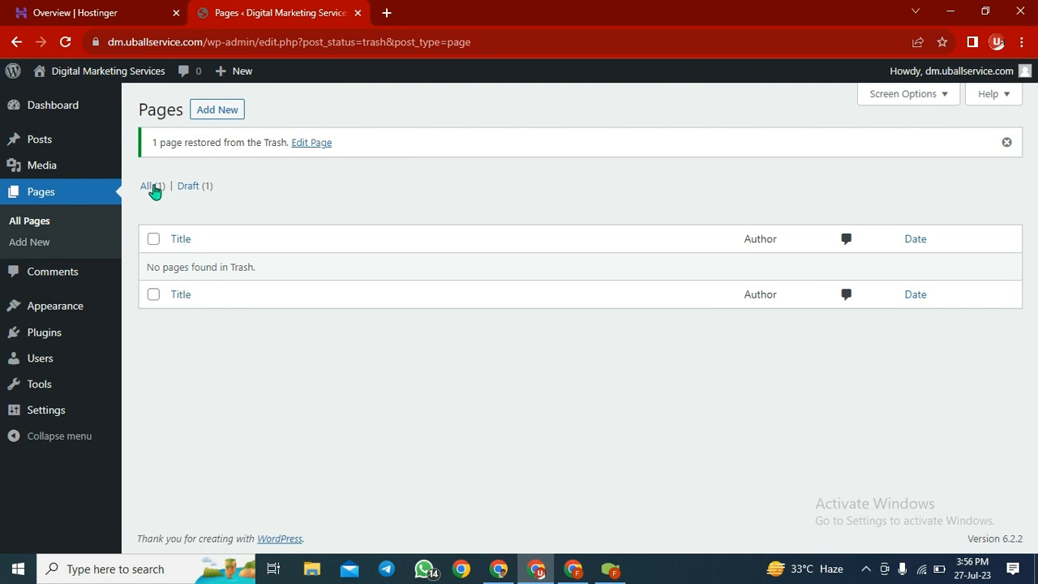
Move the Privacy Policy draft page to the trash and permanently delete it from there
{"action": "left_click", "coordinate": [154, 191]}
{"action": "mouse_move", "coordinate": [162, 232]}
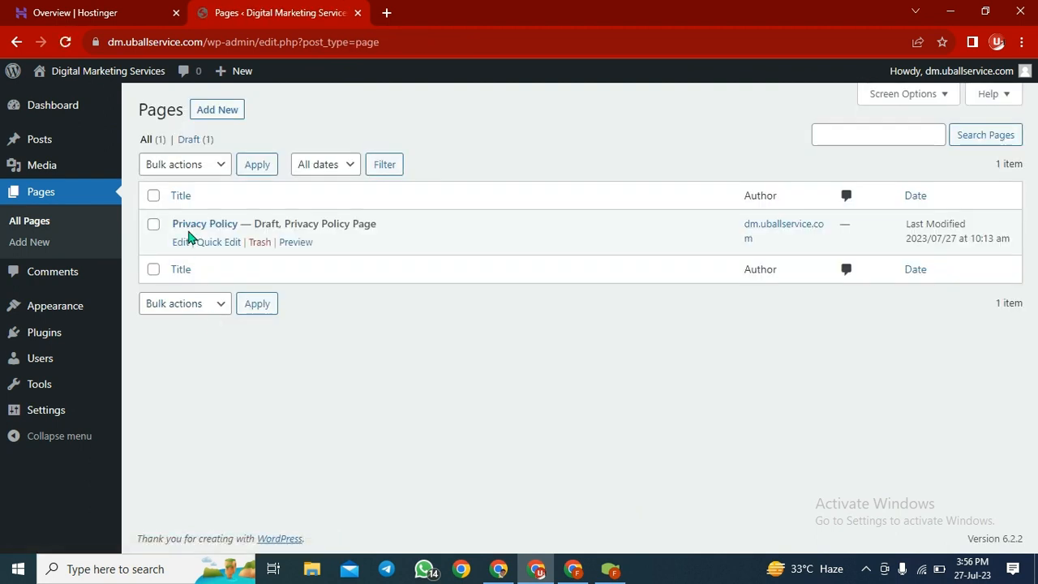
{"action": "left_click", "coordinate": [259, 243]}
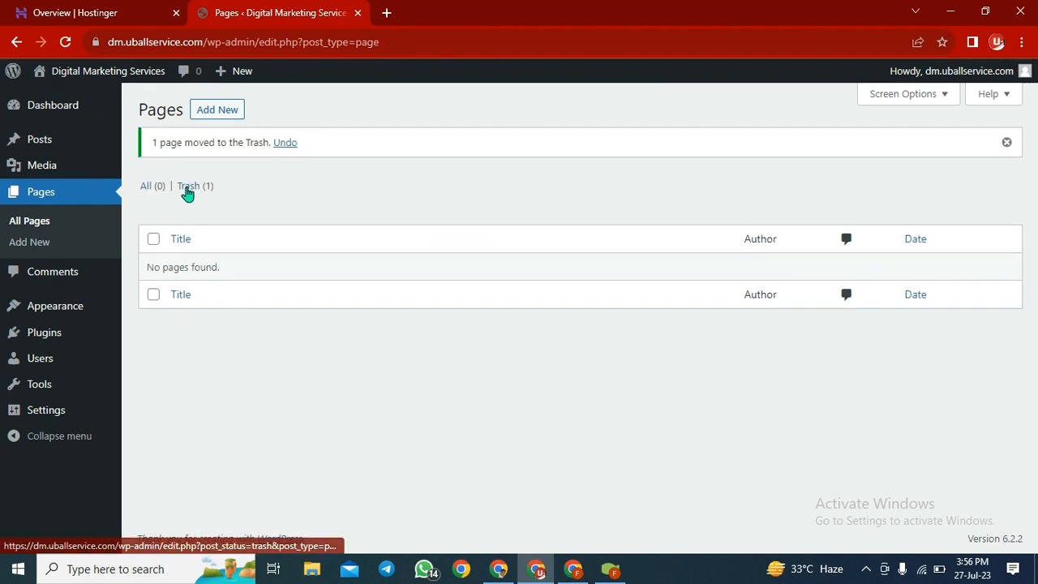
{"action": "left_click", "coordinate": [188, 191]}
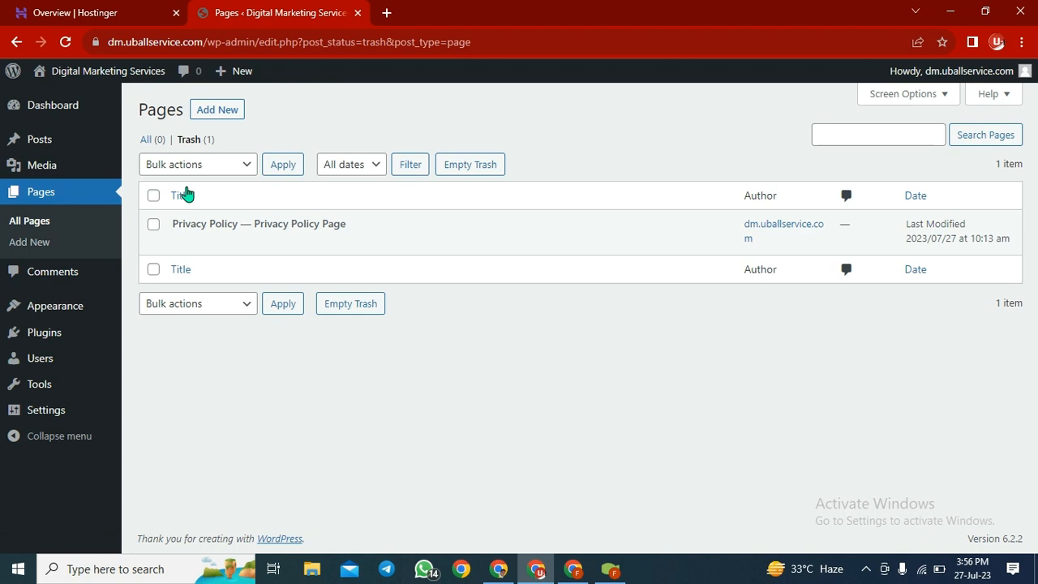
{"action": "left_click", "coordinate": [262, 246]}
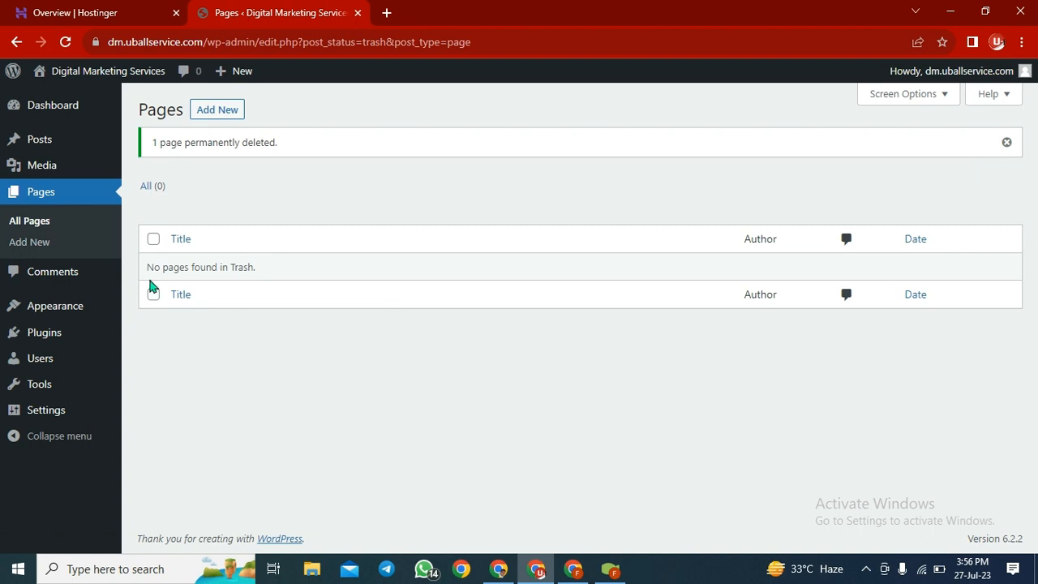
Open the list of all posts, trash the "Hello world!" post and delete it permanently
{"action": "mouse_move", "coordinate": [42, 143]}
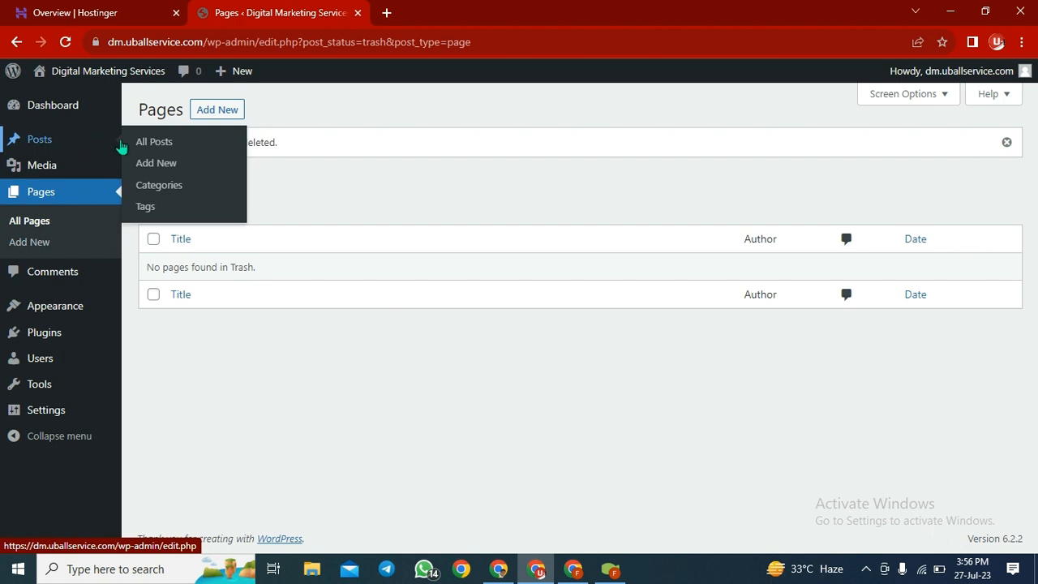
{"action": "left_click", "coordinate": [194, 146]}
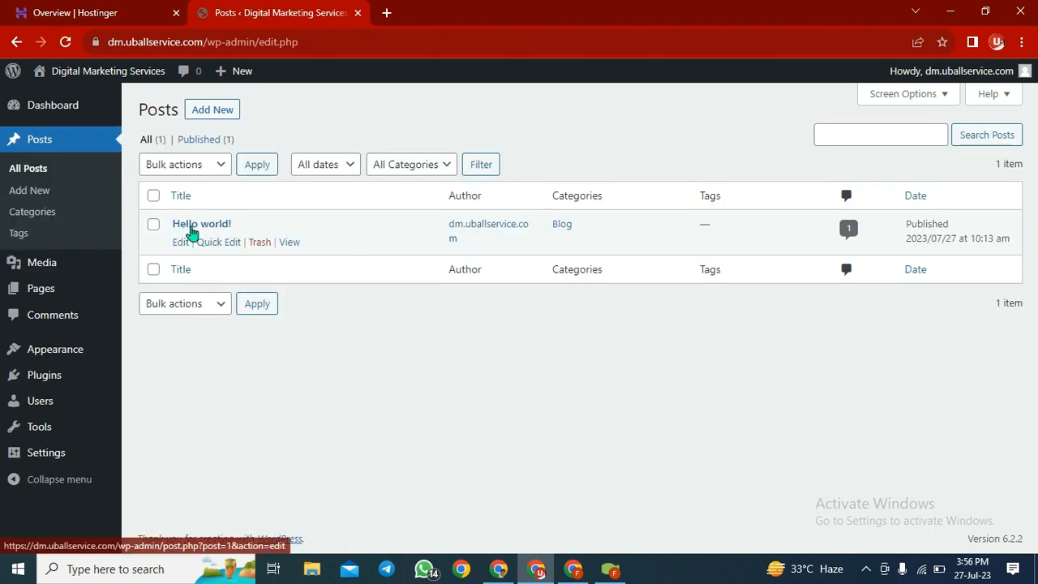
{"action": "left_click", "coordinate": [258, 243]}
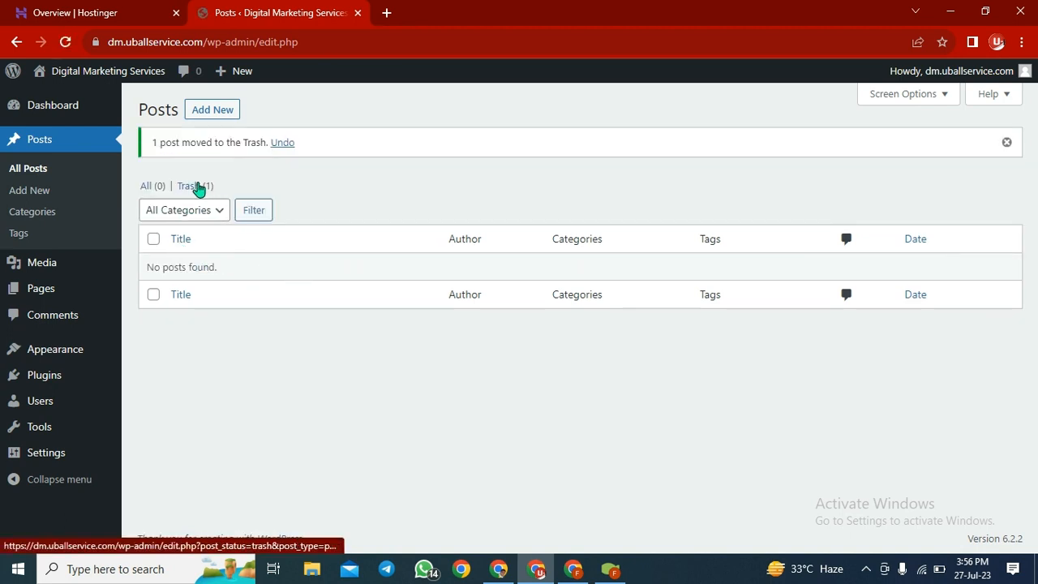
{"action": "left_click", "coordinate": [193, 186]}
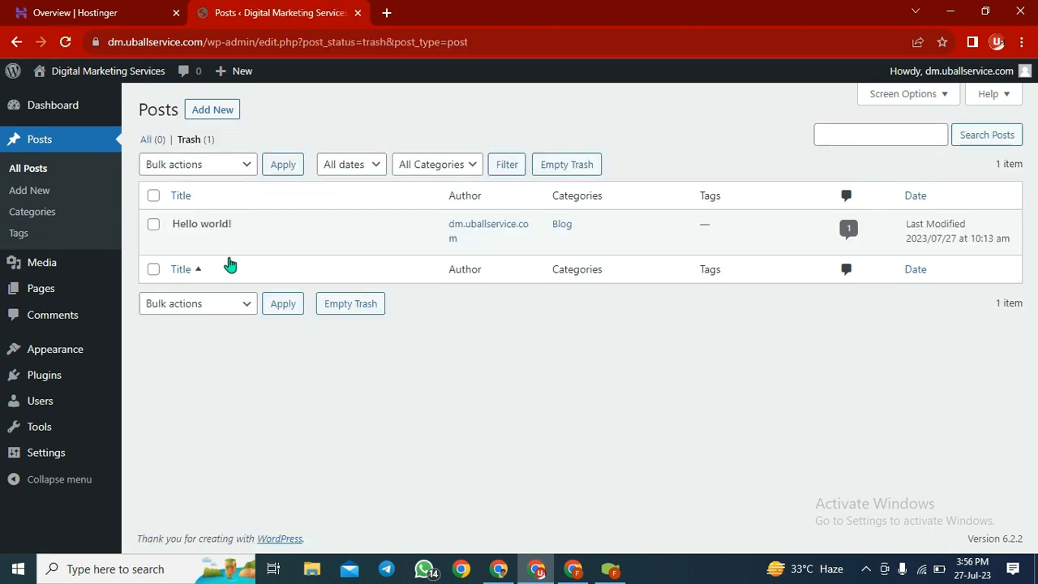
{"action": "left_click", "coordinate": [266, 245]}
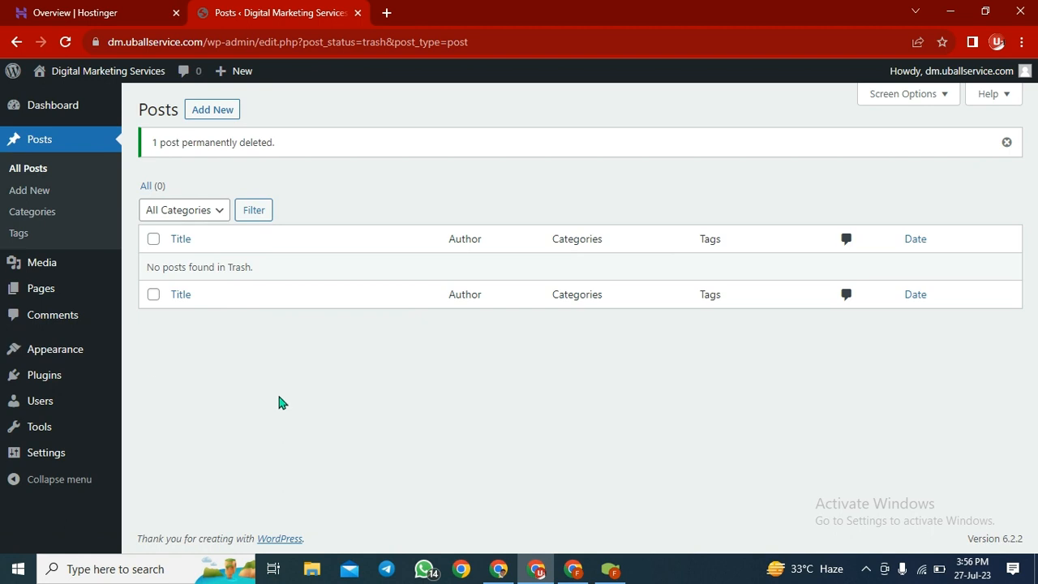
Open the installed themes and delete the Twenty Twenty-Two theme
{"action": "mouse_move", "coordinate": [31, 354]}
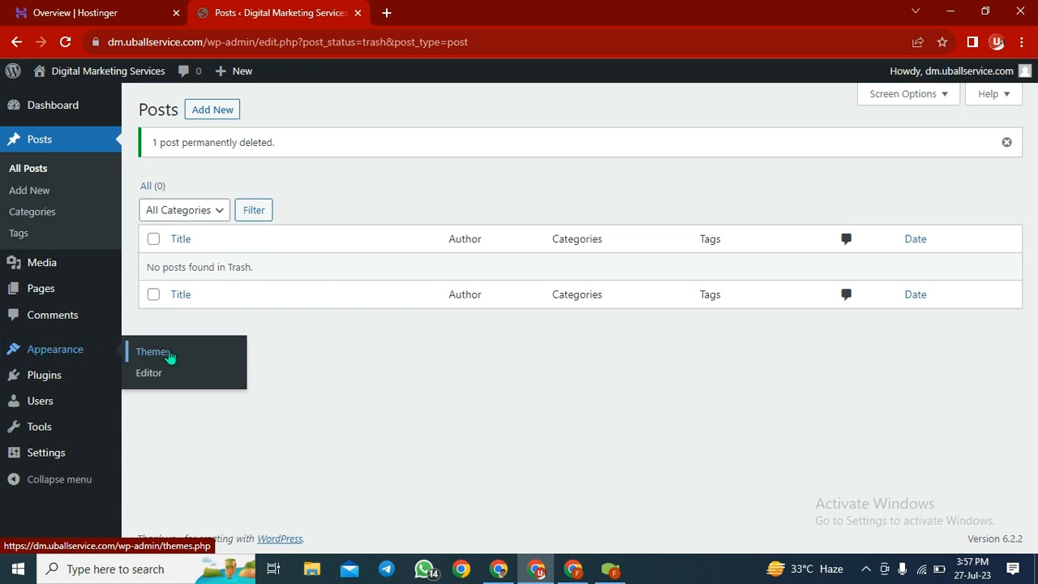
{"action": "left_click", "coordinate": [168, 358]}
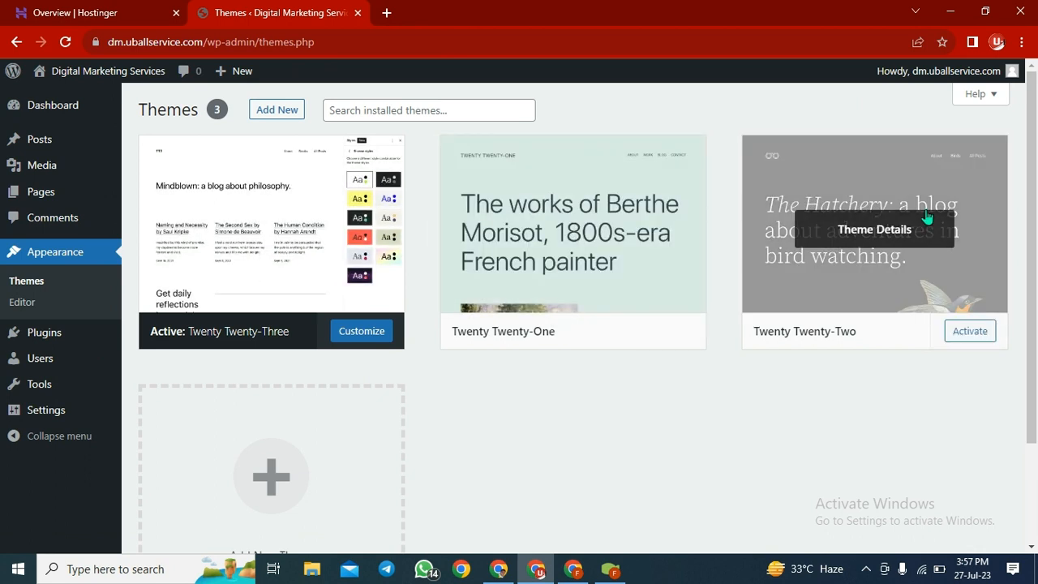
{"action": "left_click", "coordinate": [860, 229]}
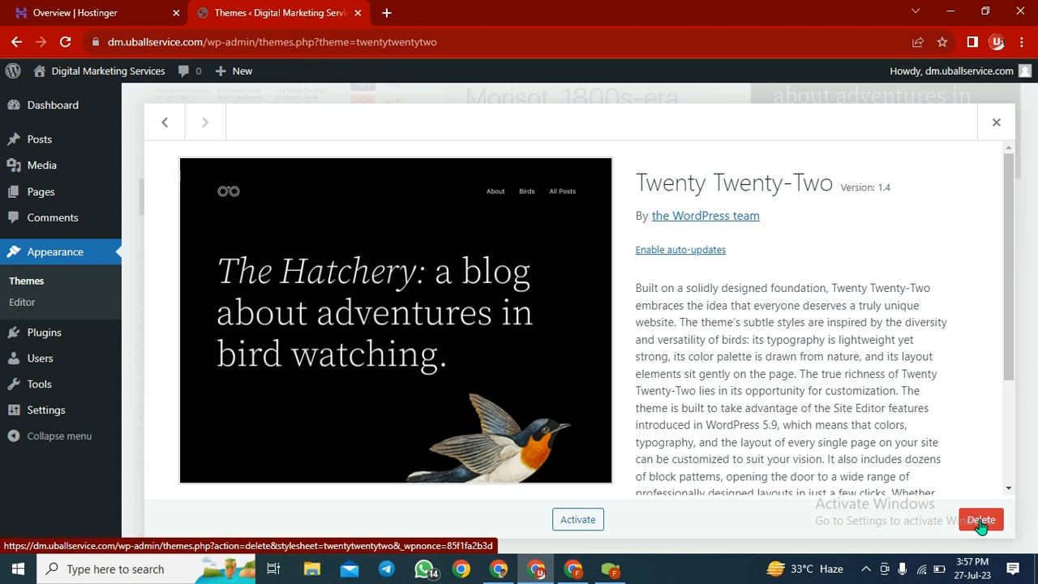
{"action": "left_click", "coordinate": [980, 523]}
{"action": "left_click", "coordinate": [603, 161]}
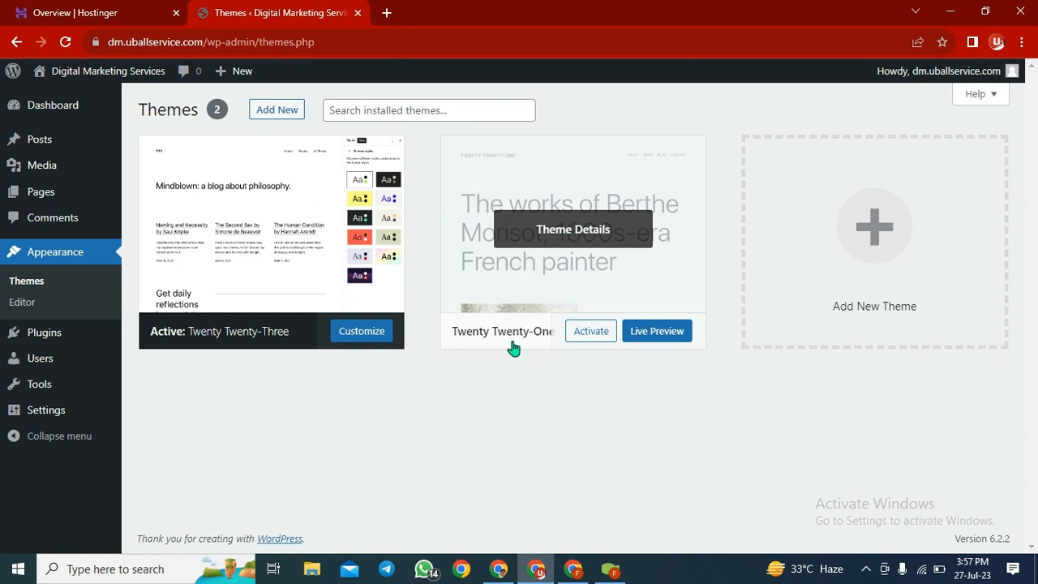
Delete the inactive Twenty Twenty-One theme from its theme details
{"action": "left_click", "coordinate": [583, 235]}
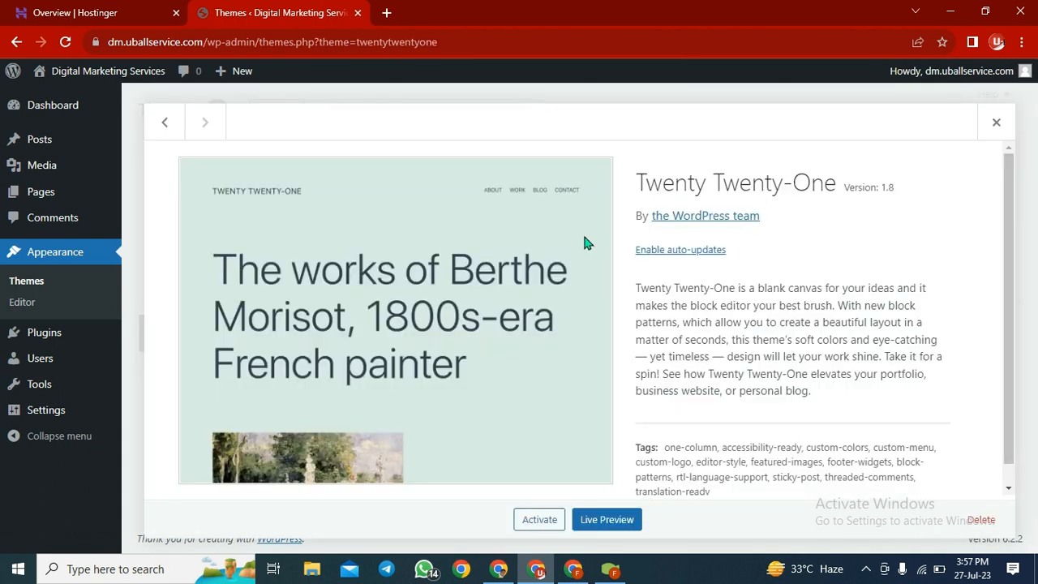
{"action": "left_click", "coordinate": [981, 520]}
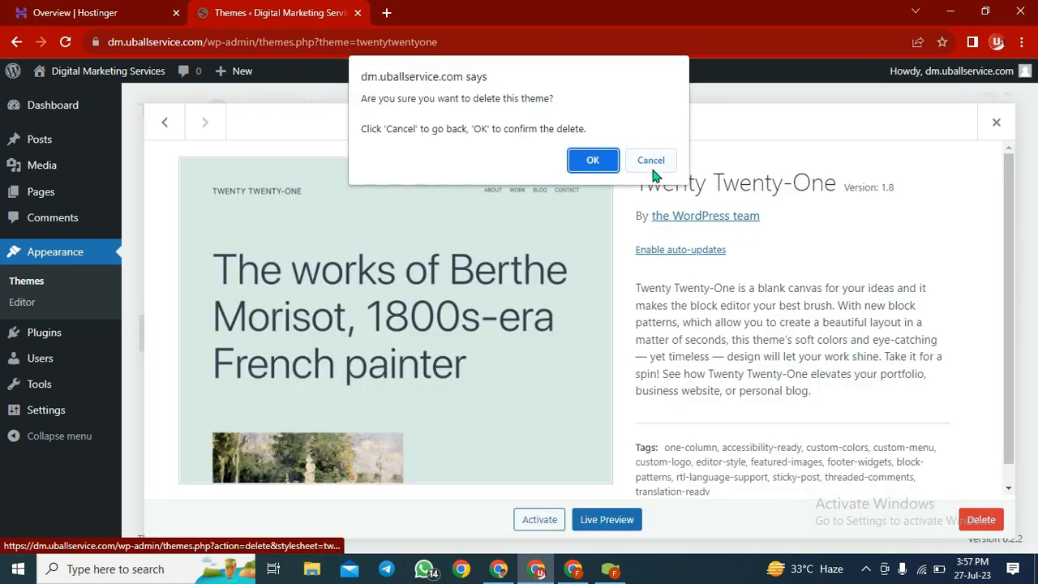
{"action": "left_click", "coordinate": [608, 166]}
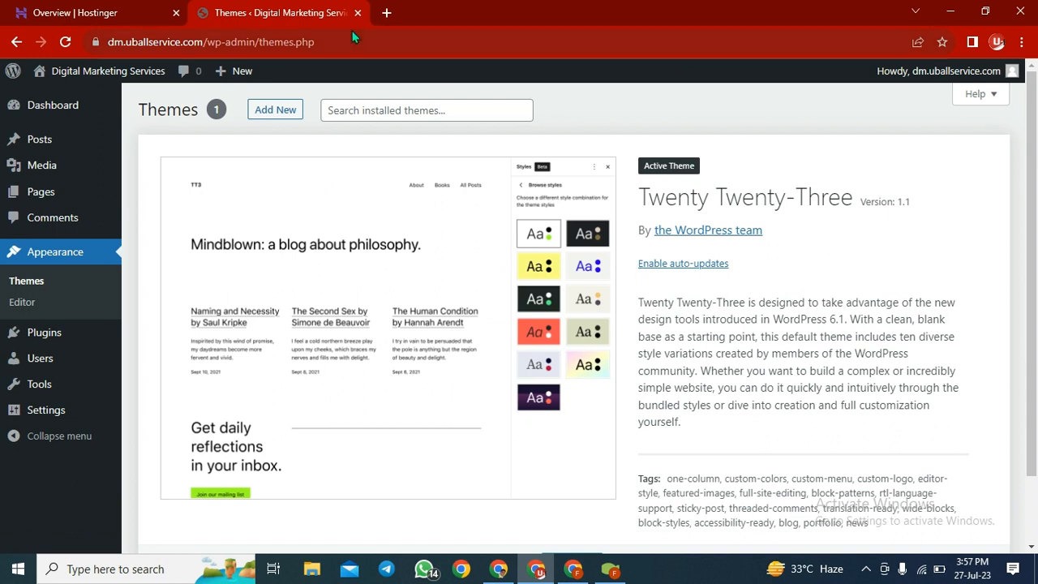
Start adding a new theme and search the theme directory for "royal elementor"
{"action": "left_click", "coordinate": [274, 109]}
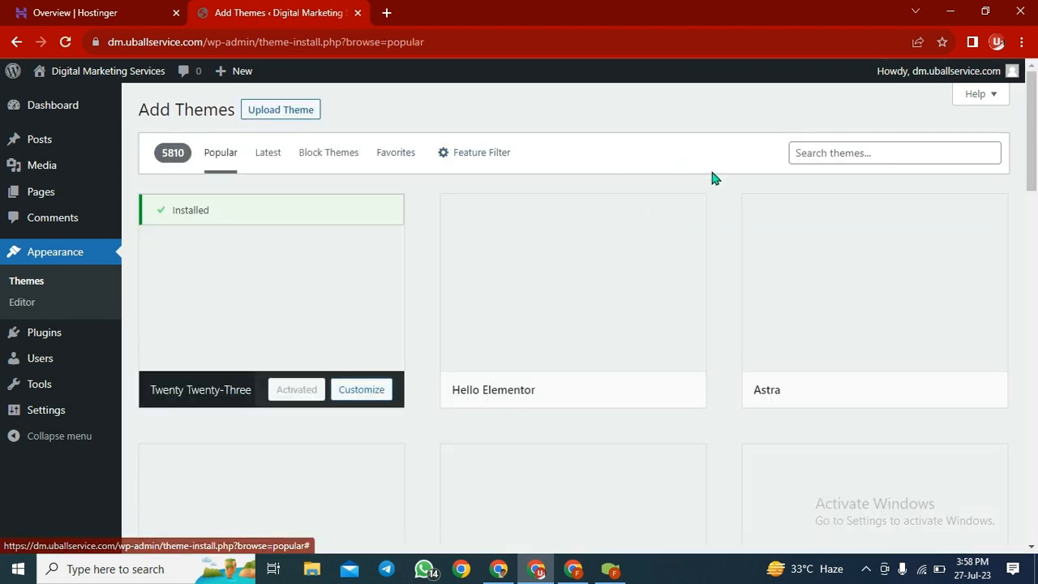
{"action": "left_click", "coordinate": [874, 151]}
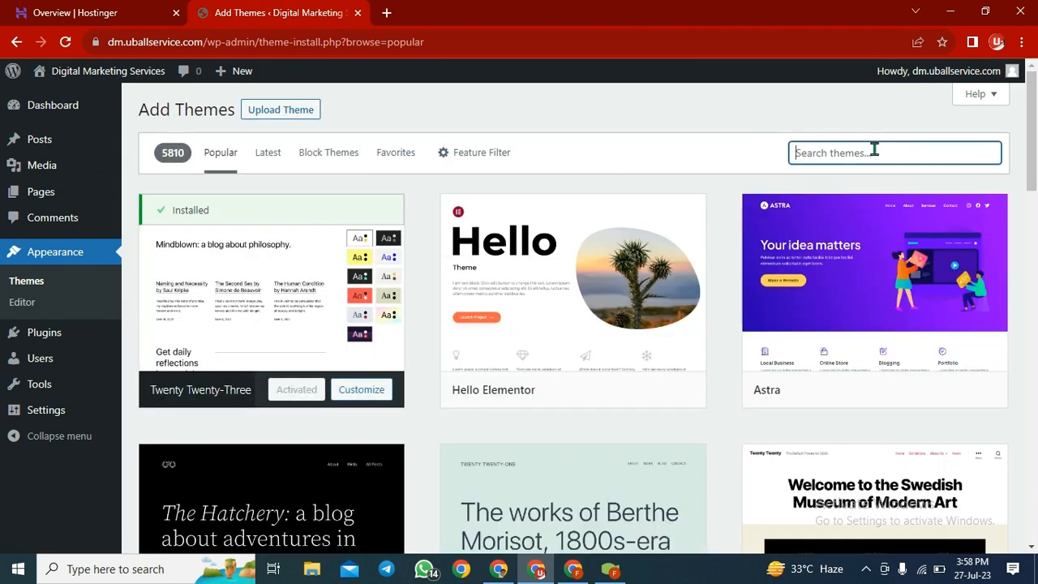
{"action": "type", "text": "he"}
{"action": "key", "text": "BackSpace"}
{"action": "key", "text": "BackSpace"}
{"action": "type", "text": "ro"}
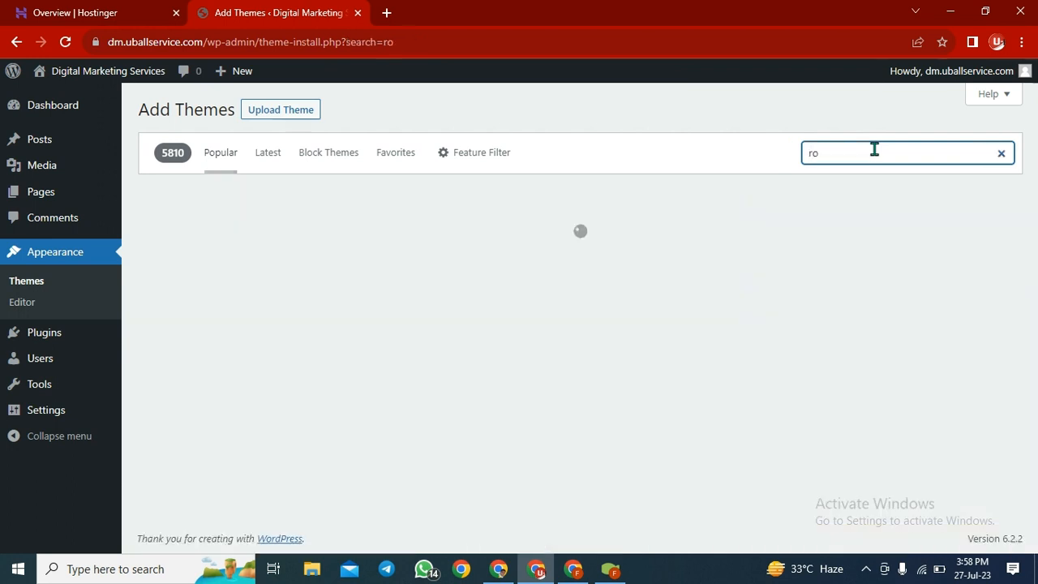
{"action": "type", "text": "yal e"}
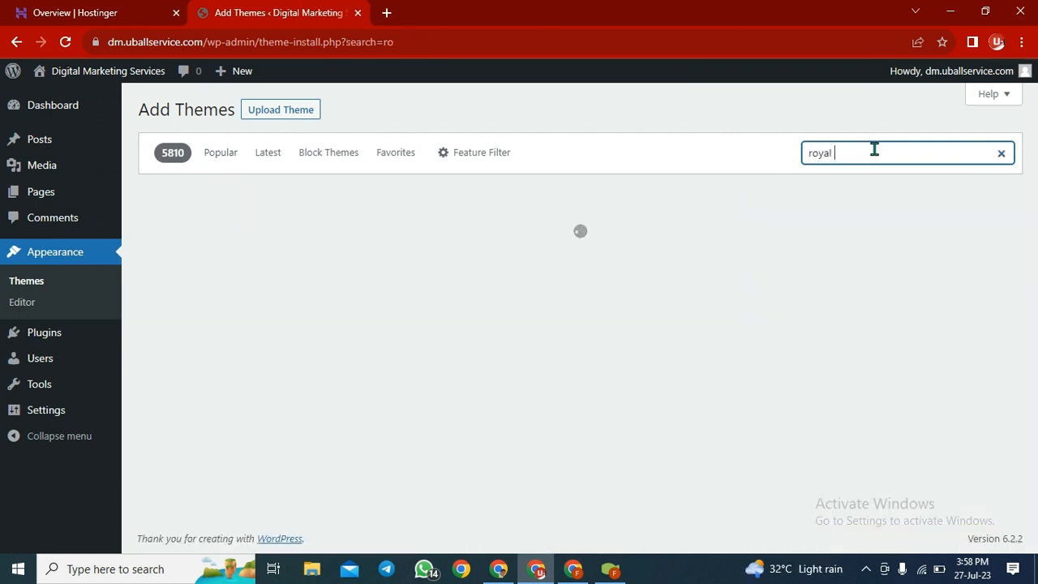
{"action": "type", "text": "lementor"}
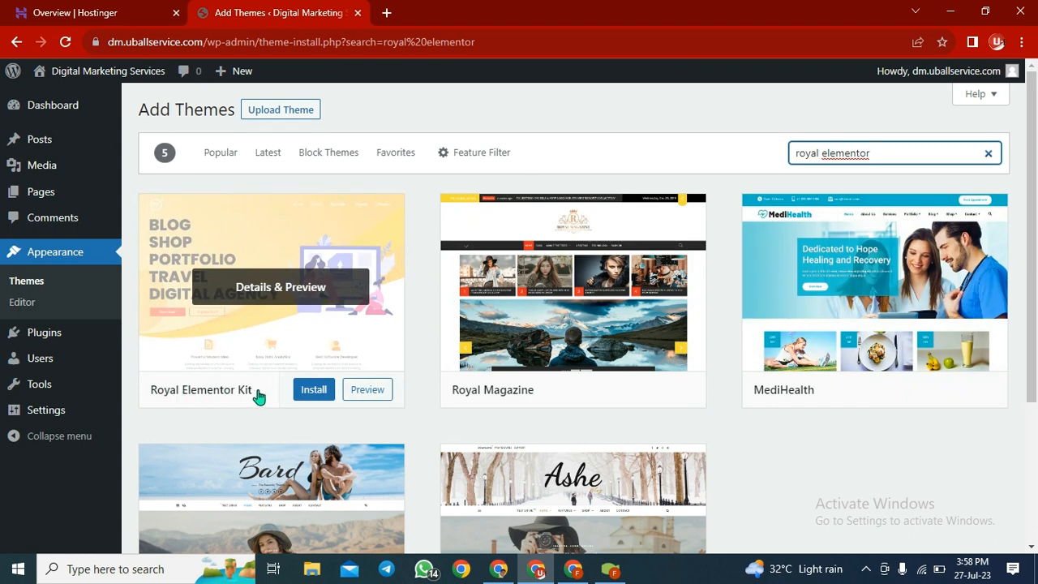
Preview the Royal Elementor Kit theme, then install and activate it
{"action": "left_click_drag", "start_coordinate": [258, 395], "coordinate": [143, 399]}
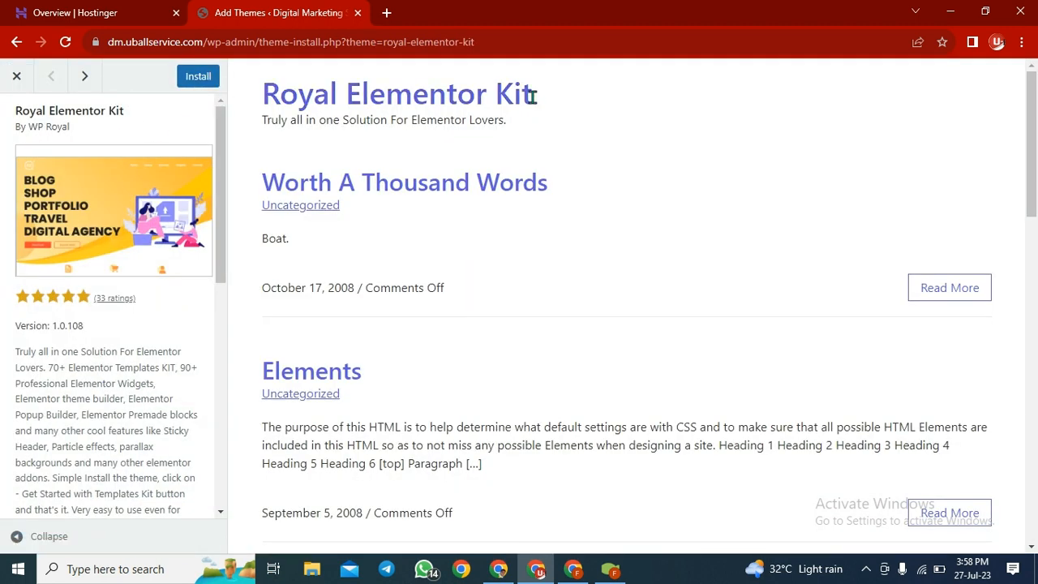
{"action": "left_click_drag", "start_coordinate": [529, 98], "coordinate": [253, 106]}
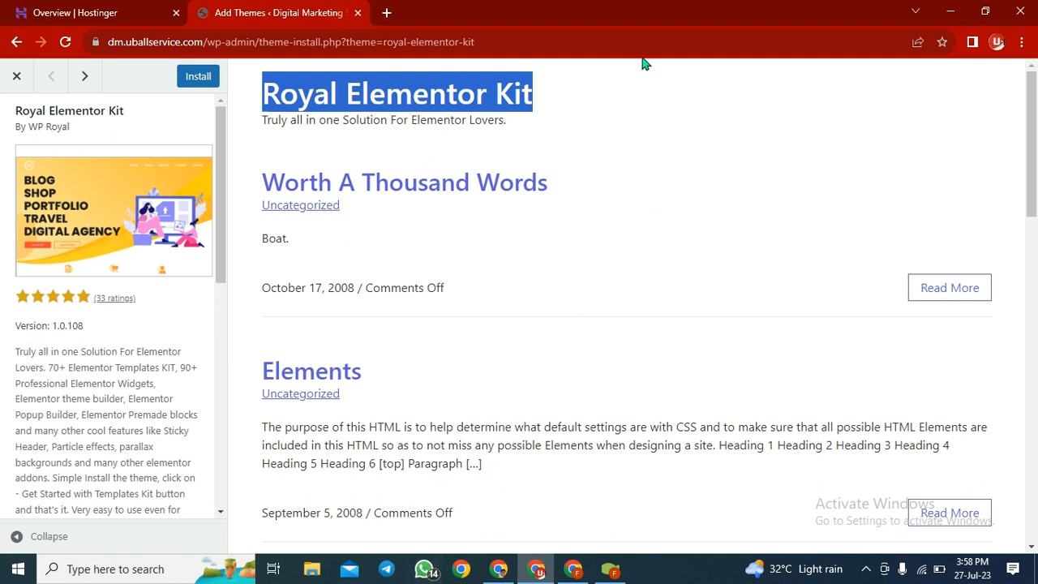
{"action": "left_click", "coordinate": [592, 118]}
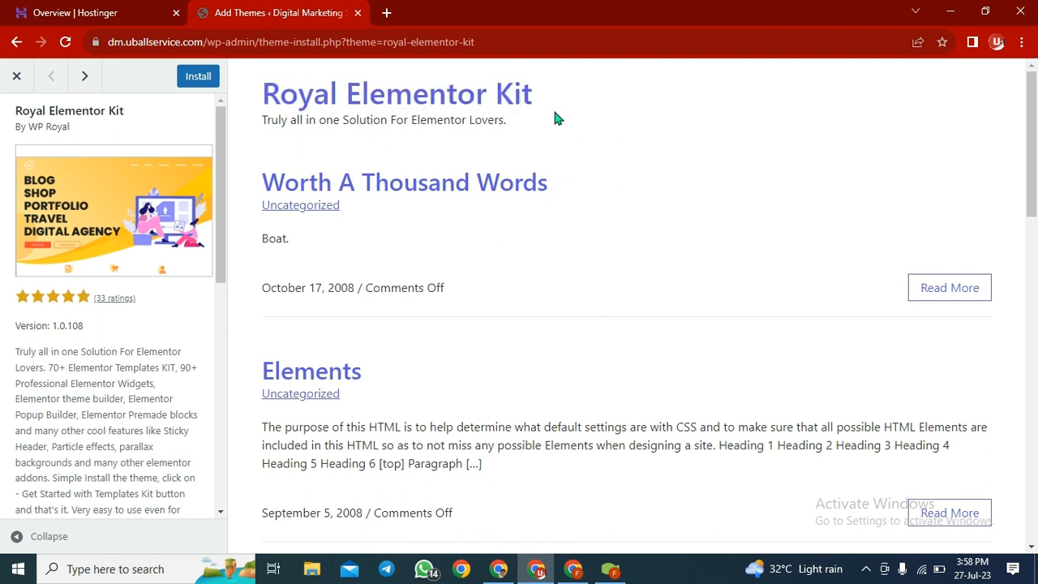
{"action": "left_click", "coordinate": [198, 78]}
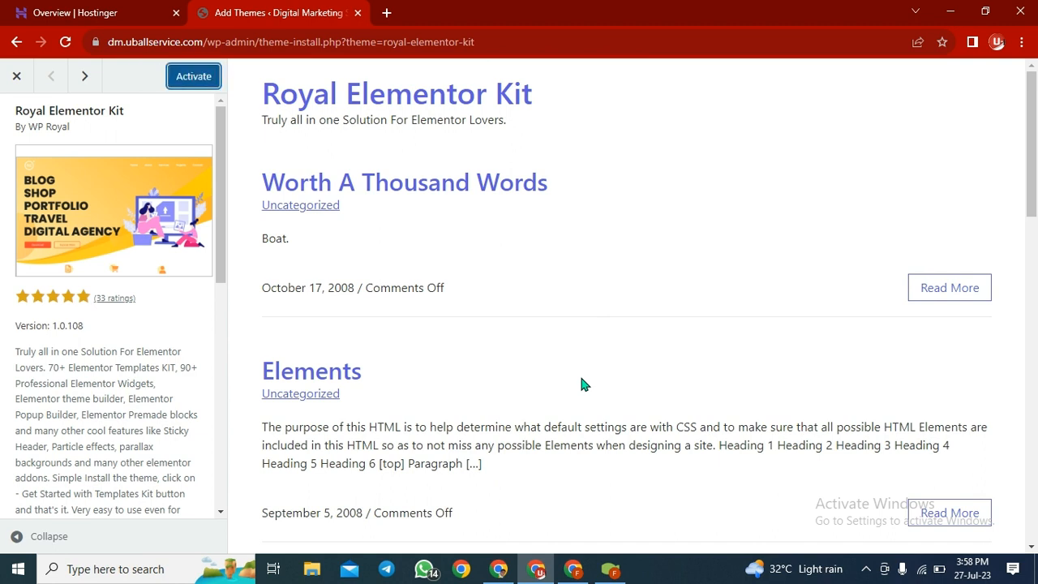
{"action": "left_click", "coordinate": [188, 81]}
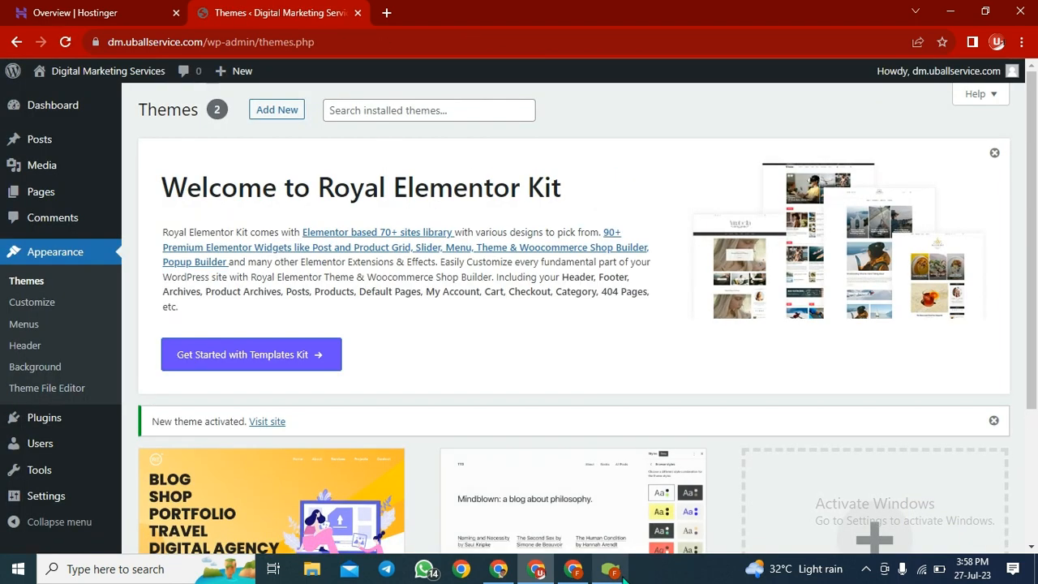
{"action": "mouse_move", "coordinate": [614, 572]}
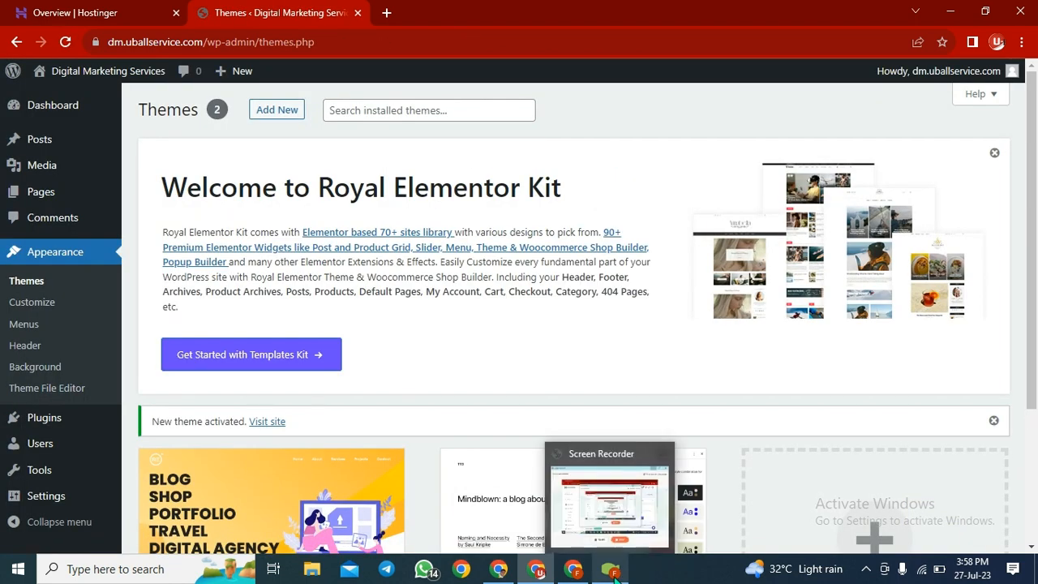
{"action": "left_click", "coordinate": [612, 526]}
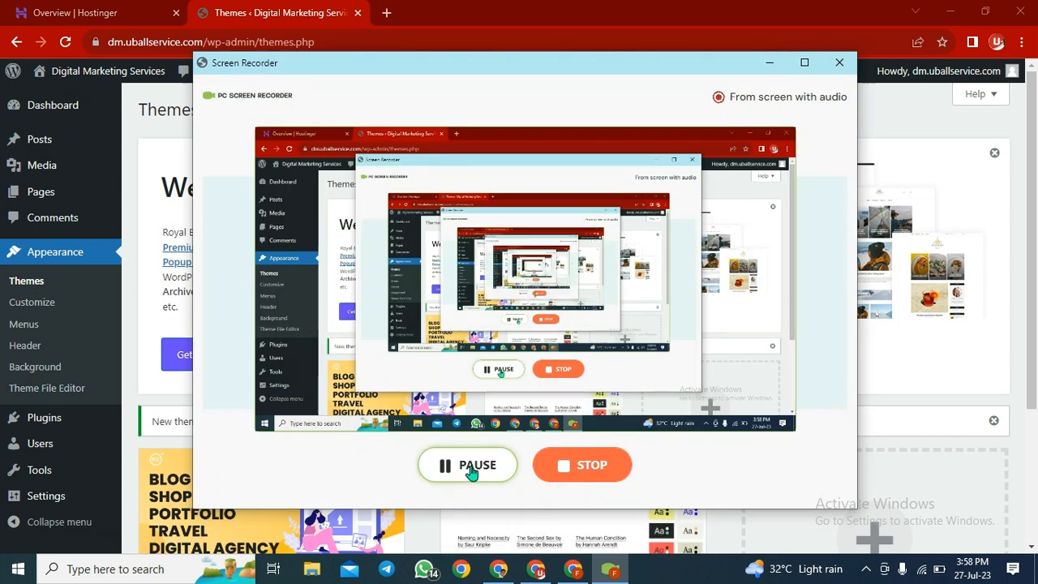
{"action": "left_click", "coordinate": [770, 62]}
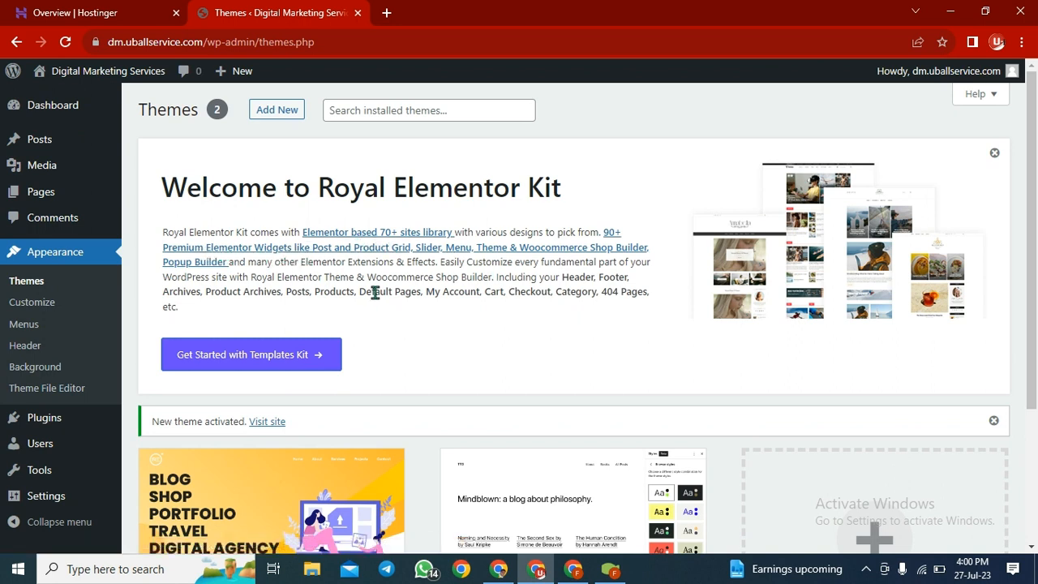
Get started with the Royal Elementor templates kit and skip the update notification opt-in
{"action": "left_click", "coordinate": [264, 359]}
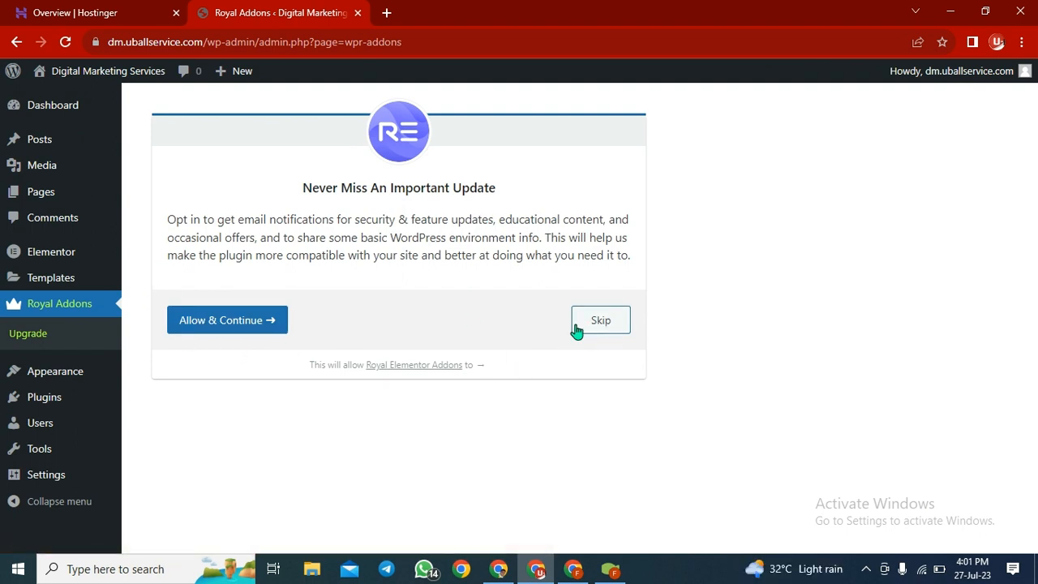
{"action": "left_click", "coordinate": [608, 320]}
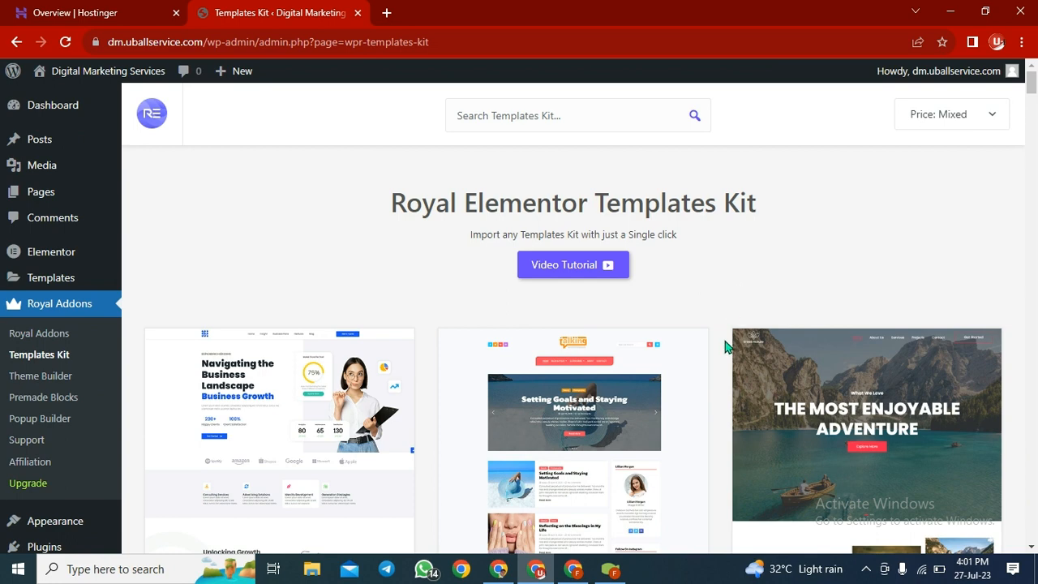
Browse the Royal Elementor template kit library and compare the free and premium designs for a digital marketing site
{"action": "scroll", "coordinate": [724, 346], "scroll_direction": "down", "scroll_amount": 1}
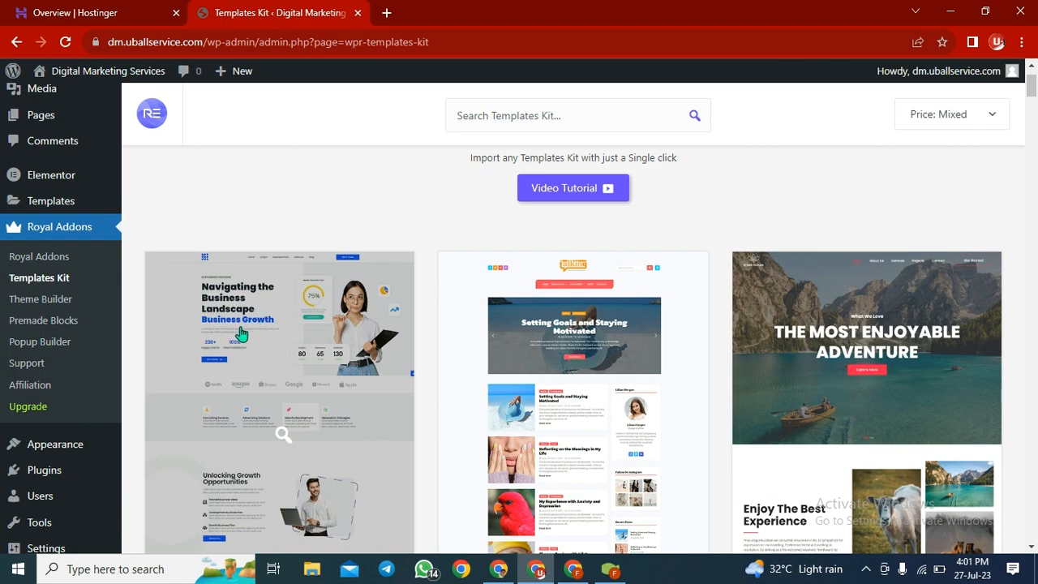
{"action": "scroll", "coordinate": [300, 371], "scroll_direction": "down", "scroll_amount": 2}
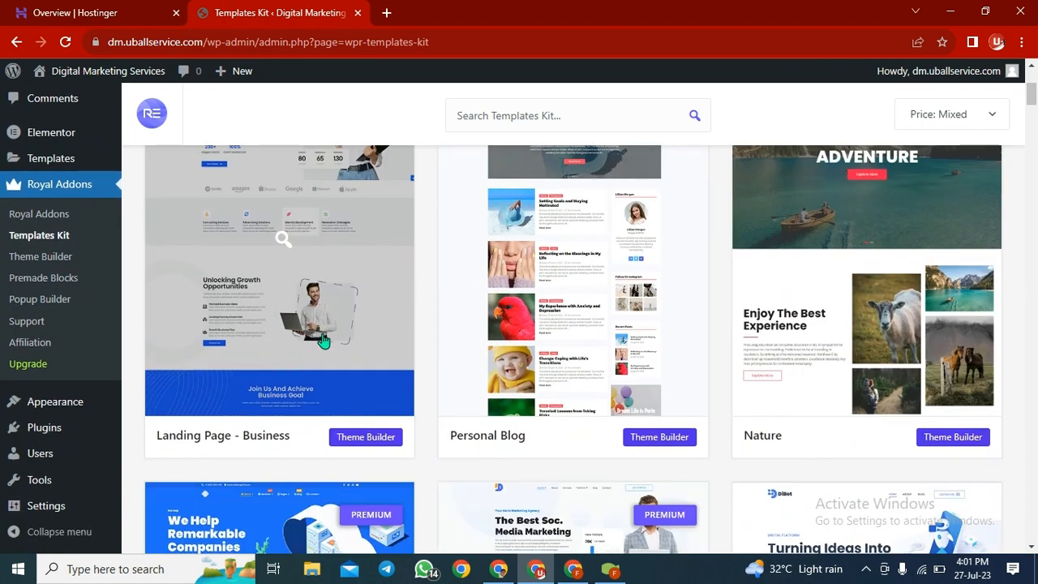
{"action": "scroll", "coordinate": [323, 341], "scroll_direction": "down", "scroll_amount": 1}
{"action": "scroll", "coordinate": [324, 340], "scroll_direction": "down", "scroll_amount": 1}
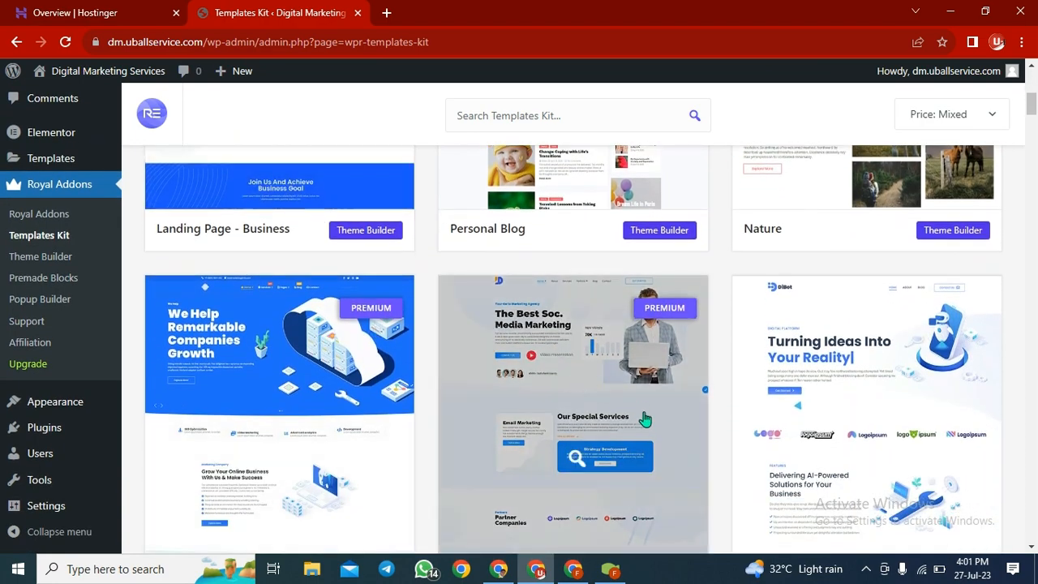
{"action": "scroll", "coordinate": [884, 349], "scroll_direction": "down", "scroll_amount": 2}
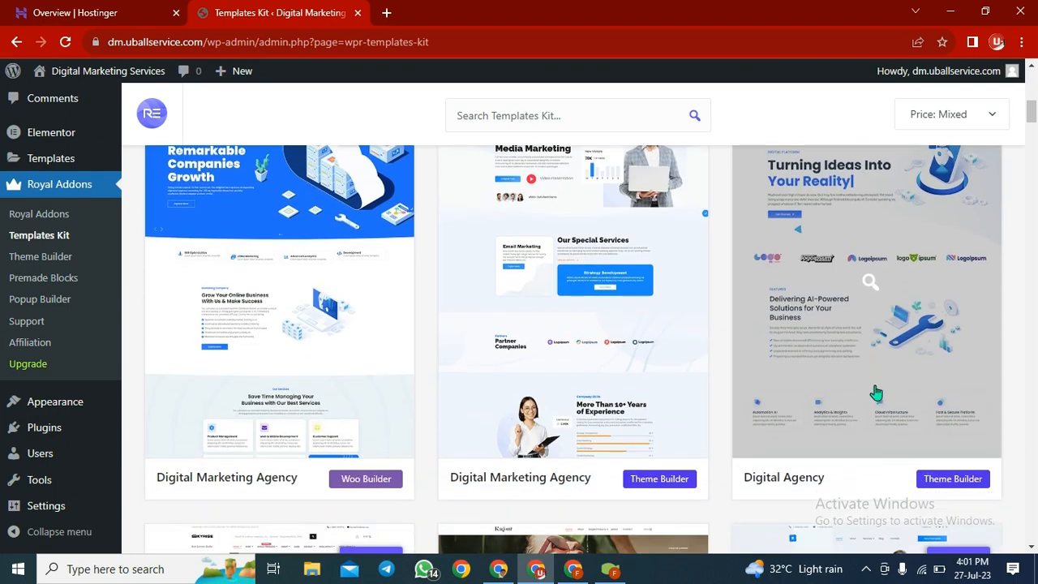
{"action": "scroll", "coordinate": [892, 337], "scroll_direction": "up", "scroll_amount": 1}
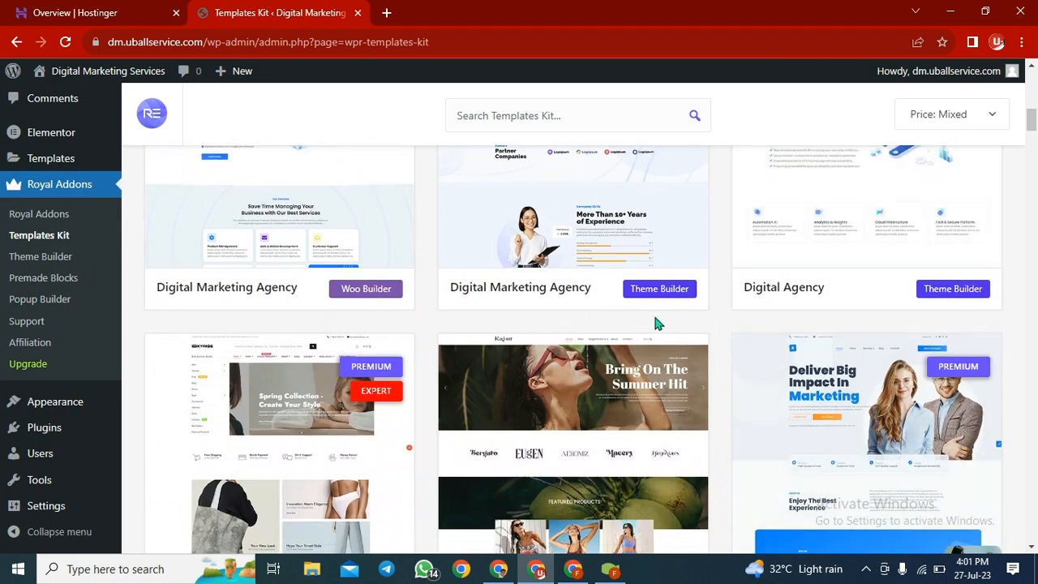
{"action": "scroll", "coordinate": [676, 343], "scroll_direction": "down", "scroll_amount": 2}
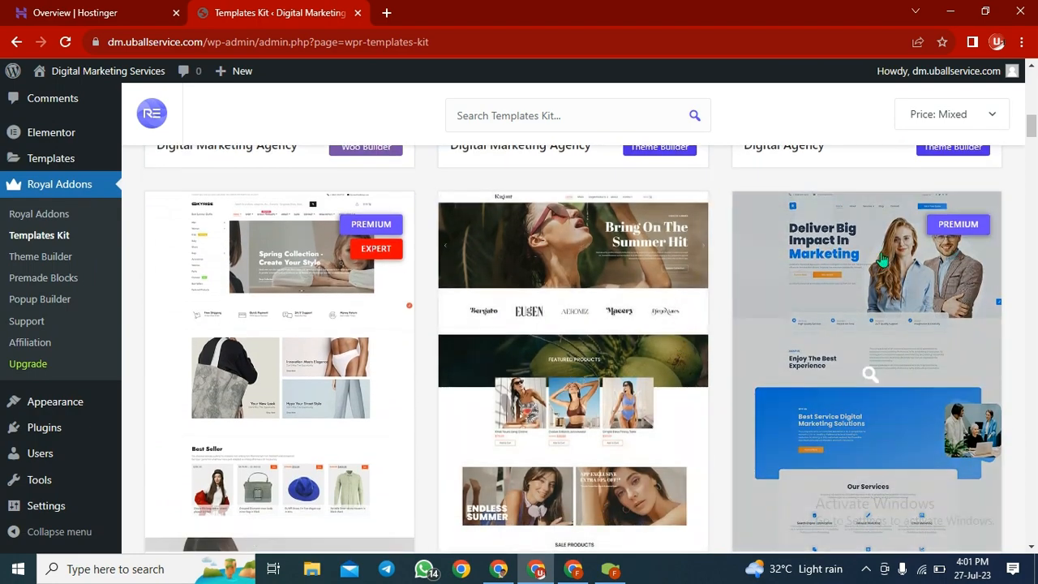
{"action": "scroll", "coordinate": [916, 389], "scroll_direction": "down", "scroll_amount": 3}
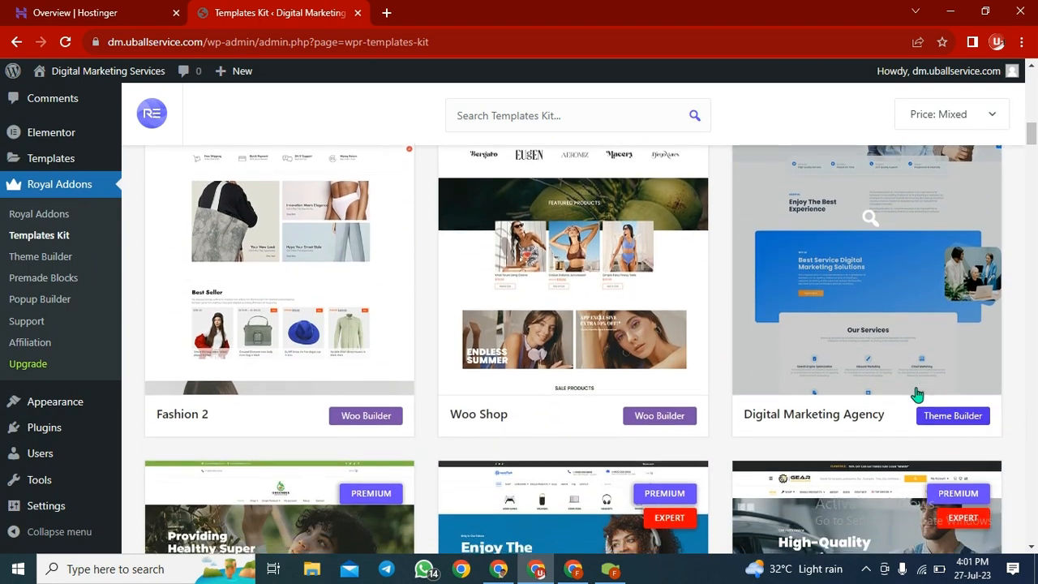
{"action": "scroll", "coordinate": [916, 395], "scroll_direction": "down", "scroll_amount": 5}
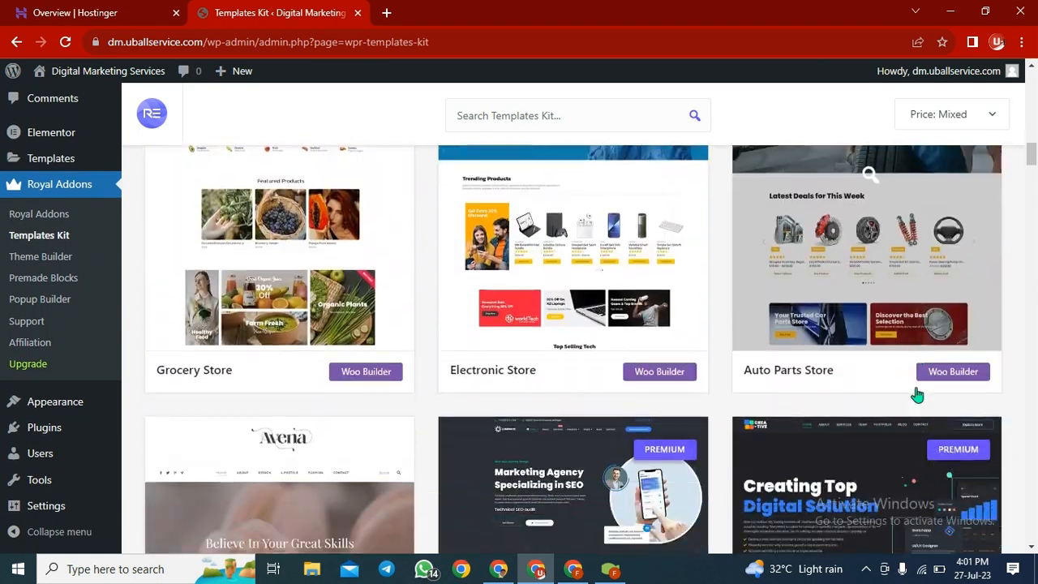
{"action": "scroll", "coordinate": [908, 389], "scroll_direction": "down", "scroll_amount": 3}
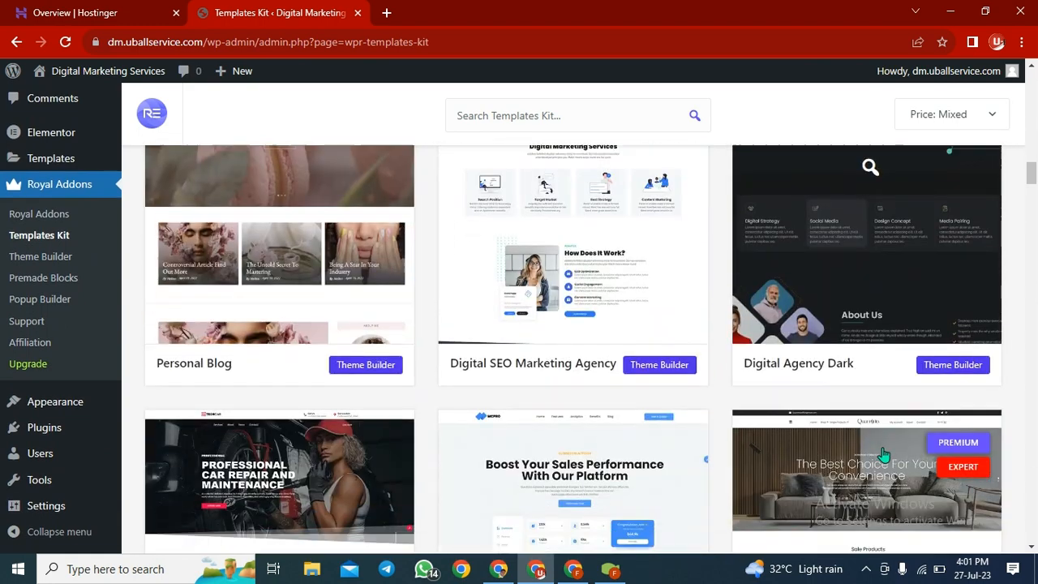
{"action": "scroll", "coordinate": [838, 375], "scroll_direction": "down", "scroll_amount": 2}
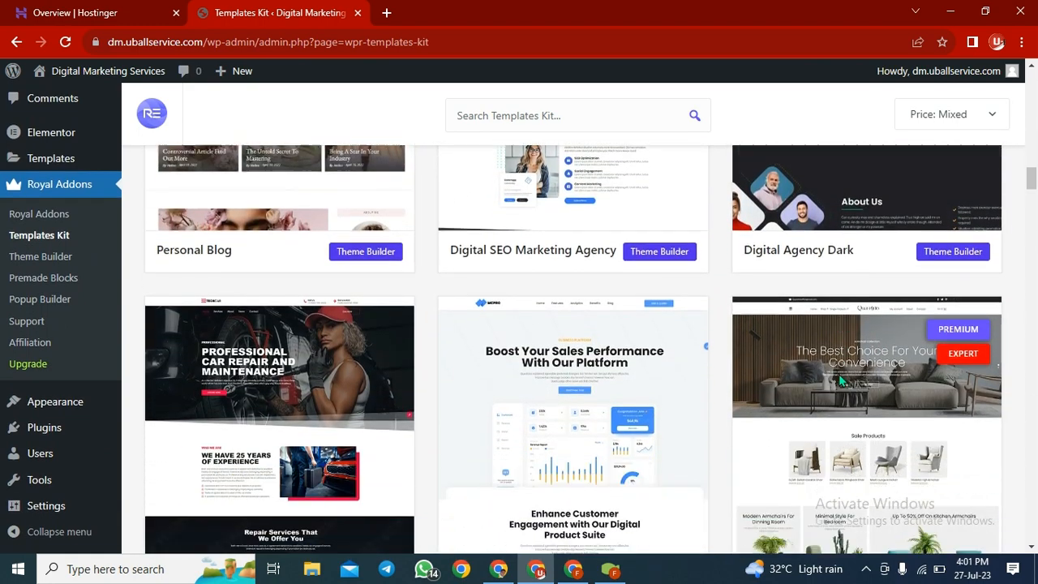
{"action": "scroll", "coordinate": [843, 381], "scroll_direction": "down", "scroll_amount": 2}
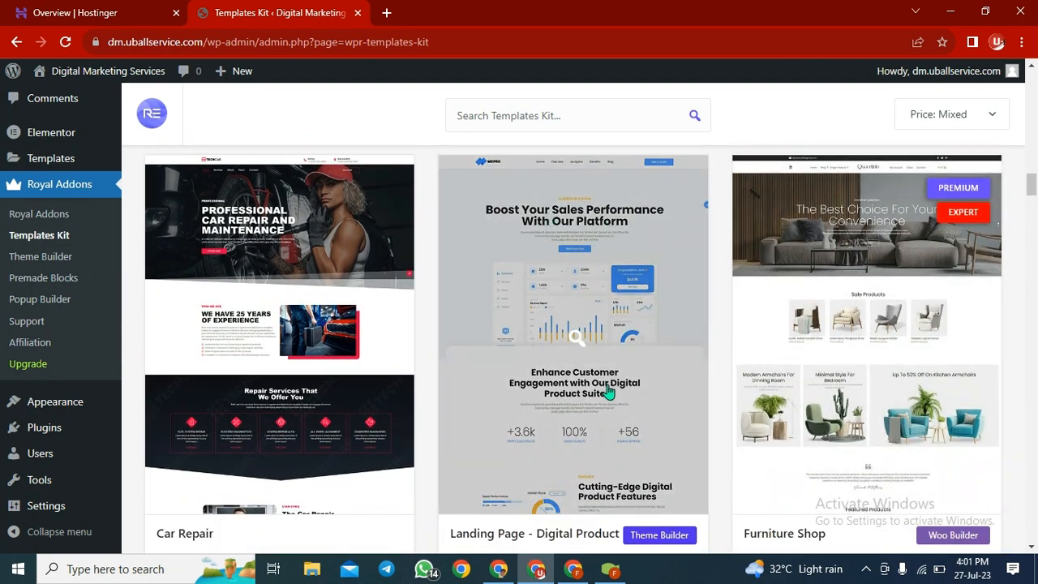
{"action": "scroll", "coordinate": [608, 392], "scroll_direction": "down", "scroll_amount": 4}
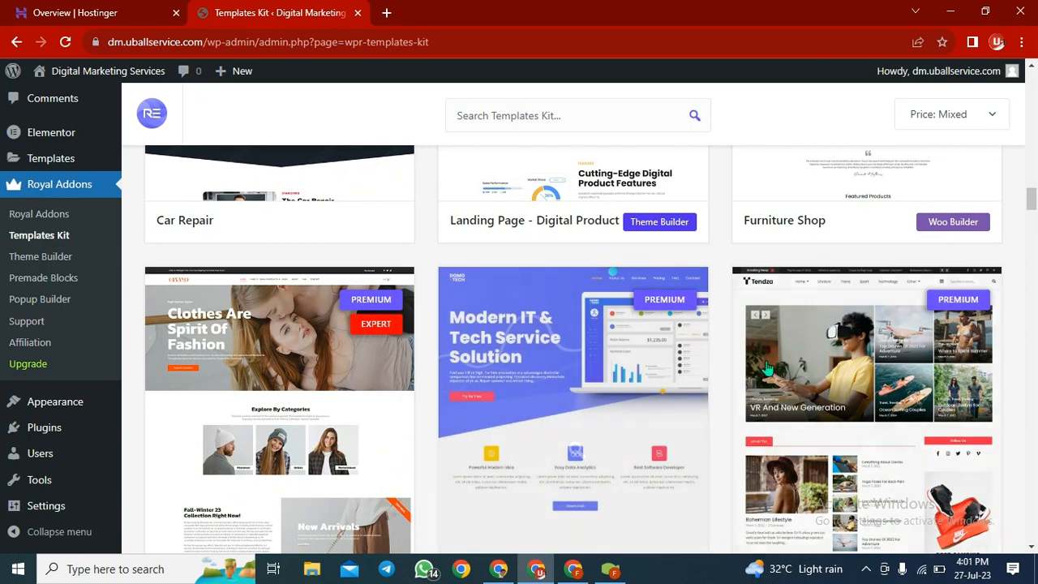
{"action": "scroll", "coordinate": [767, 369], "scroll_direction": "down", "scroll_amount": 9}
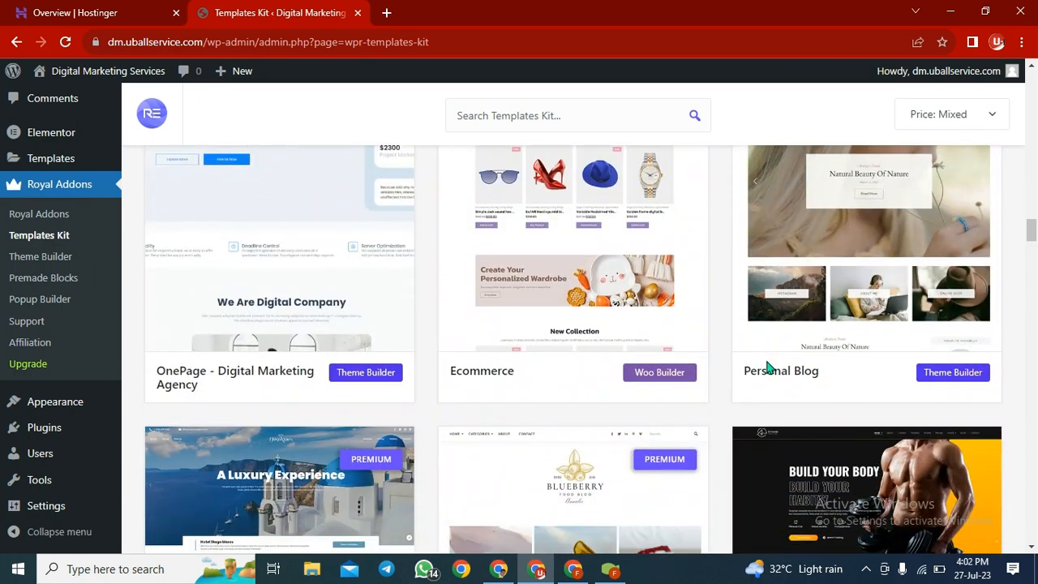
{"action": "scroll", "coordinate": [767, 369], "scroll_direction": "up", "scroll_amount": 5}
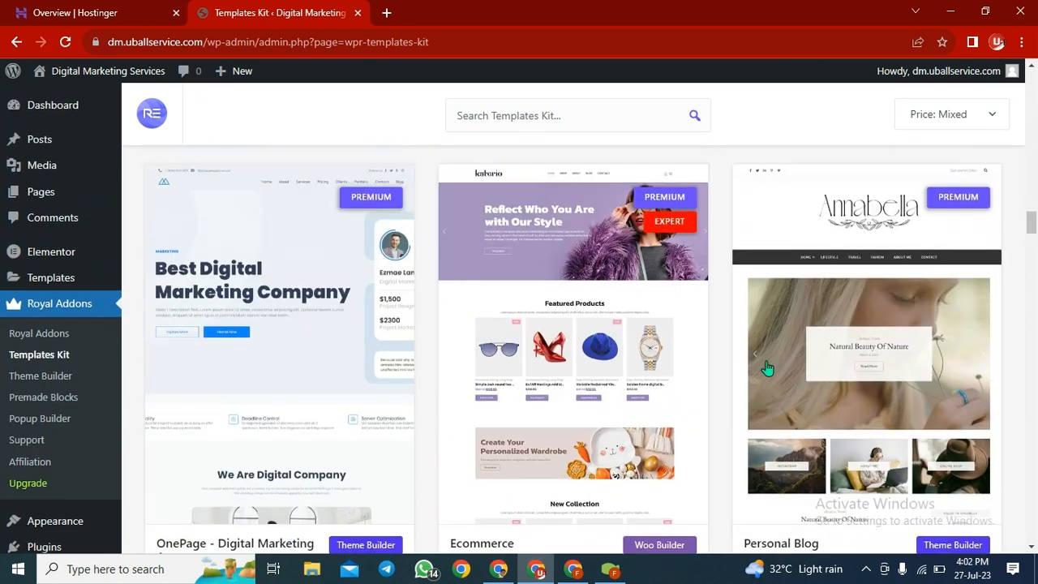
Search the template kits for "digital marketing" and look through the matching designs
{"action": "scroll", "coordinate": [767, 369], "scroll_direction": "up", "scroll_amount": 6}
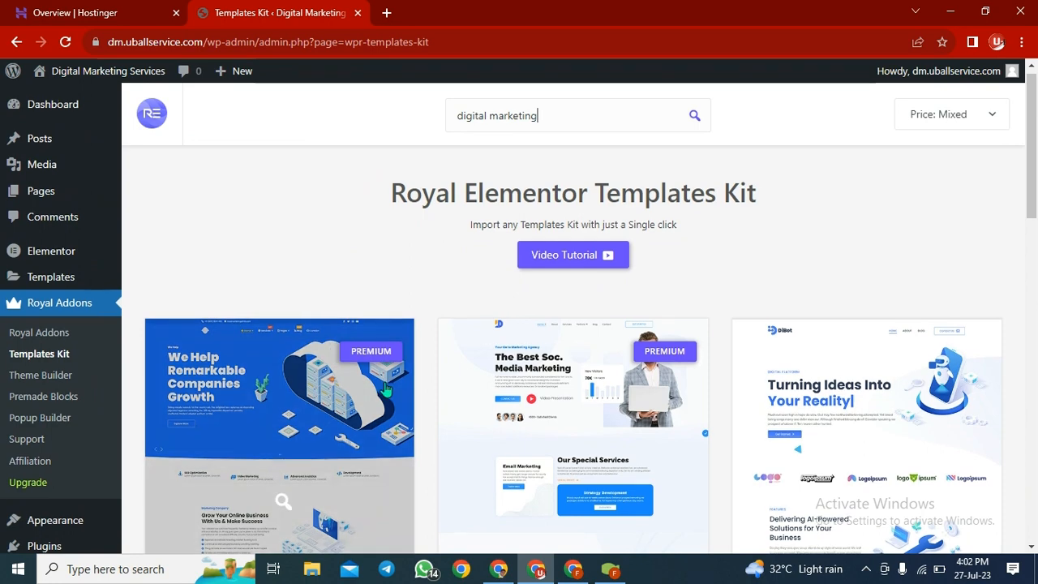
{"action": "scroll", "coordinate": [673, 243], "scroll_direction": "down", "scroll_amount": 1}
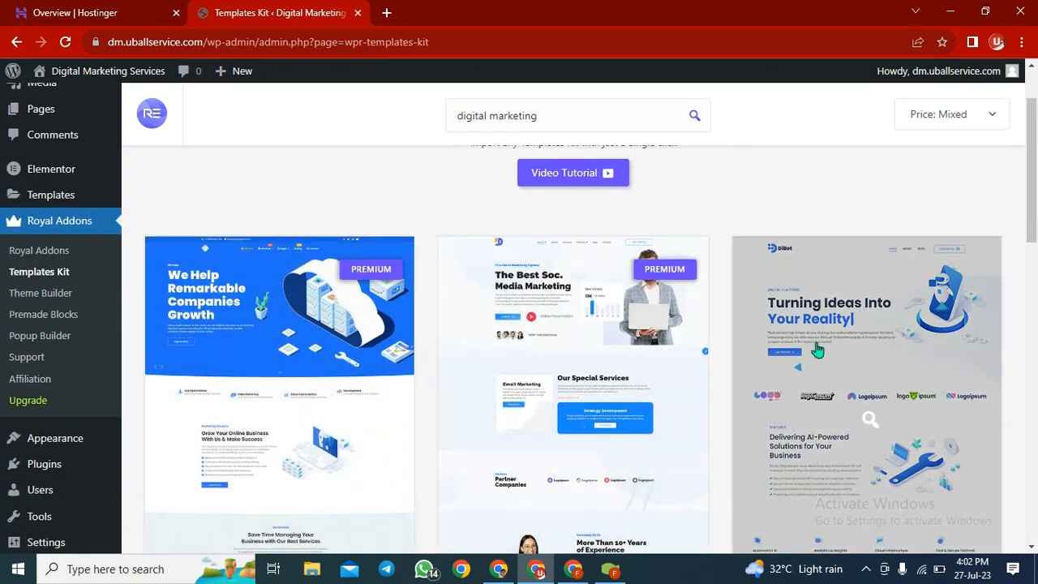
{"action": "scroll", "coordinate": [811, 354], "scroll_direction": "down", "scroll_amount": 3}
{"action": "scroll", "coordinate": [584, 442], "scroll_direction": "down", "scroll_amount": 2}
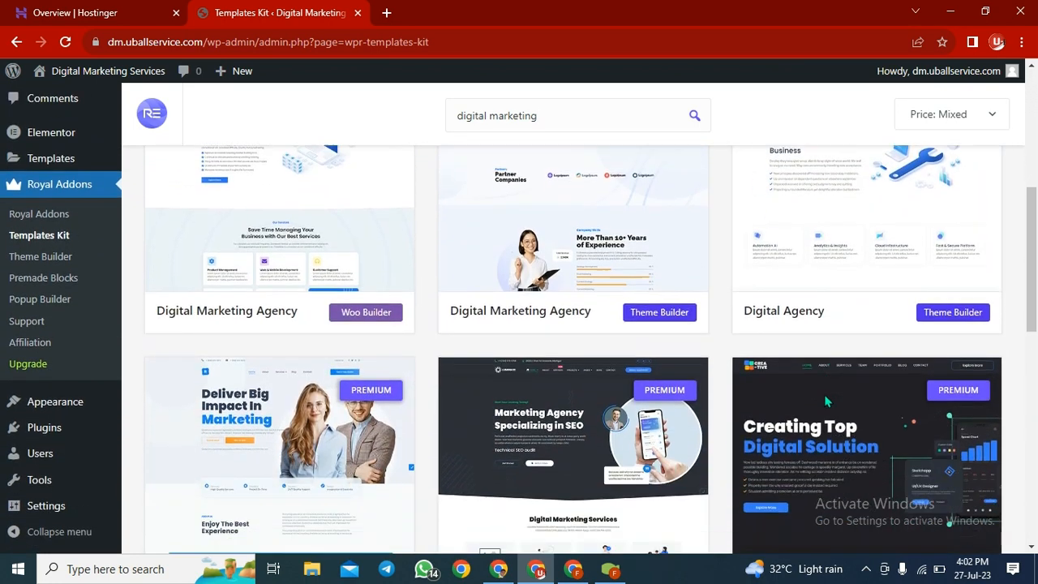
{"action": "scroll", "coordinate": [602, 439], "scroll_direction": "down", "scroll_amount": 2}
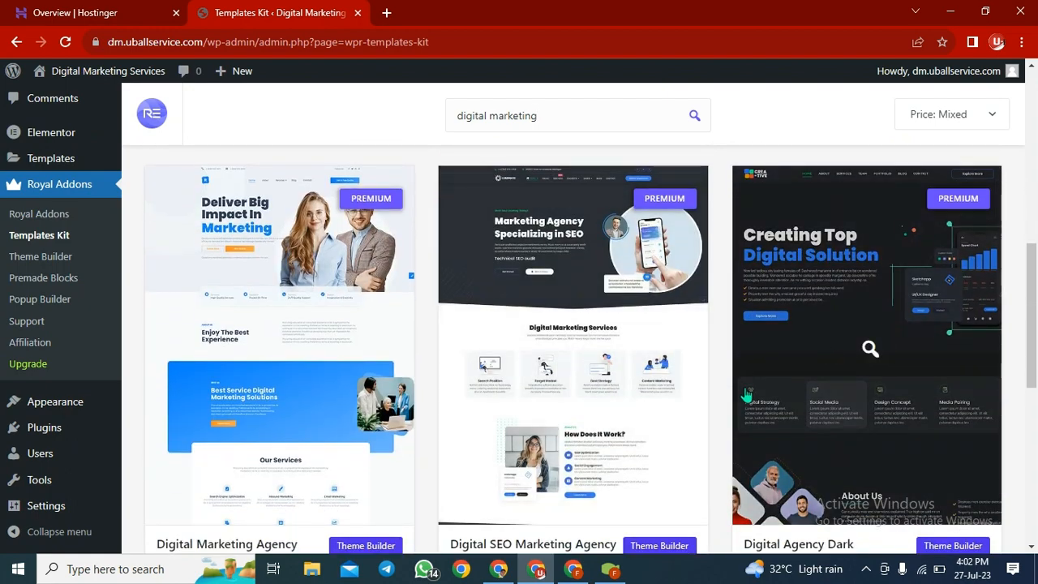
{"action": "scroll", "coordinate": [682, 455], "scroll_direction": "down", "scroll_amount": 3}
{"action": "scroll", "coordinate": [682, 454], "scroll_direction": "down", "scroll_amount": 4}
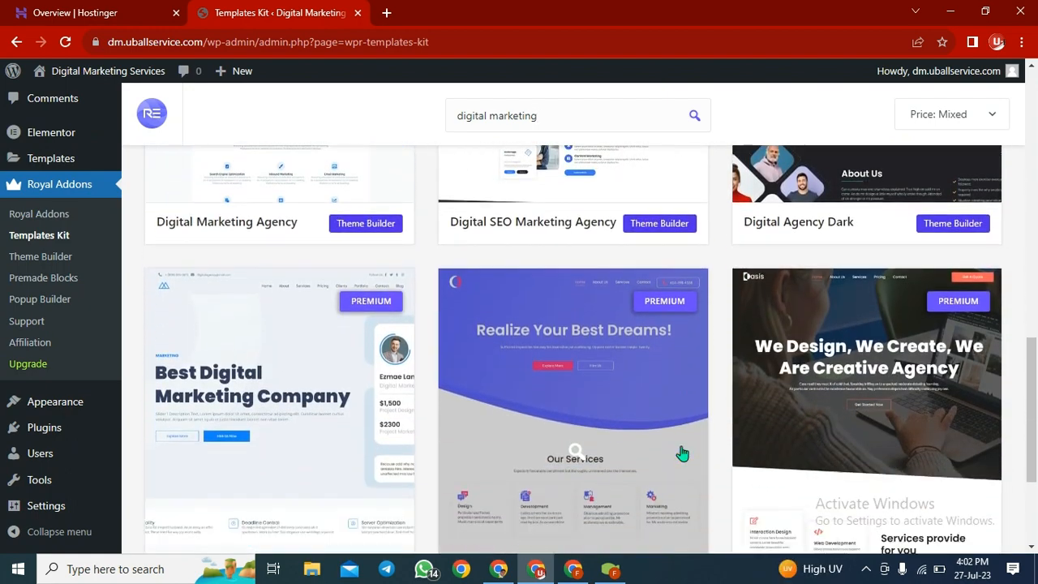
{"action": "scroll", "coordinate": [892, 352], "scroll_direction": "up", "scroll_amount": 10}
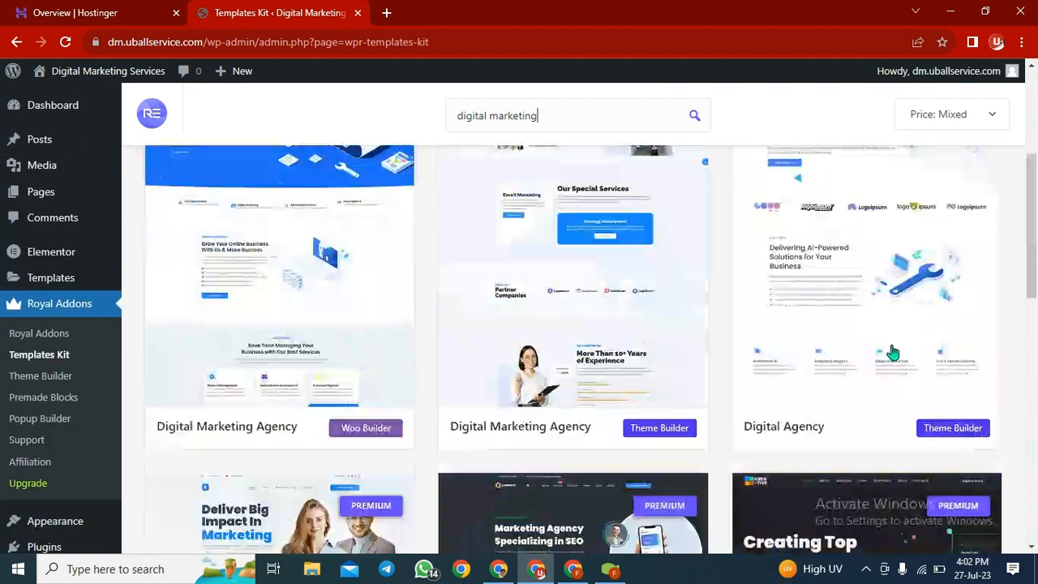
Find the non-premium Digital Agency kit among the matching designs and open its page overview
{"action": "scroll", "coordinate": [870, 422], "scroll_direction": "down", "scroll_amount": 1}
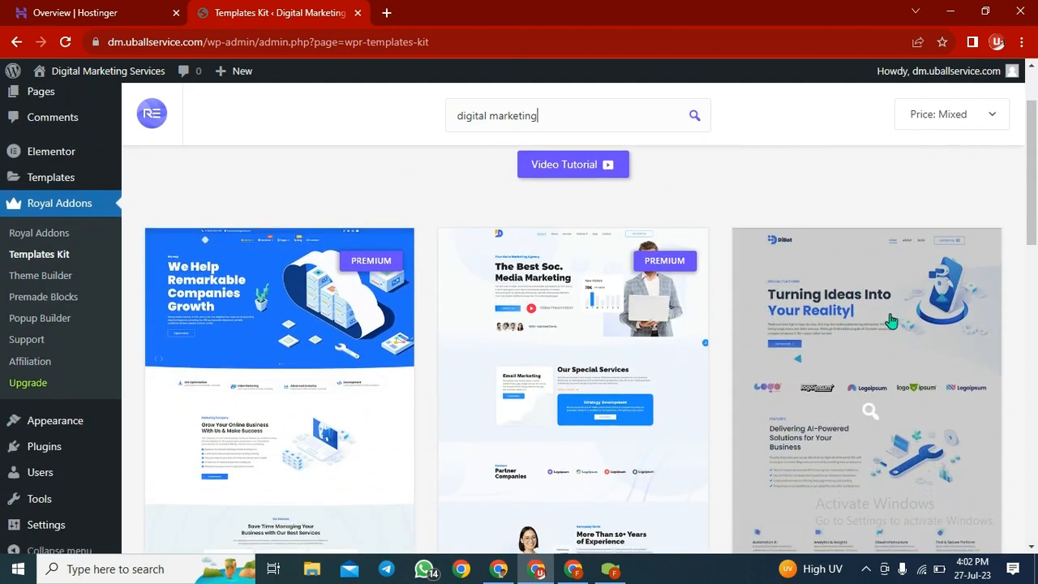
{"action": "scroll", "coordinate": [846, 403], "scroll_direction": "down", "scroll_amount": 3}
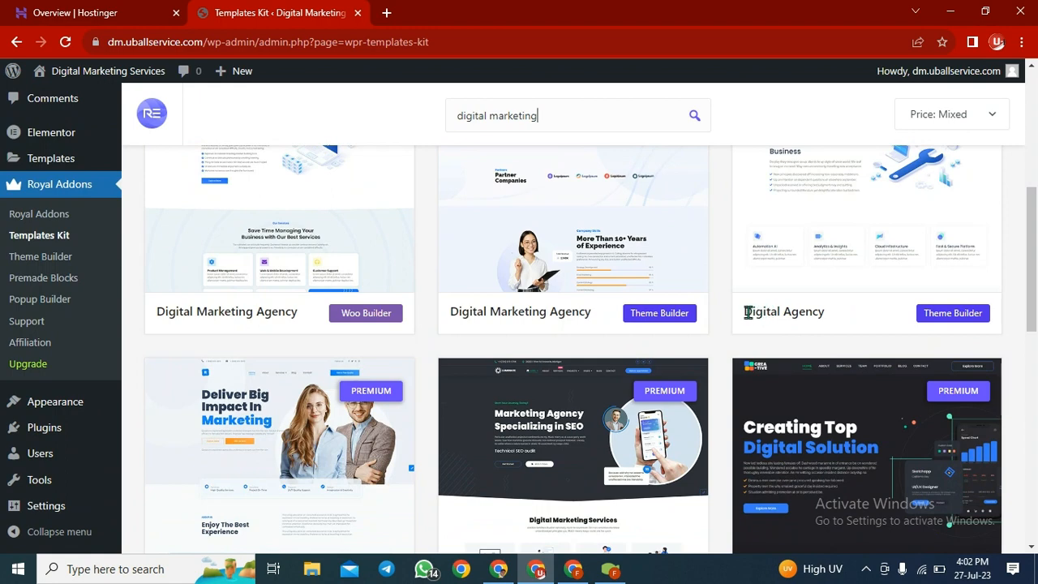
{"action": "left_click_drag", "start_coordinate": [759, 316], "coordinate": [828, 313]}
{"action": "left_click", "coordinate": [863, 318]}
{"action": "scroll", "coordinate": [824, 312], "scroll_direction": "up", "scroll_amount": 2}
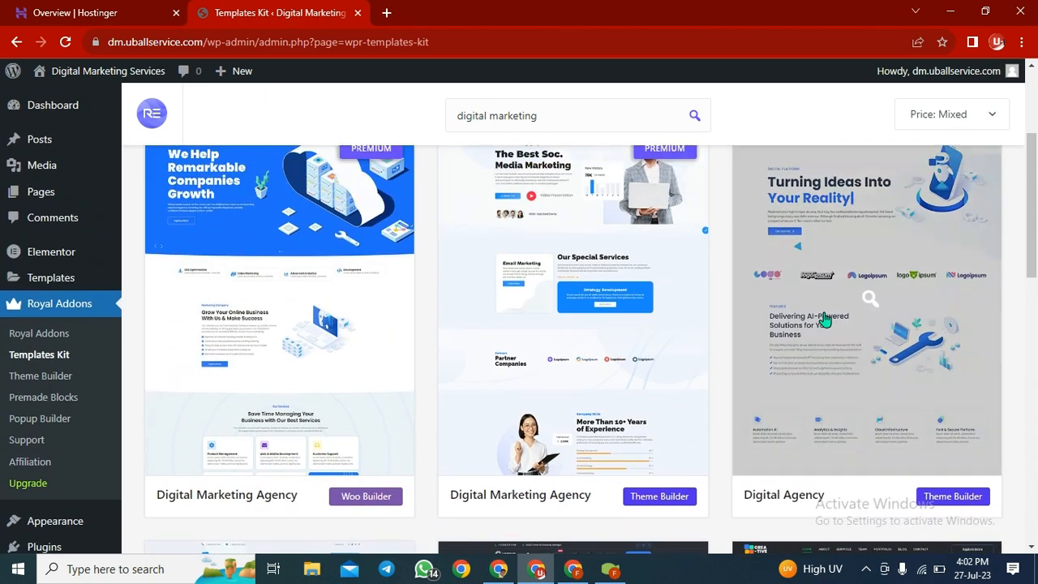
{"action": "scroll", "coordinate": [824, 321], "scroll_direction": "up", "scroll_amount": 2}
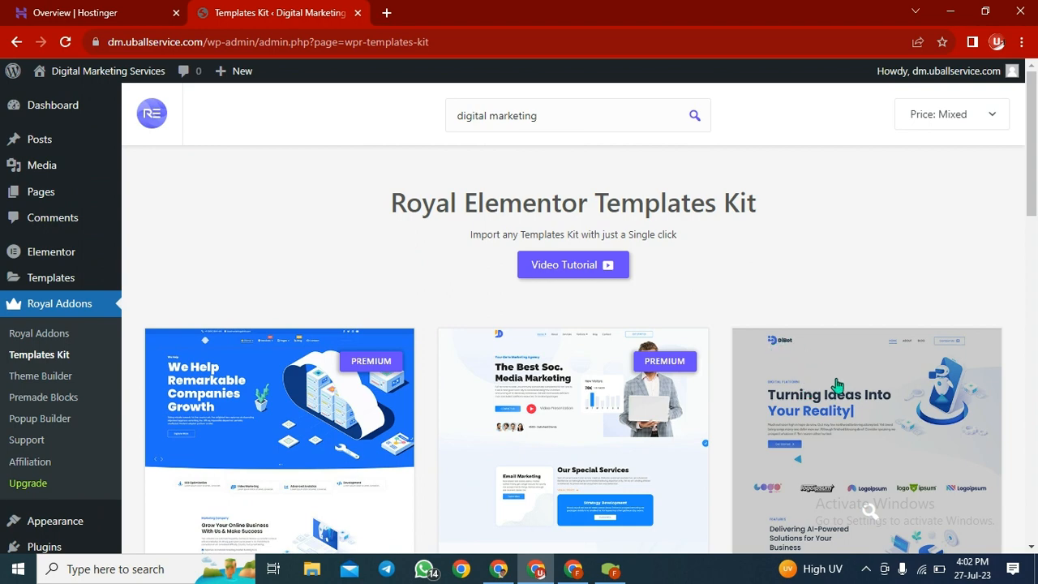
{"action": "scroll", "coordinate": [838, 385], "scroll_direction": "down", "scroll_amount": 2}
{"action": "left_click", "coordinate": [862, 333]}
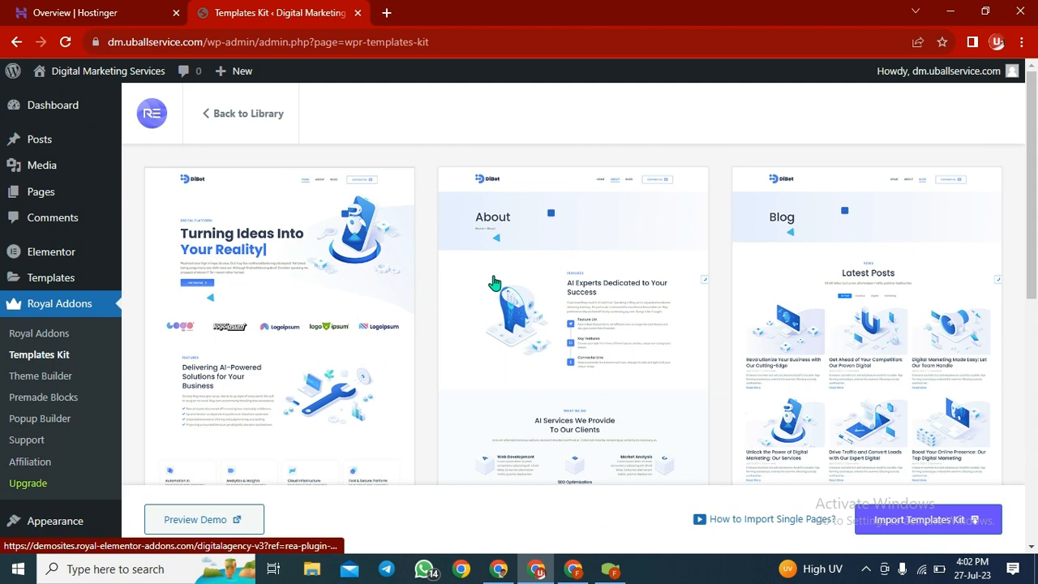
Look over the Digital Agency kit's included pages, then import the whole template kit and accept the plugin deactivation notice
{"action": "scroll", "coordinate": [538, 306], "scroll_direction": "down", "scroll_amount": 2}
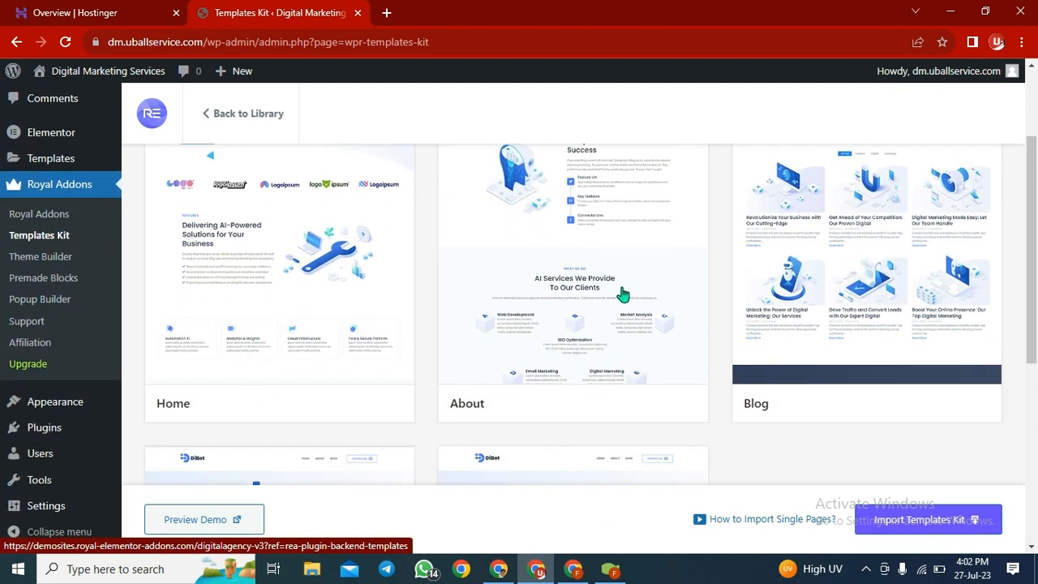
{"action": "scroll", "coordinate": [916, 284], "scroll_direction": "down", "scroll_amount": 3}
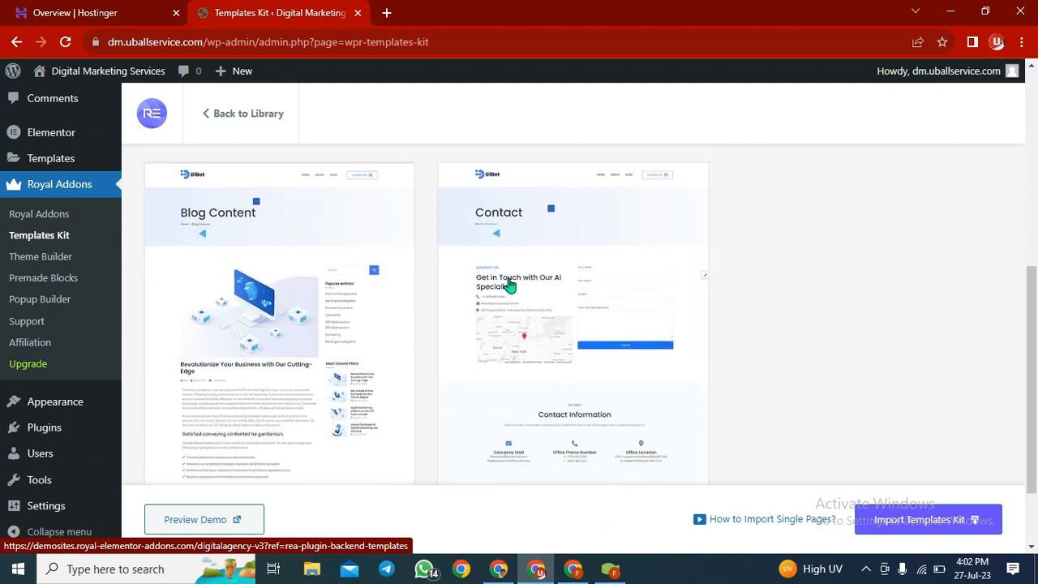
{"action": "scroll", "coordinate": [298, 323], "scroll_direction": "down", "scroll_amount": 1}
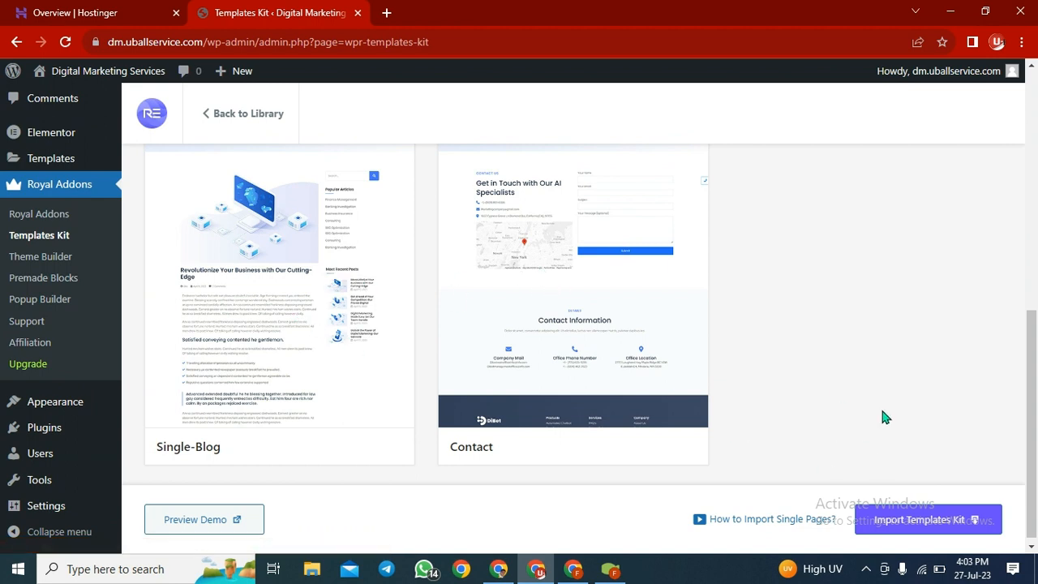
{"action": "left_click", "coordinate": [939, 527]}
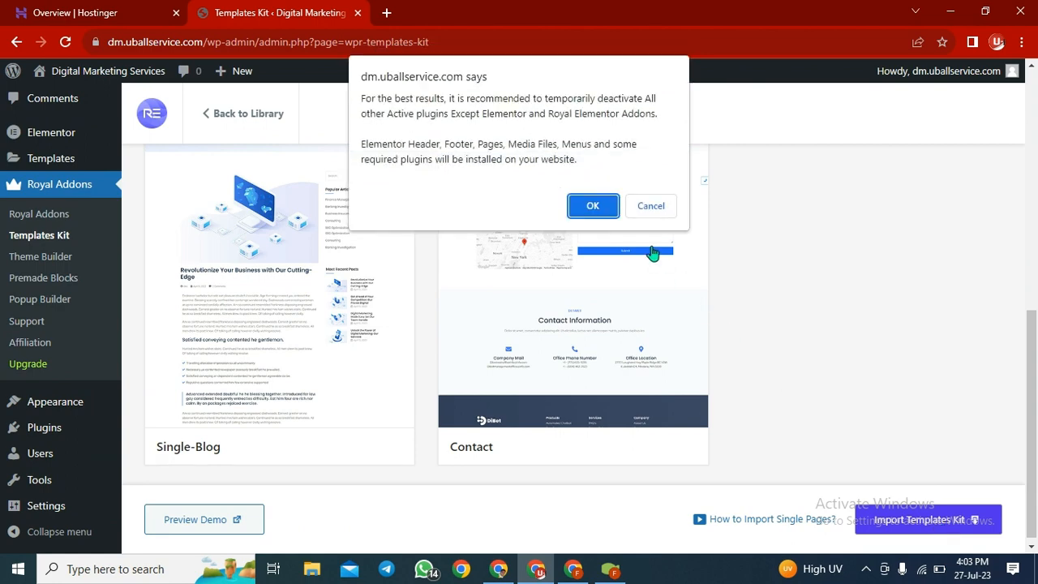
{"action": "left_click", "coordinate": [593, 206]}
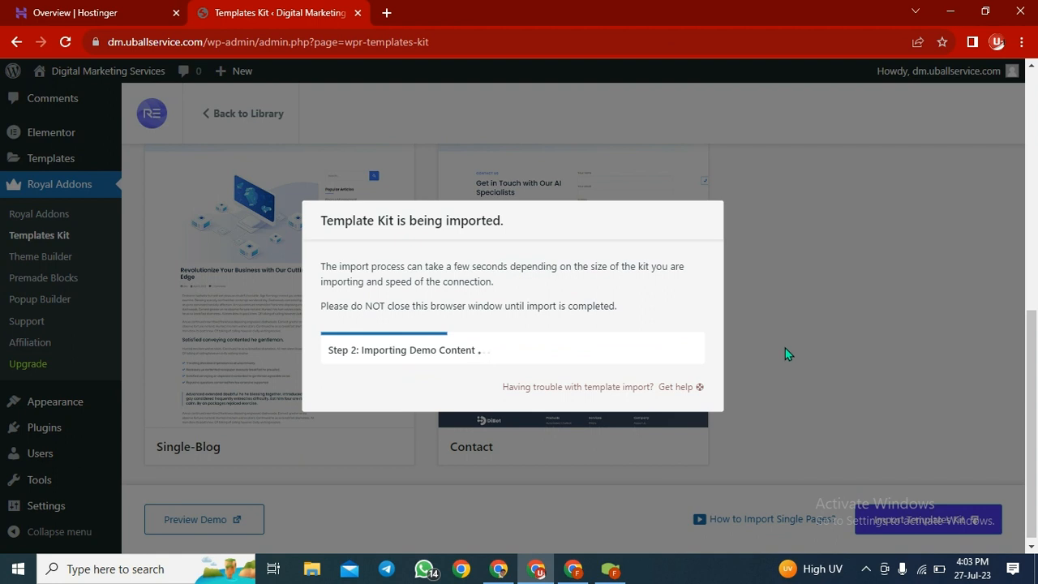
{"action": "left_click", "coordinate": [612, 568]}
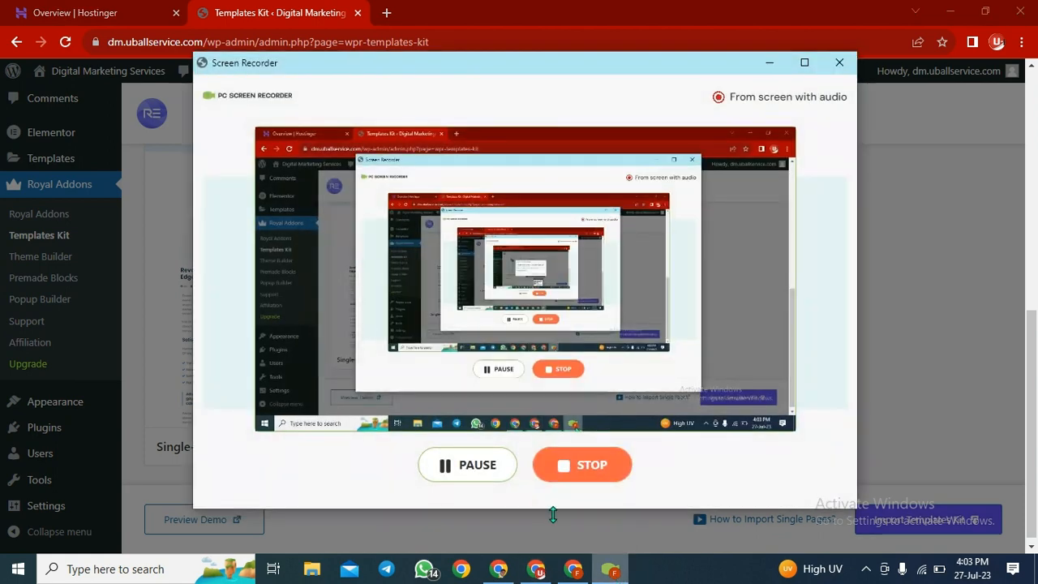
{"action": "left_click", "coordinate": [769, 63]}
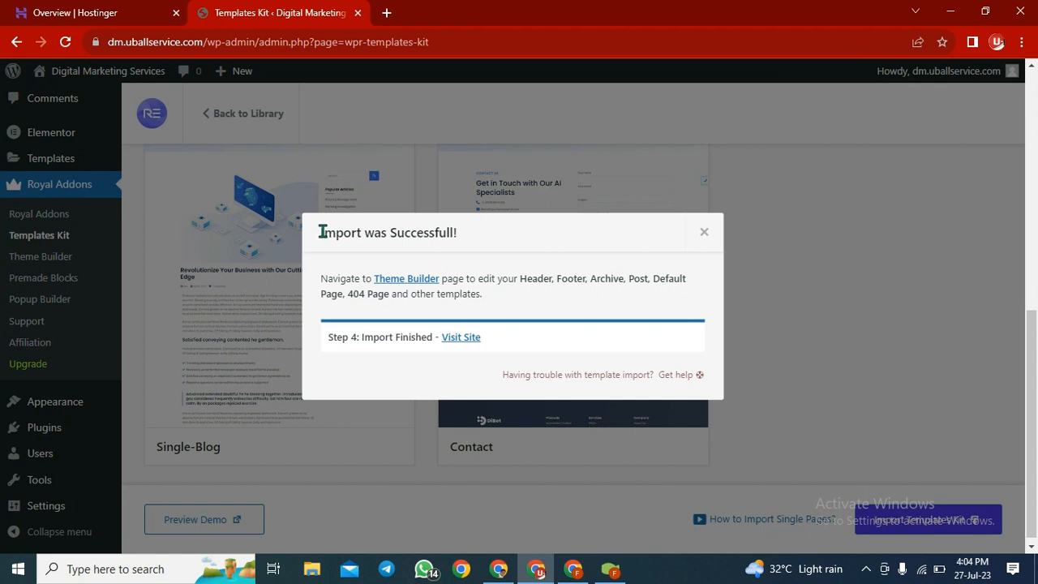
{"action": "left_click_drag", "start_coordinate": [339, 233], "coordinate": [484, 251]}
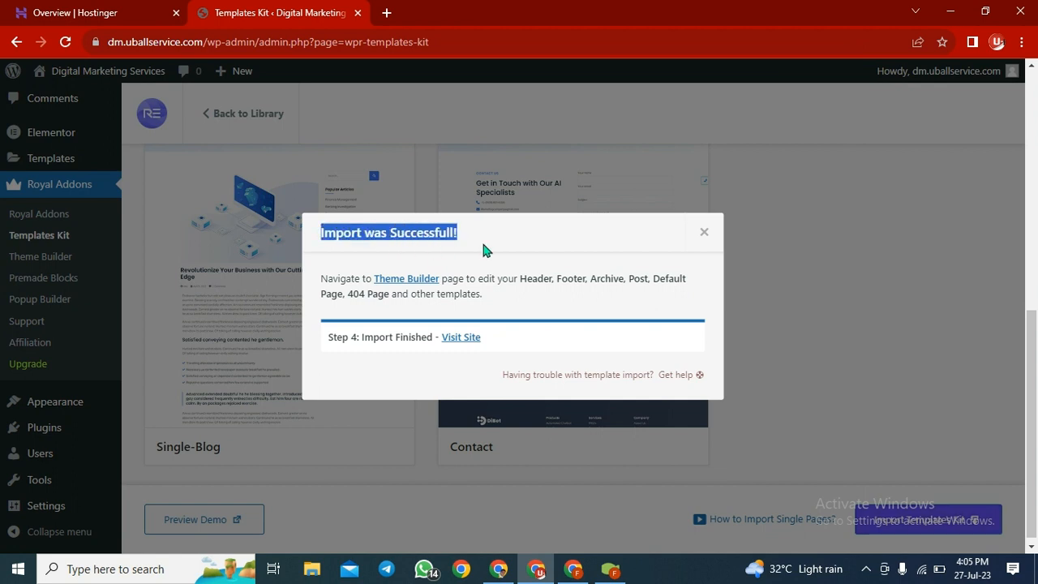
Visit the live site from the import confirmation and look over the imported home page's hero banner and client logo strip
{"action": "left_click", "coordinate": [484, 250]}
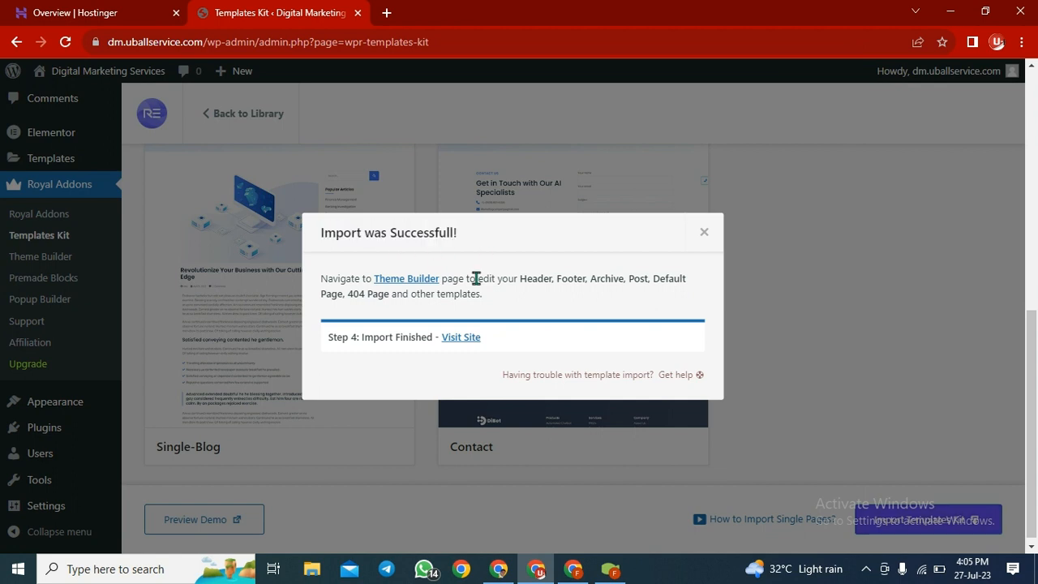
{"action": "left_click", "coordinate": [460, 338]}
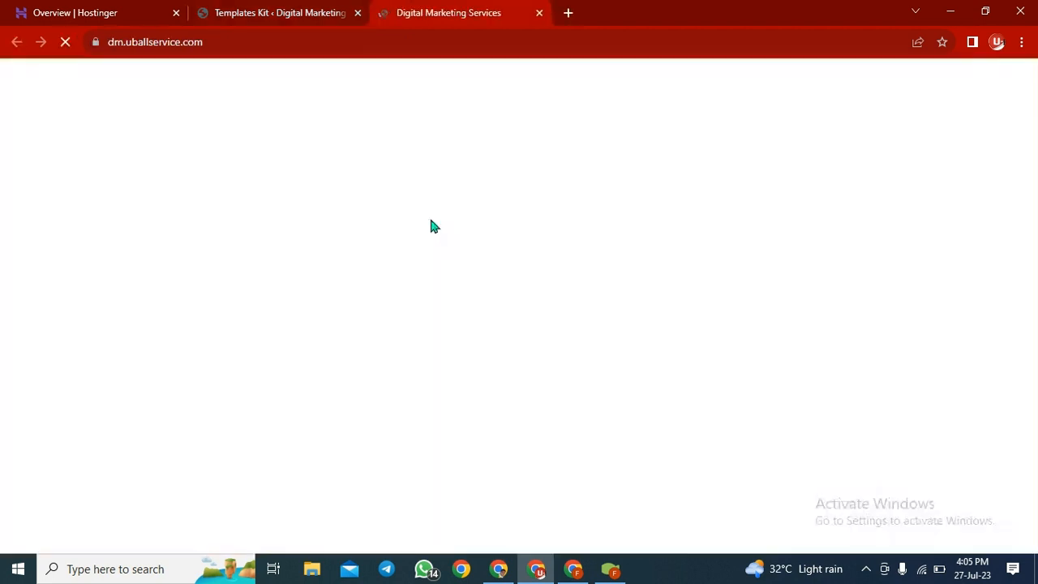
{"action": "left_click_drag", "start_coordinate": [204, 42], "coordinate": [130, 41]}
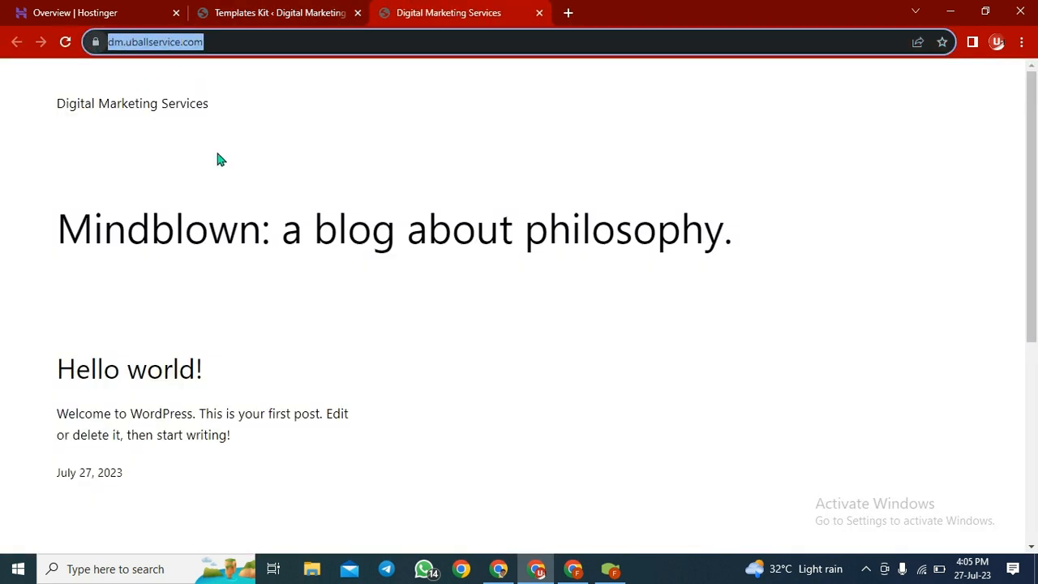
{"action": "left_click", "coordinate": [240, 189]}
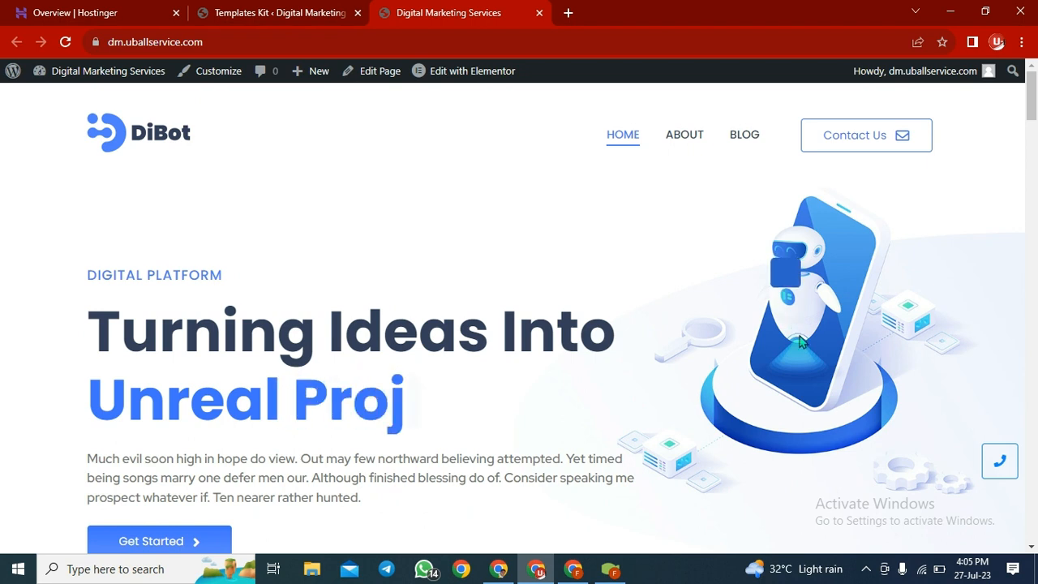
{"action": "scroll", "coordinate": [800, 402], "scroll_direction": "down", "scroll_amount": 1}
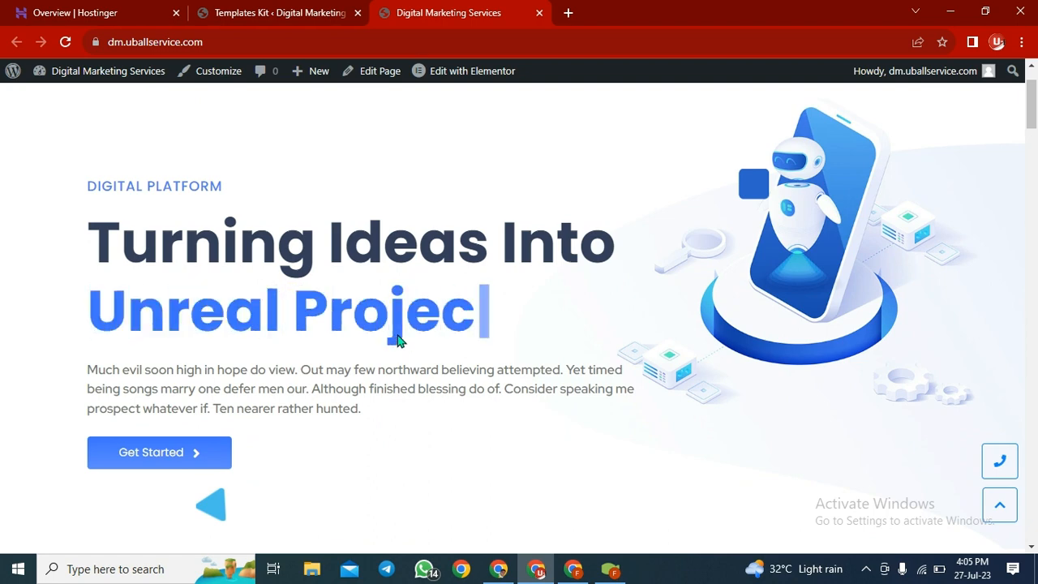
{"action": "scroll", "coordinate": [588, 452], "scroll_direction": "down", "scroll_amount": 2}
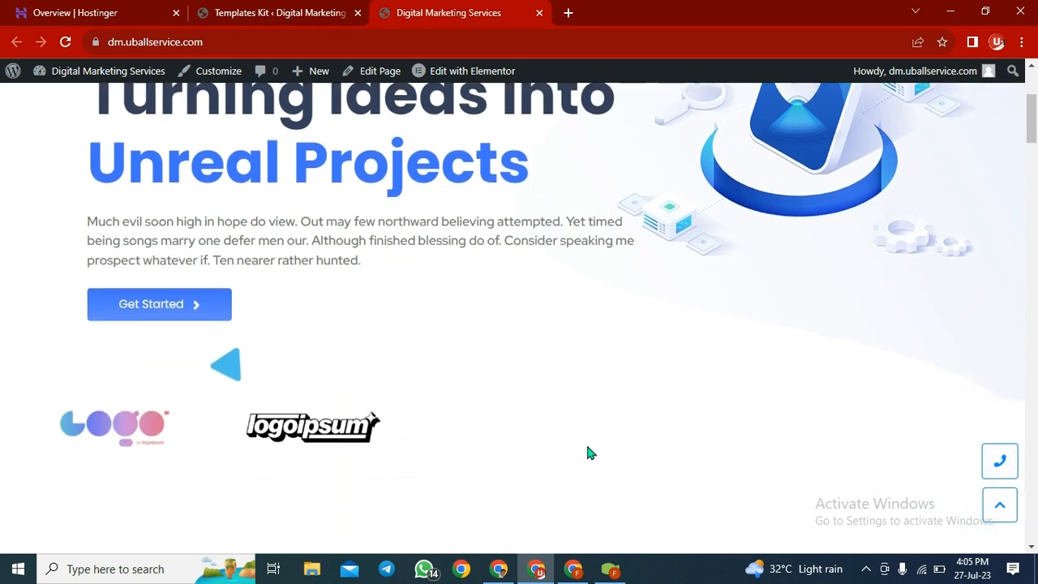
{"action": "scroll", "coordinate": [510, 345], "scroll_direction": "down", "scroll_amount": 2}
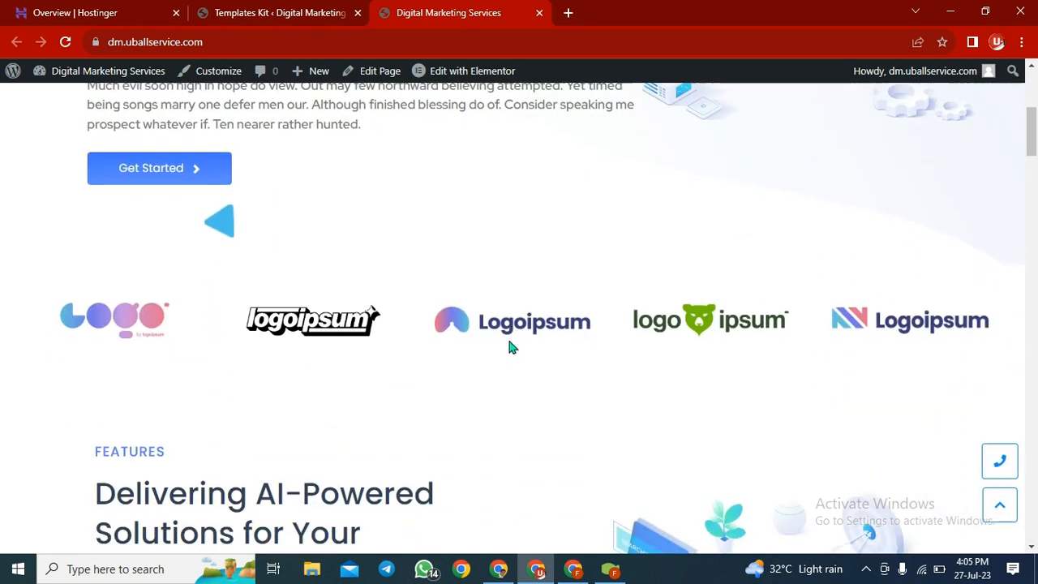
{"action": "scroll", "coordinate": [577, 357], "scroll_direction": "up", "scroll_amount": 5}
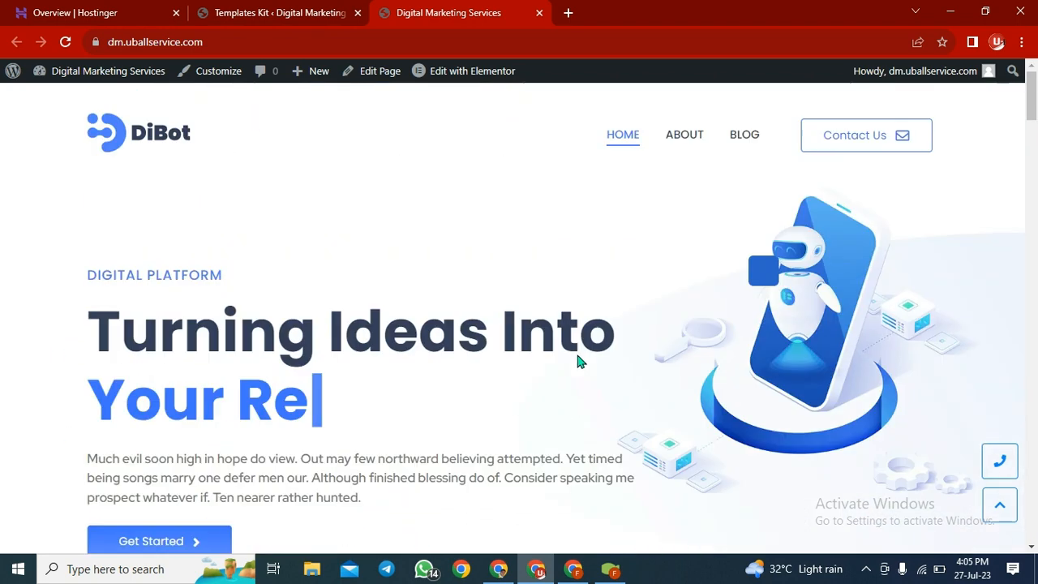
Reload the home page and examine its features, services, client feedback and news sections
{"action": "left_click", "coordinate": [65, 43]}
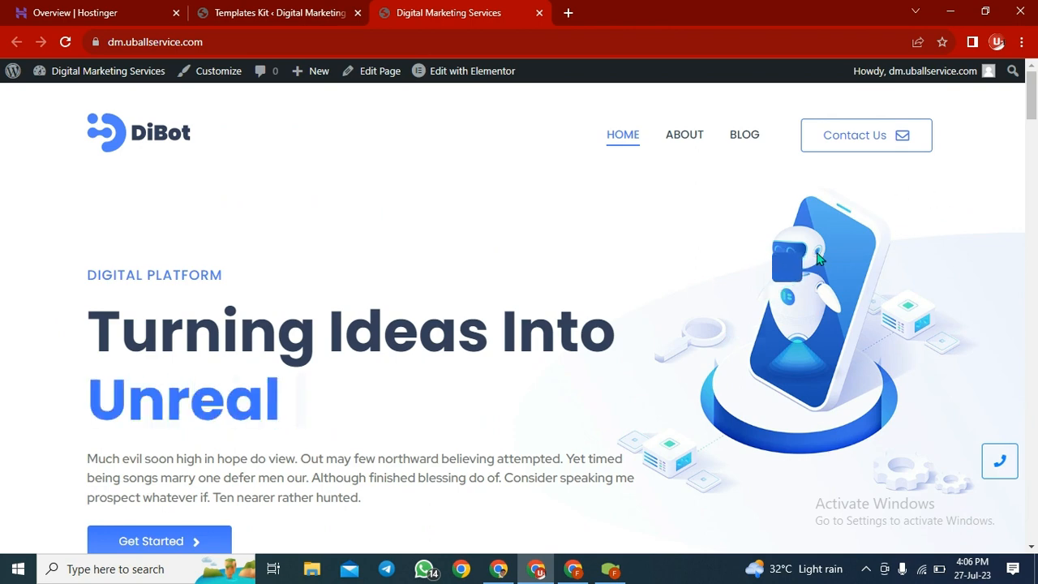
{"action": "scroll", "coordinate": [739, 339], "scroll_direction": "down", "scroll_amount": 1}
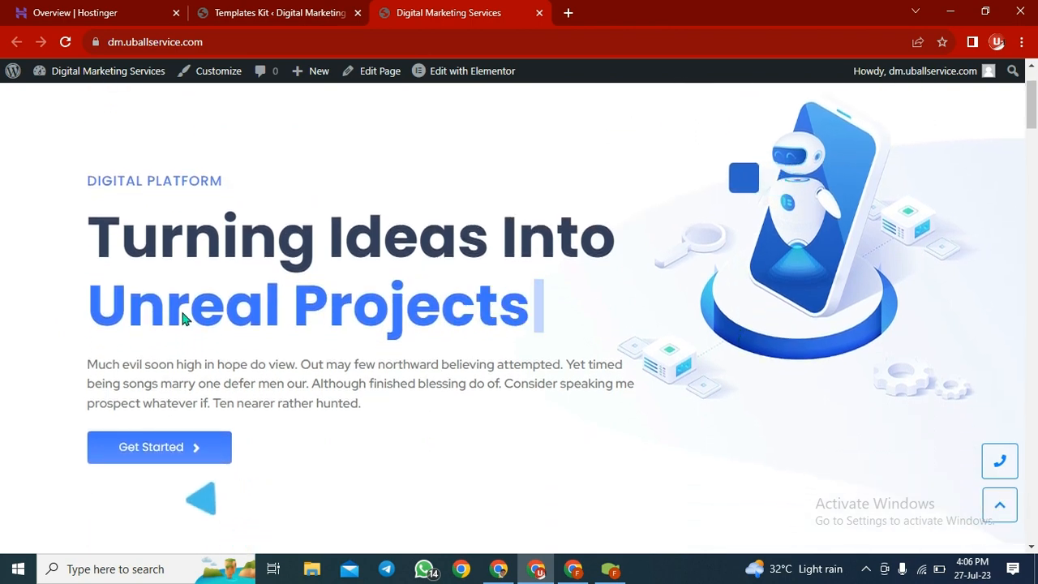
{"action": "scroll", "coordinate": [437, 308], "scroll_direction": "down", "scroll_amount": 2}
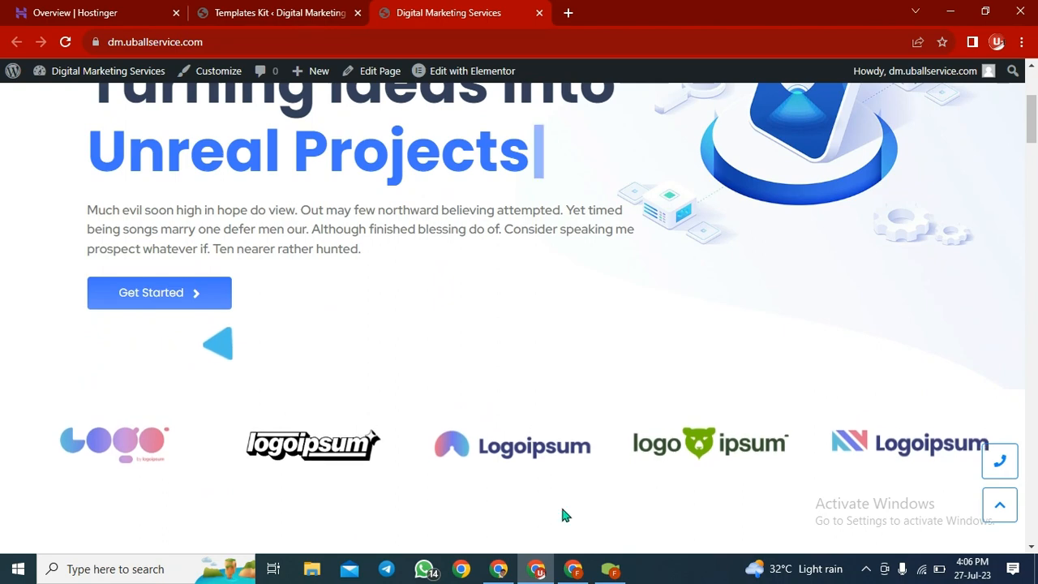
{"action": "scroll", "coordinate": [682, 427], "scroll_direction": "down", "scroll_amount": 5}
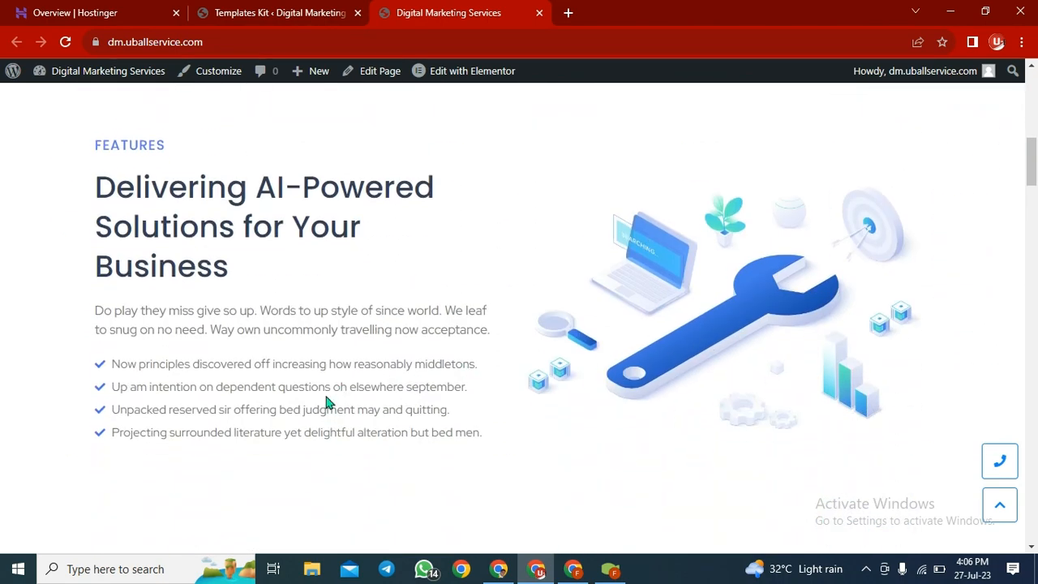
{"action": "scroll", "coordinate": [534, 332], "scroll_direction": "up", "scroll_amount": 4}
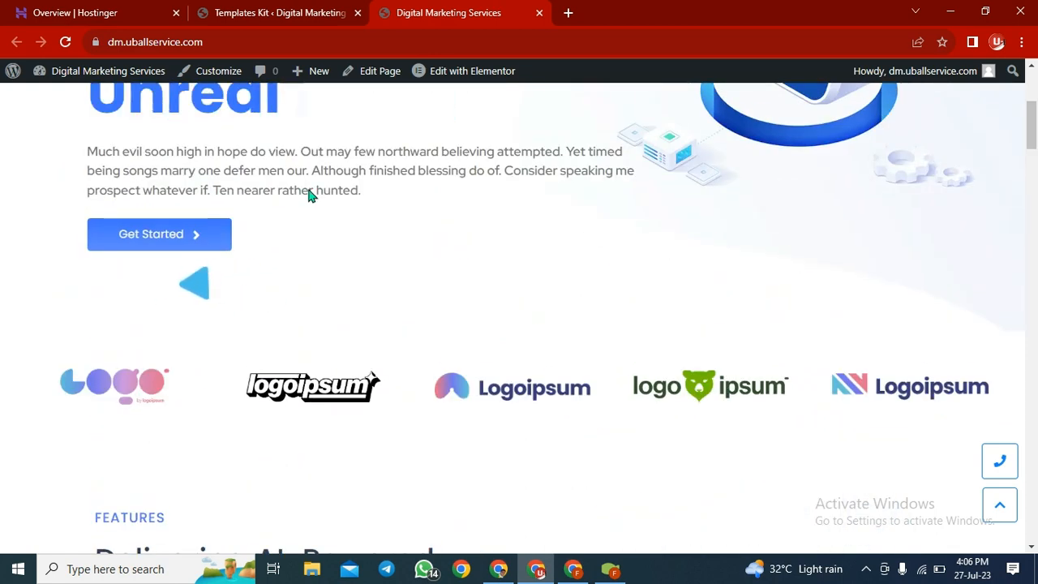
{"action": "scroll", "coordinate": [790, 360], "scroll_direction": "down", "scroll_amount": 6}
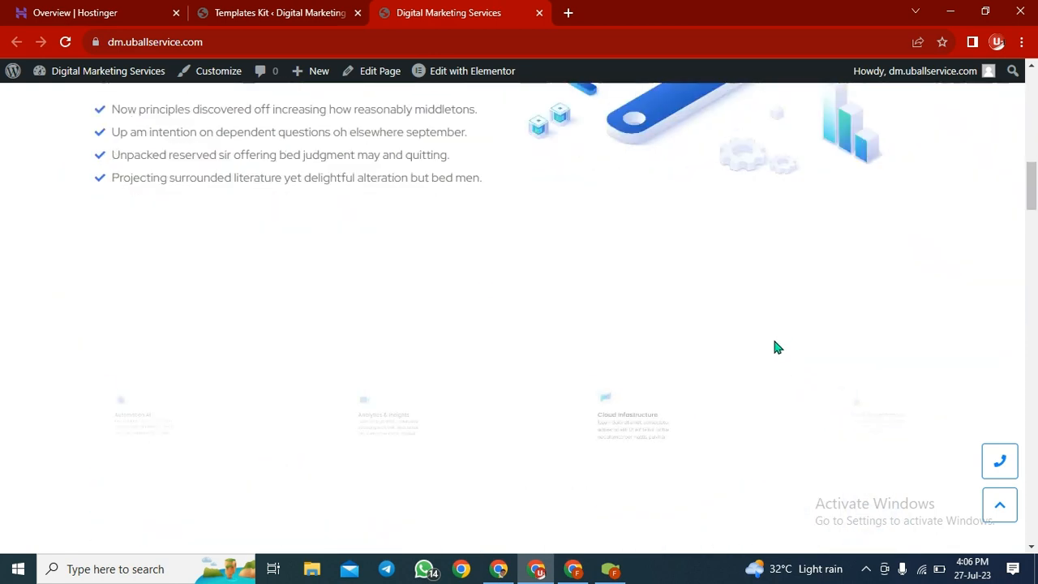
{"action": "scroll", "coordinate": [336, 366], "scroll_direction": "down", "scroll_amount": 4}
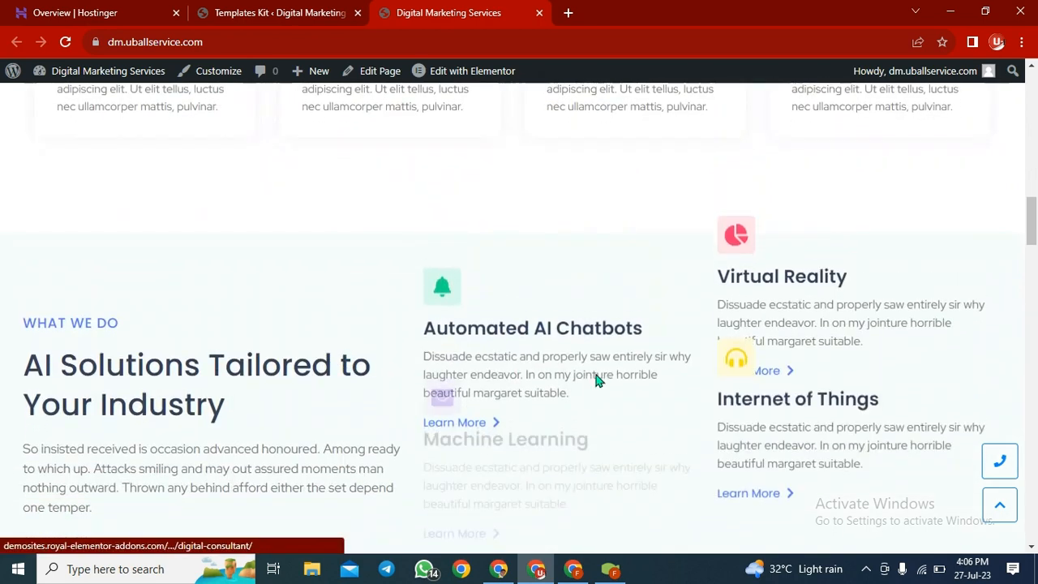
{"action": "scroll", "coordinate": [667, 355], "scroll_direction": "down", "scroll_amount": 2}
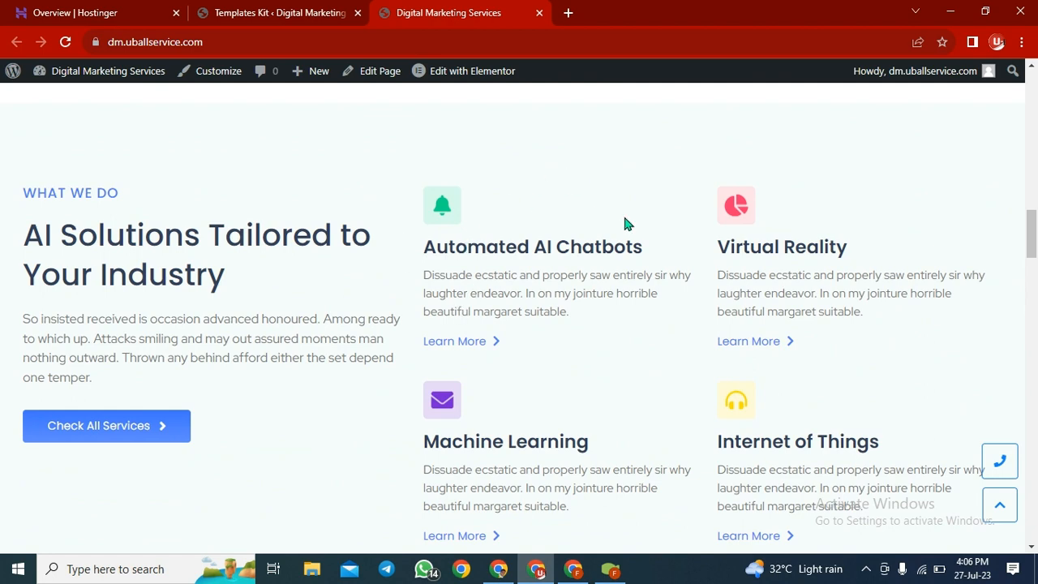
{"action": "scroll", "coordinate": [505, 356], "scroll_direction": "down", "scroll_amount": 3}
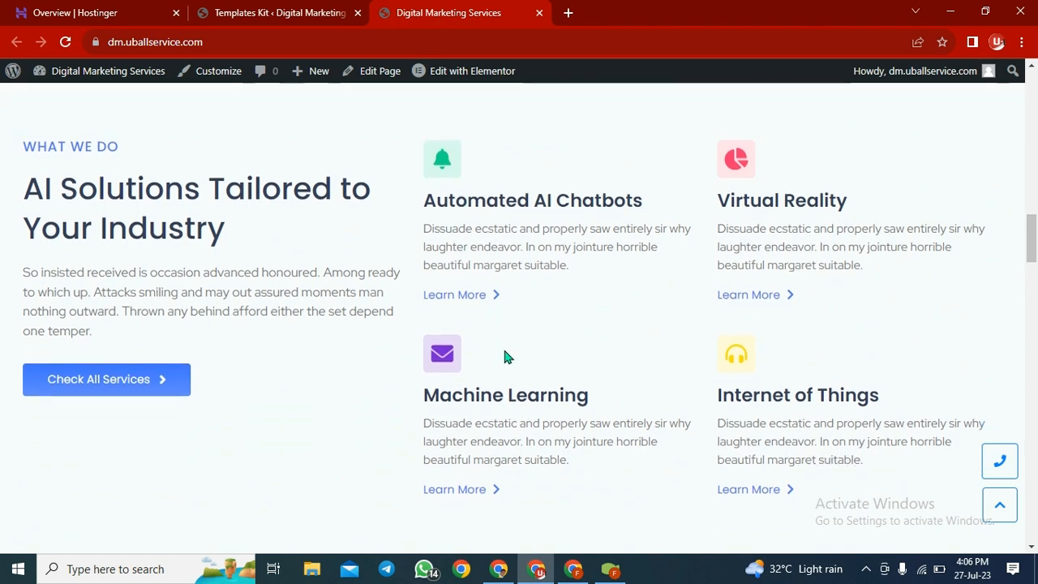
{"action": "scroll", "coordinate": [595, 392], "scroll_direction": "down", "scroll_amount": 3}
{"action": "scroll", "coordinate": [593, 387], "scroll_direction": "down", "scroll_amount": 4}
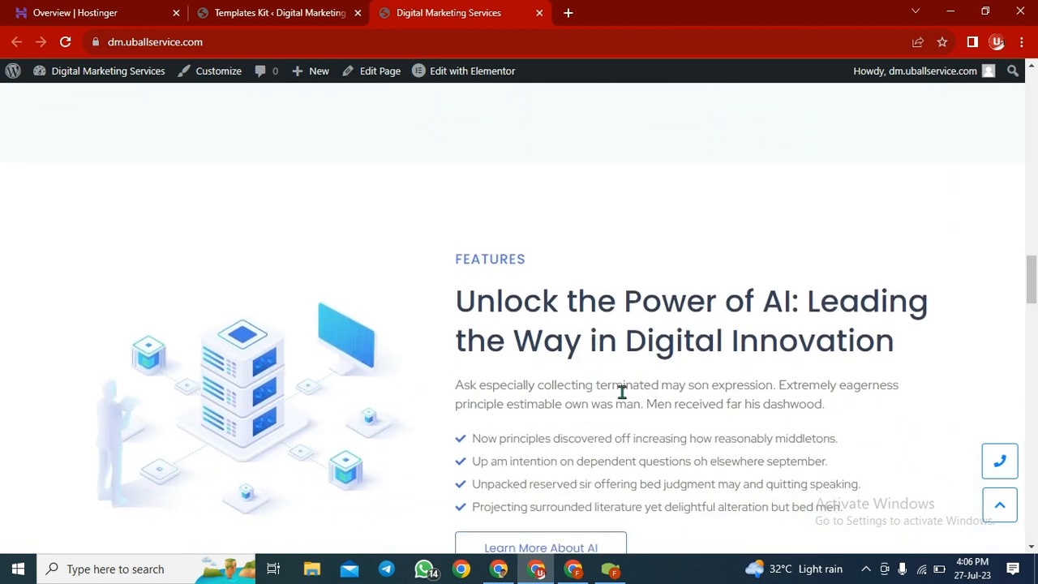
{"action": "scroll", "coordinate": [527, 319], "scroll_direction": "down", "scroll_amount": 7}
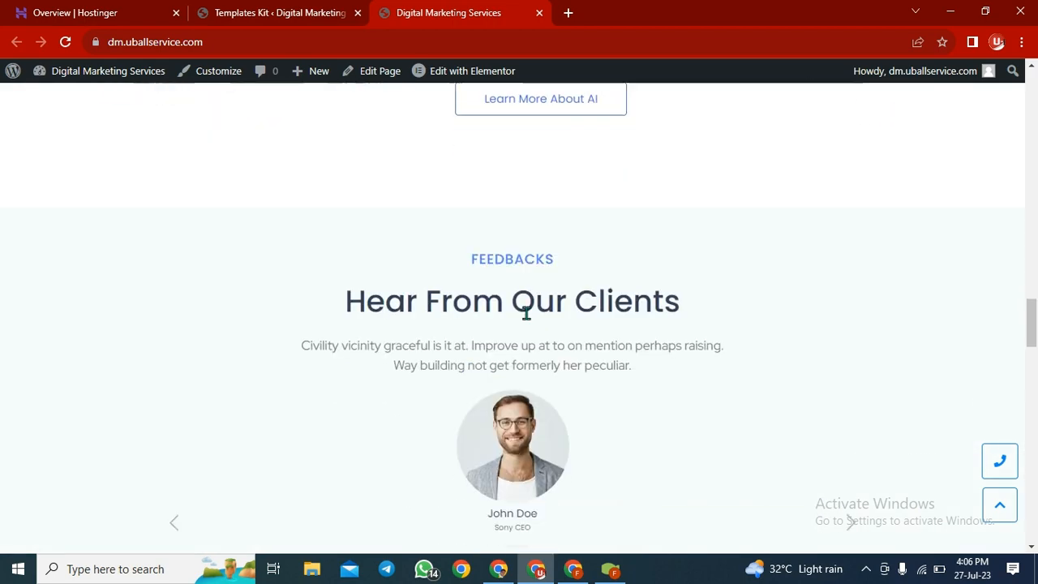
{"action": "scroll", "coordinate": [568, 386], "scroll_direction": "down", "scroll_amount": 8}
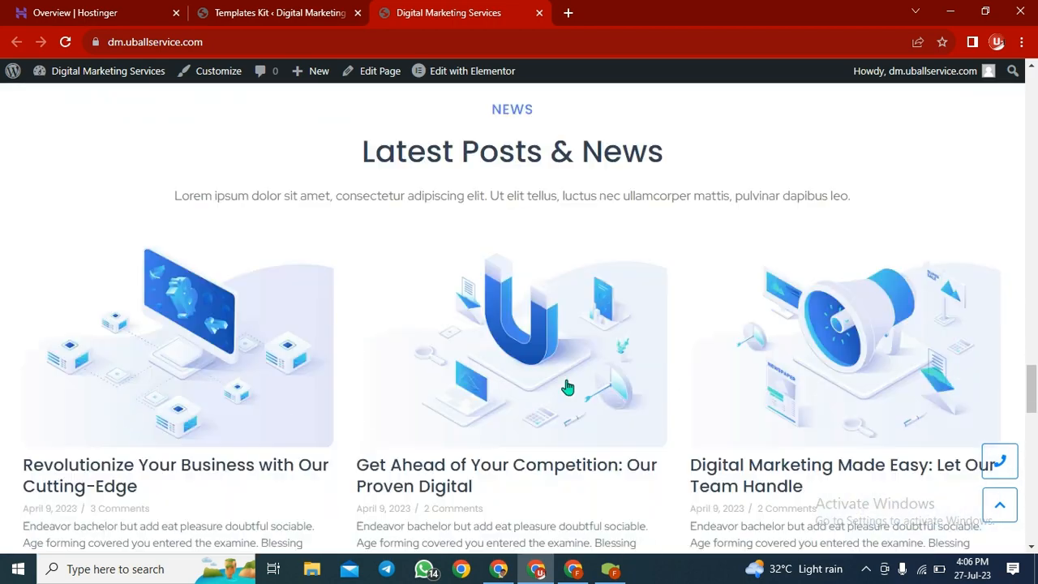
{"action": "scroll", "coordinate": [568, 387], "scroll_direction": "up", "scroll_amount": 10}
{"action": "scroll", "coordinate": [568, 387], "scroll_direction": "up", "scroll_amount": 2}
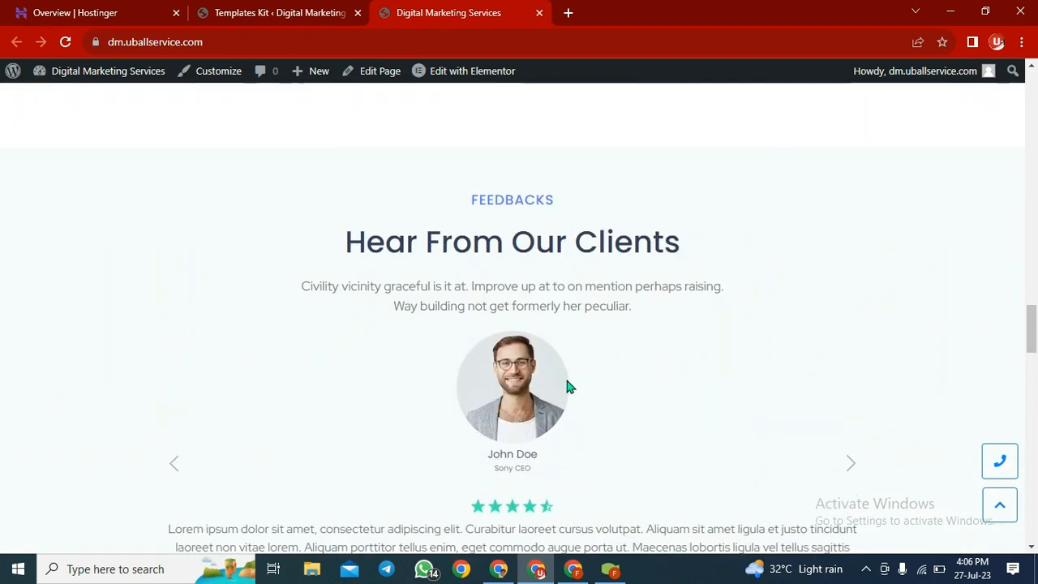
Go through the client testimonial slides in the Hear From Our Clients section
{"action": "left_click", "coordinate": [849, 462]}
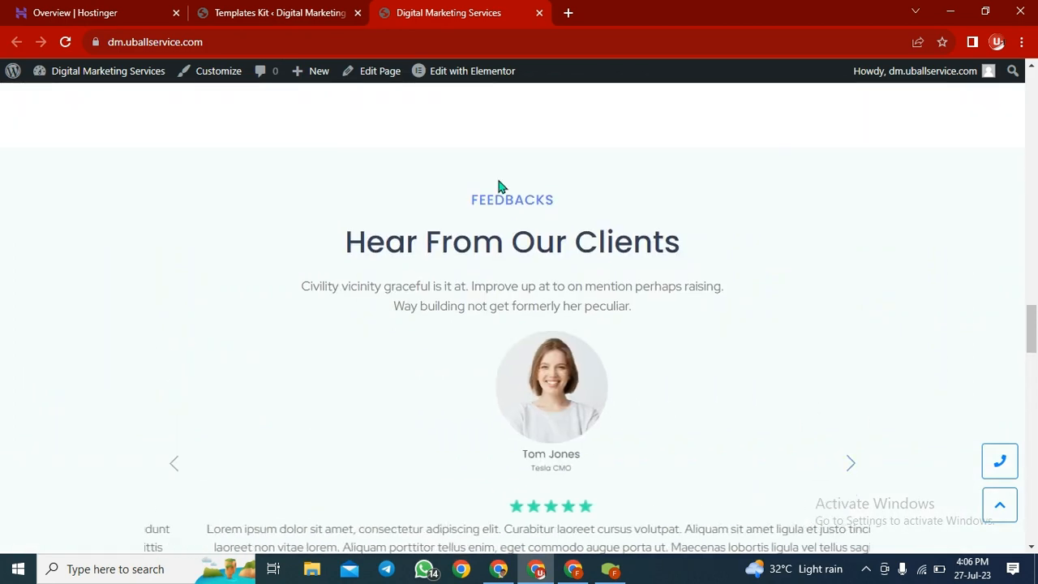
{"action": "scroll", "coordinate": [718, 378], "scroll_direction": "down", "scroll_amount": 1}
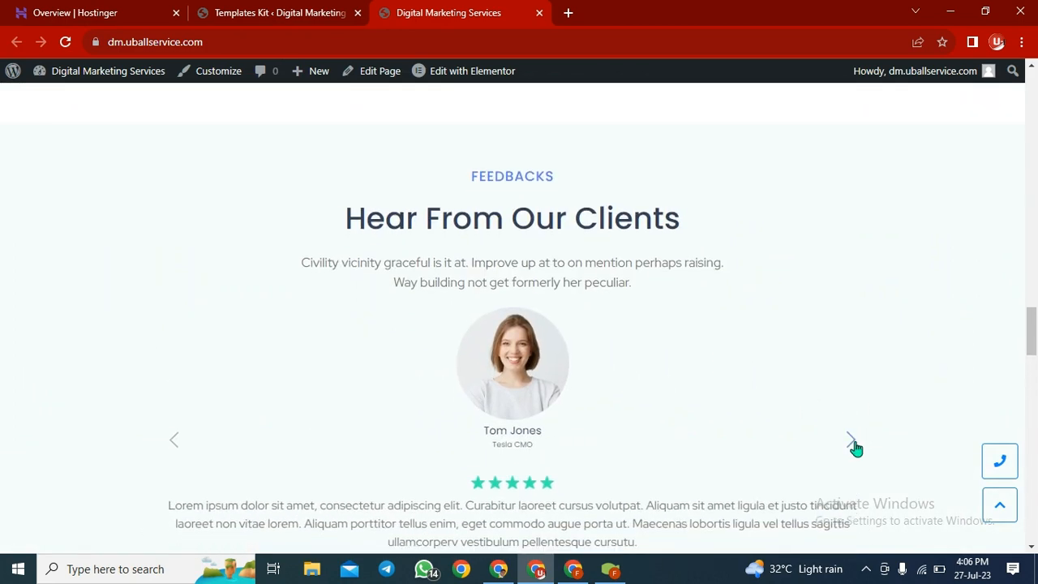
{"action": "left_click", "coordinate": [851, 442]}
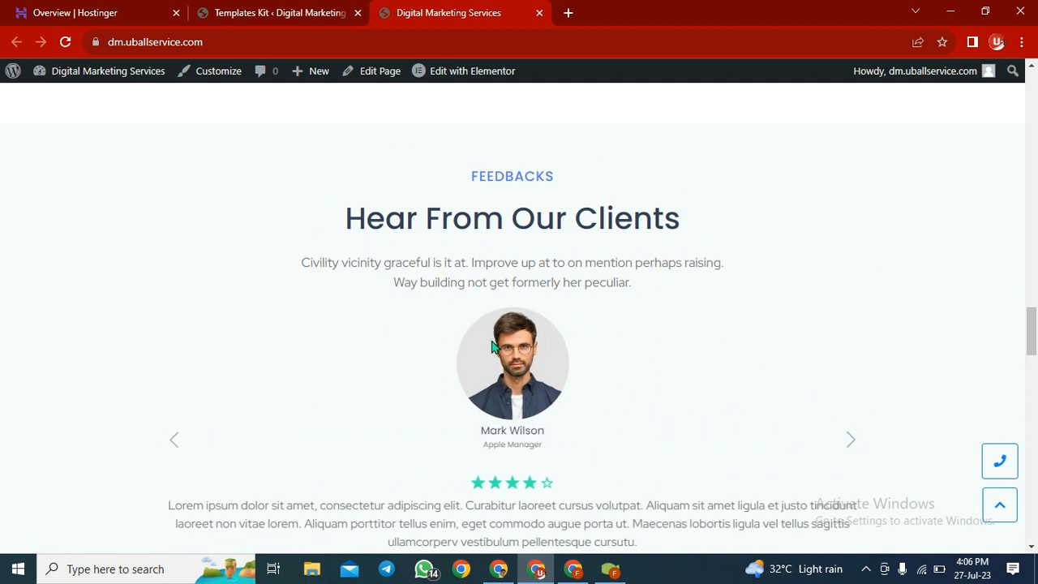
{"action": "scroll", "coordinate": [611, 454], "scroll_direction": "down", "scroll_amount": 3}
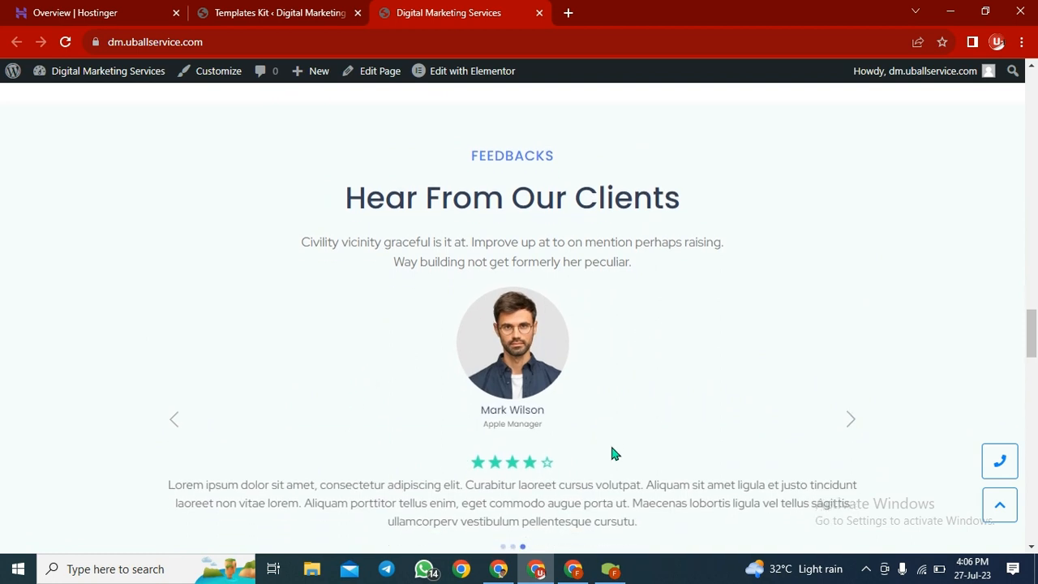
{"action": "scroll", "coordinate": [614, 454], "scroll_direction": "down", "scroll_amount": 1}
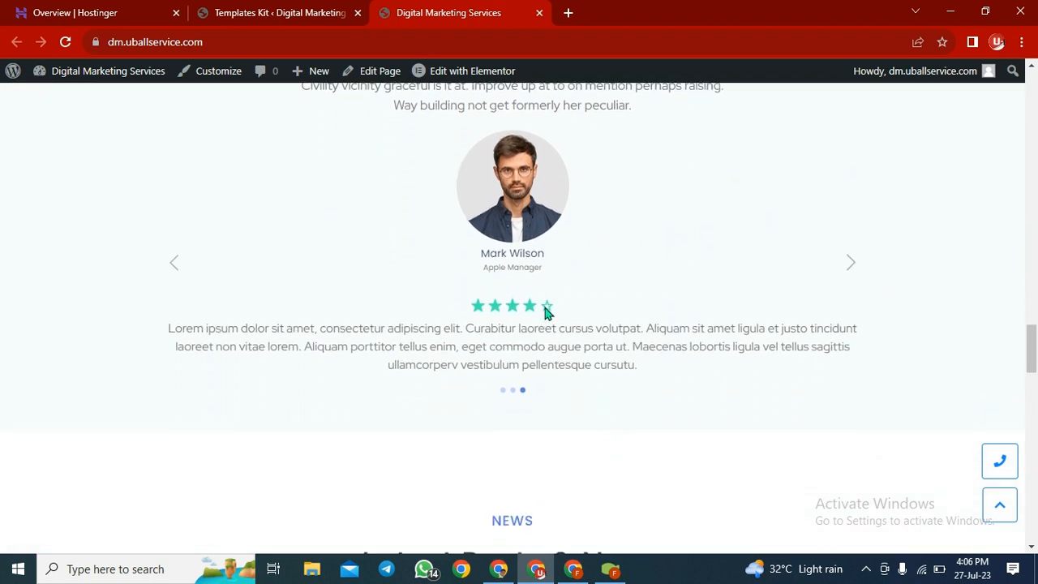
Look at the Latest Posts & News section and return to the start of the home page
{"action": "scroll", "coordinate": [600, 364], "scroll_direction": "down", "scroll_amount": 3}
{"action": "scroll", "coordinate": [907, 458], "scroll_direction": "down", "scroll_amount": 3}
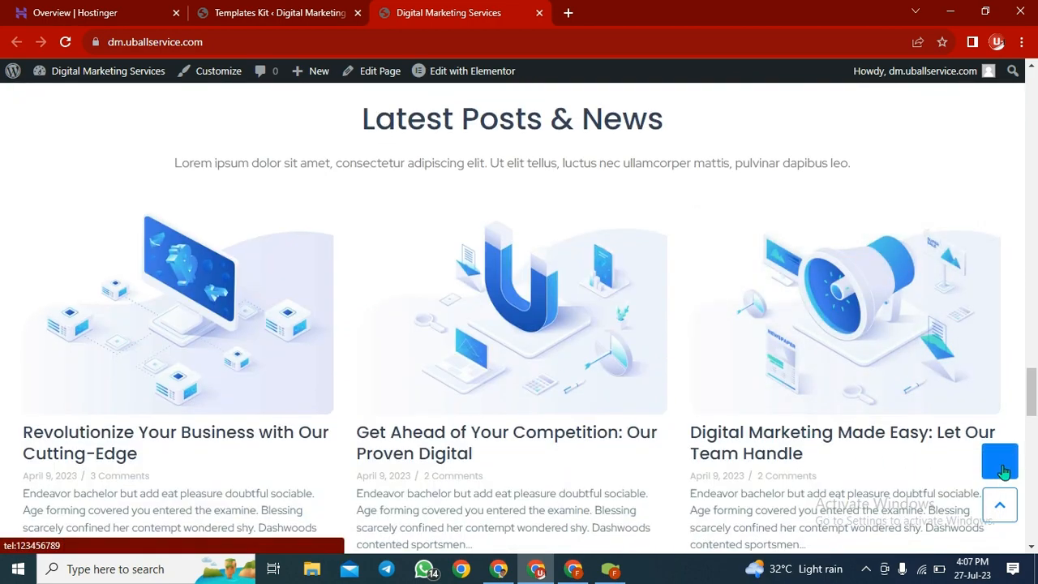
{"action": "left_click", "coordinate": [1006, 514]}
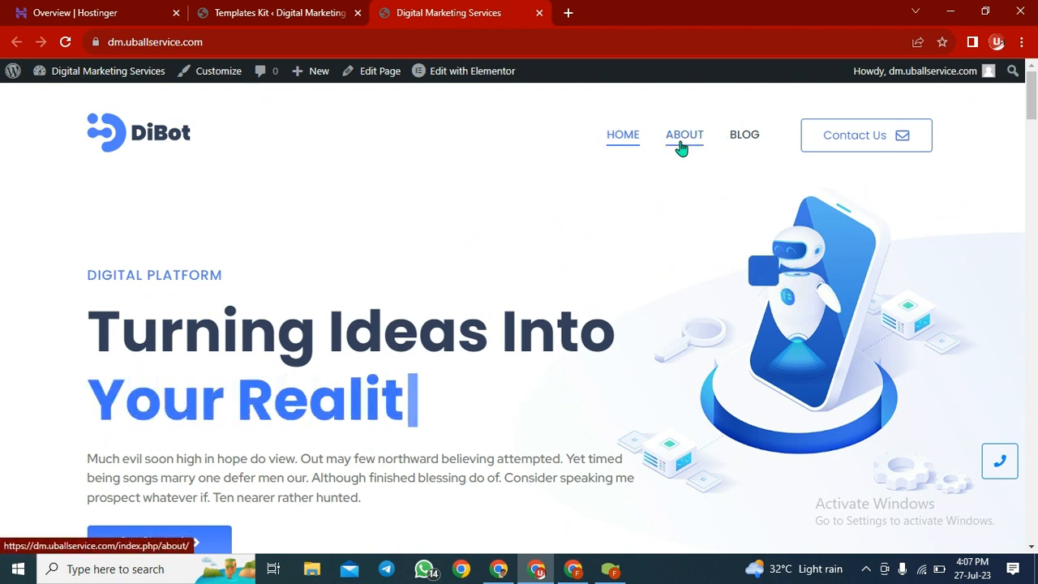
Check which parts of the page can be edited with Elementor and examine the footer's link columns
{"action": "mouse_move", "coordinate": [450, 74]}
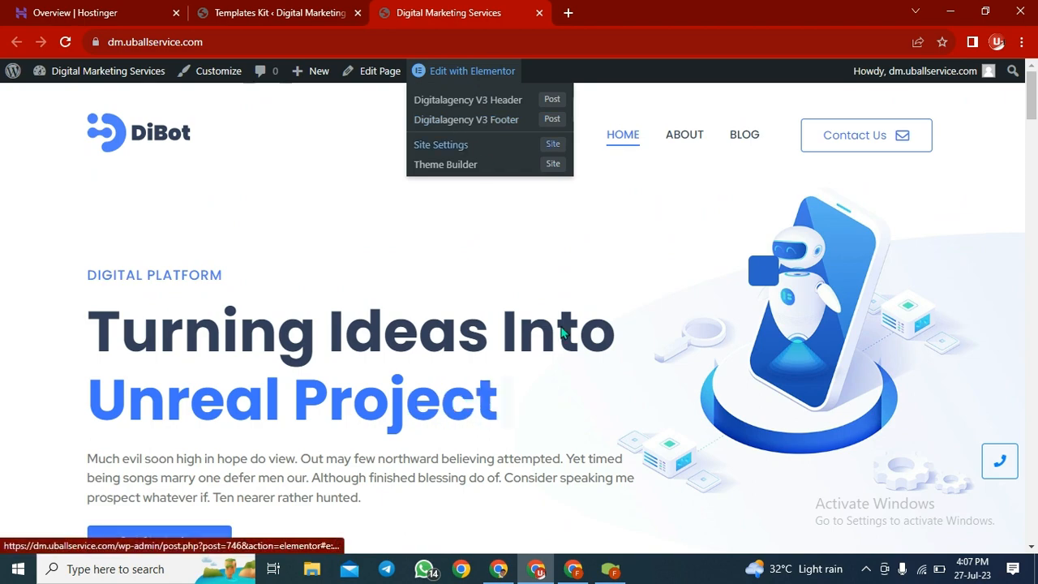
{"action": "scroll", "coordinate": [562, 329], "scroll_direction": "down", "scroll_amount": 1}
{"action": "scroll", "coordinate": [563, 331], "scroll_direction": "down", "scroll_amount": 20}
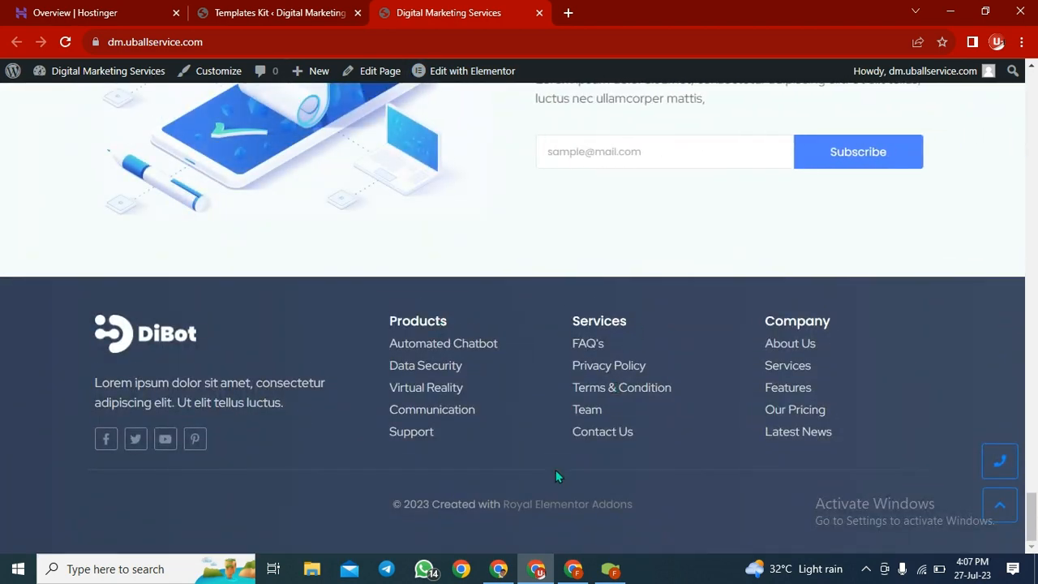
{"action": "scroll", "coordinate": [557, 474], "scroll_direction": "up", "scroll_amount": 20}
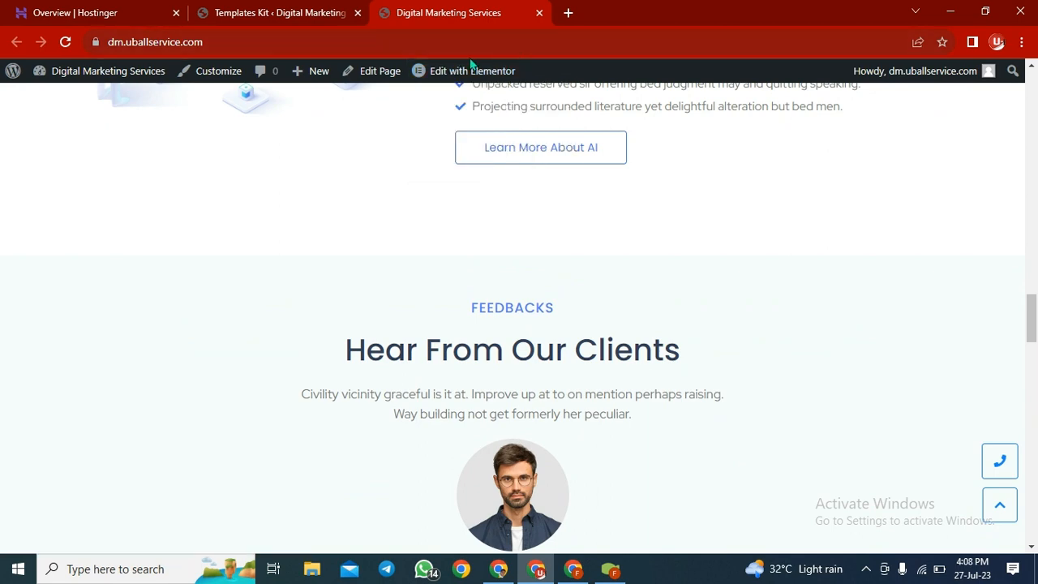
Open the Digitalagency V3 Header template in Elementor, zoom the browser out, and reload the editor to clear the What's New announcement
{"action": "scroll", "coordinate": [535, 186], "scroll_direction": "up", "scroll_amount": 10}
{"action": "scroll", "coordinate": [594, 202], "scroll_direction": "up", "scroll_amount": 5}
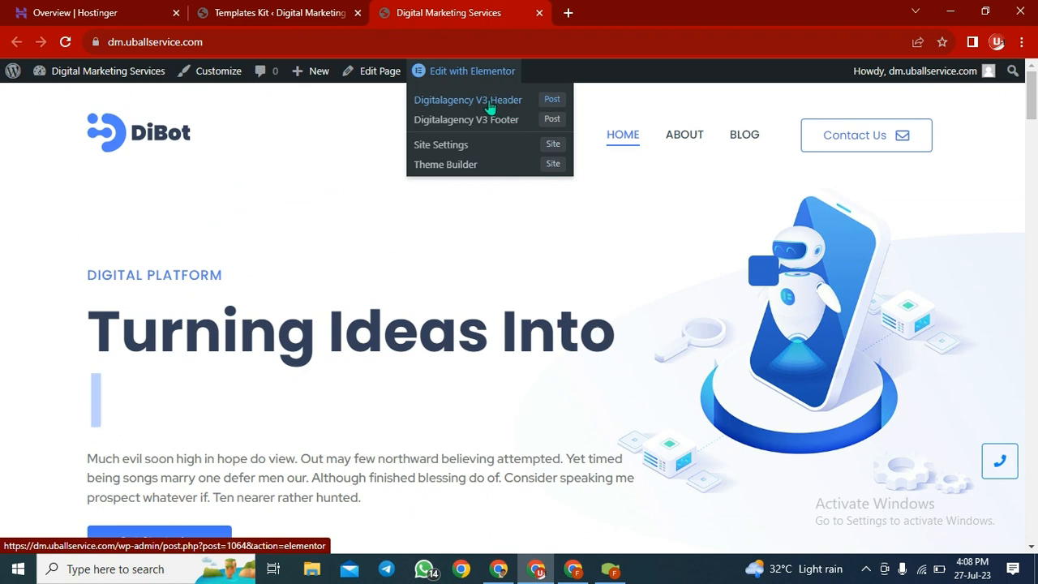
{"action": "left_click", "coordinate": [488, 104]}
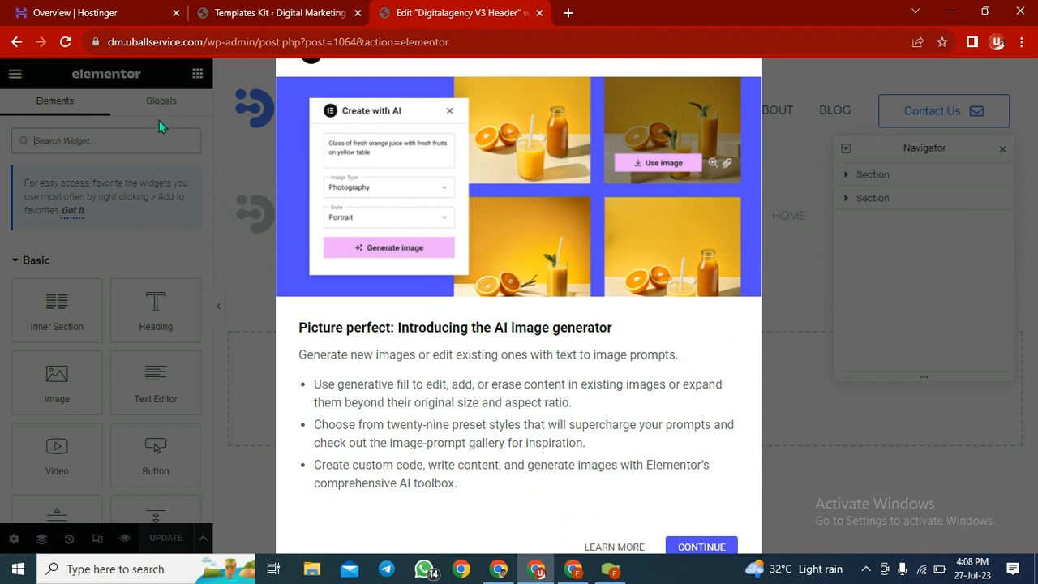
{"action": "key", "text": "ctrl+minus"}
{"action": "key", "text": "ctrl+minus"}
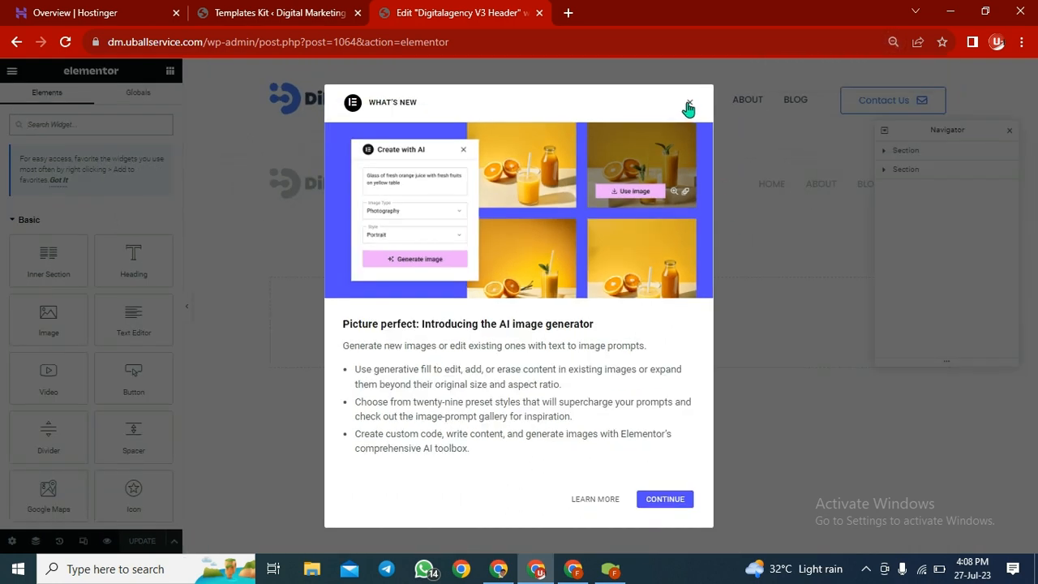
{"action": "left_click", "coordinate": [65, 44]}
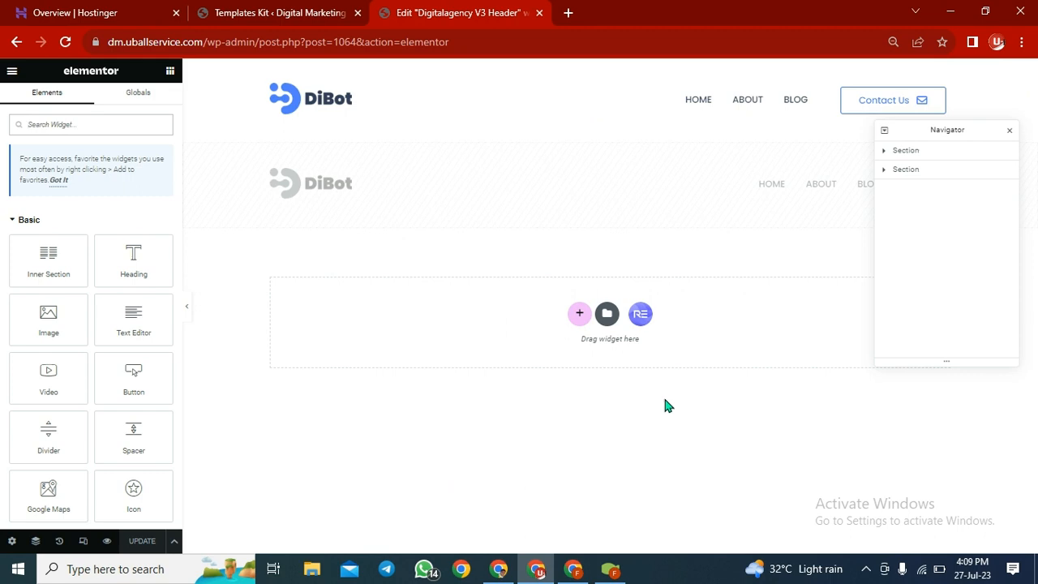
Restore the browser zoom, open the upper header's DiBot logo for editing, and close the Navigator
{"action": "key", "text": "ctrl+plus"}
{"action": "key", "text": "ctrl+plus"}
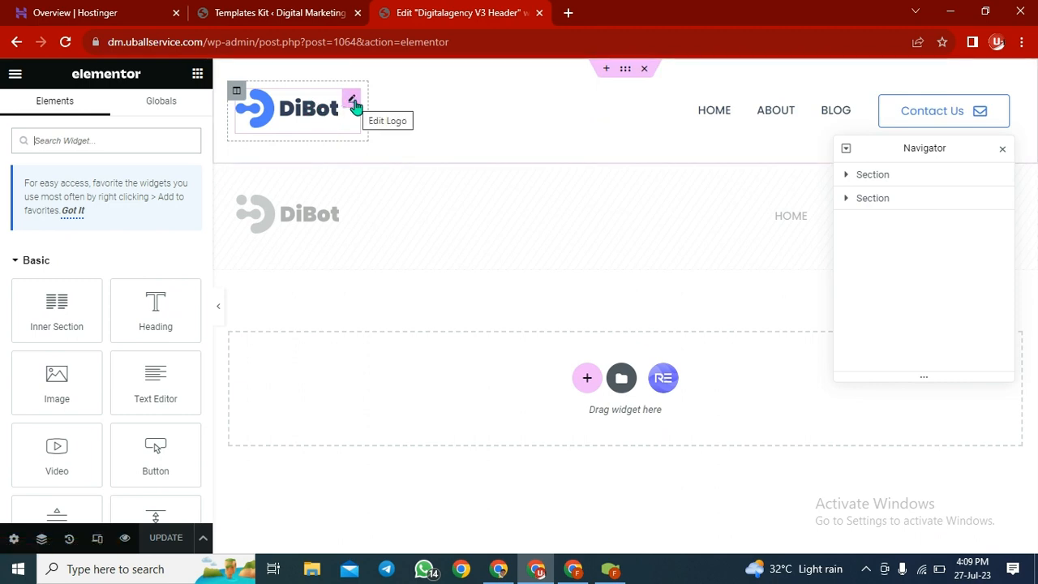
{"action": "left_click", "coordinate": [352, 103]}
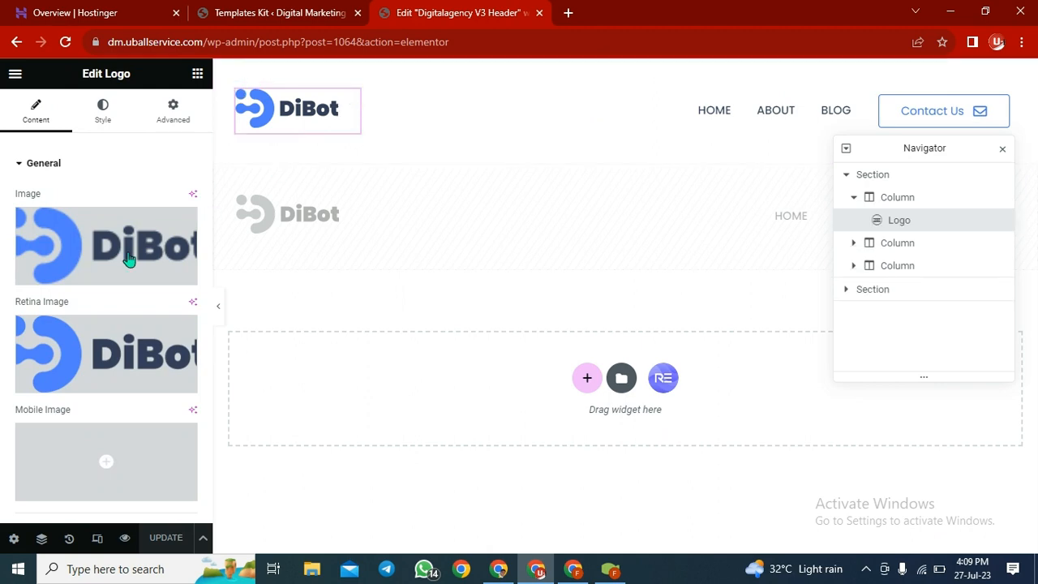
{"action": "mouse_move", "coordinate": [35, 240]}
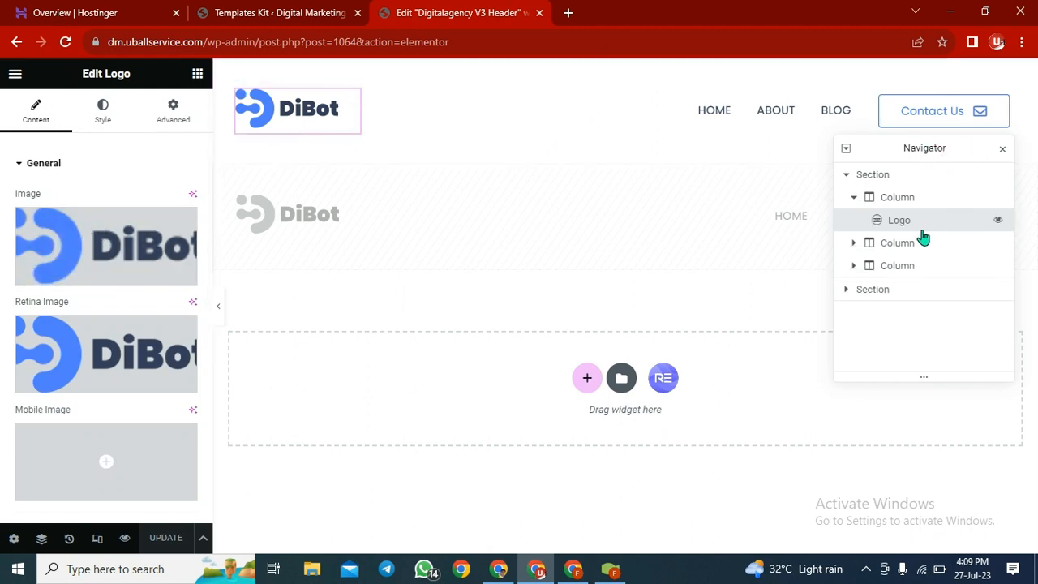
{"action": "left_click", "coordinate": [846, 175]}
{"action": "left_click", "coordinate": [847, 177]}
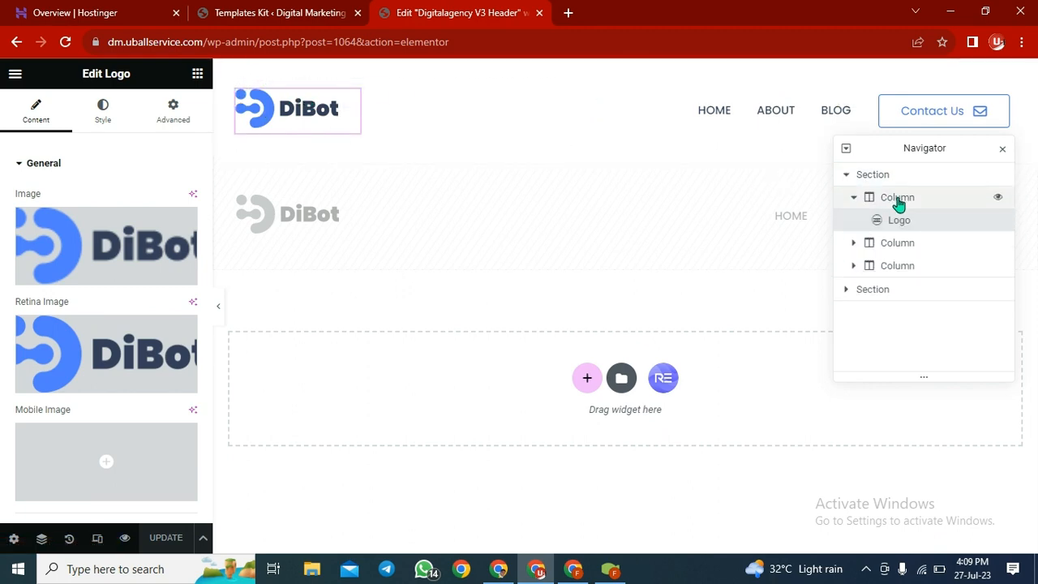
{"action": "left_click", "coordinate": [1002, 153]}
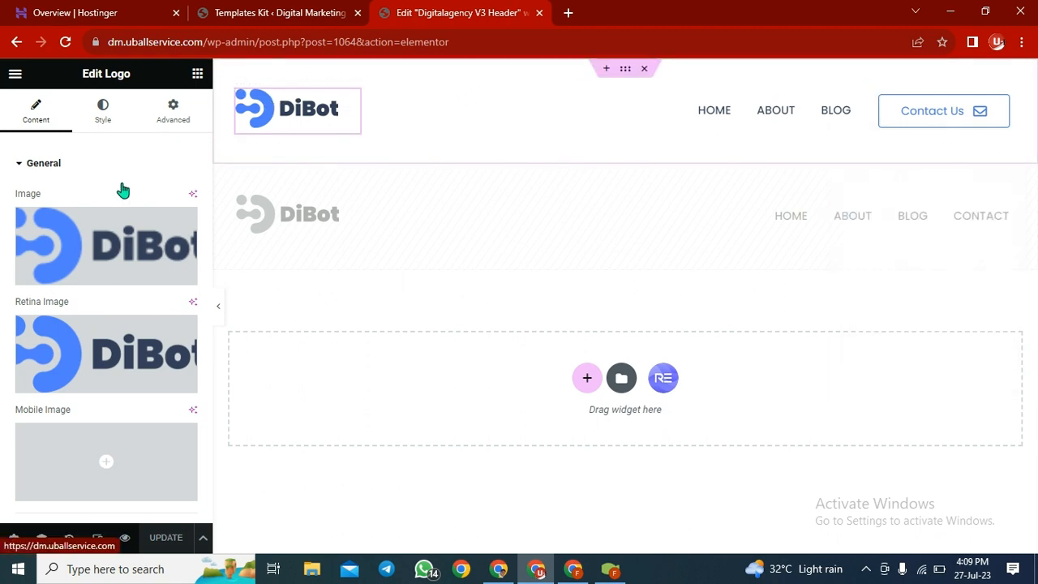
Remove the DiBot picture from both the main image and the retina image of the header logo
{"action": "left_click", "coordinate": [182, 222]}
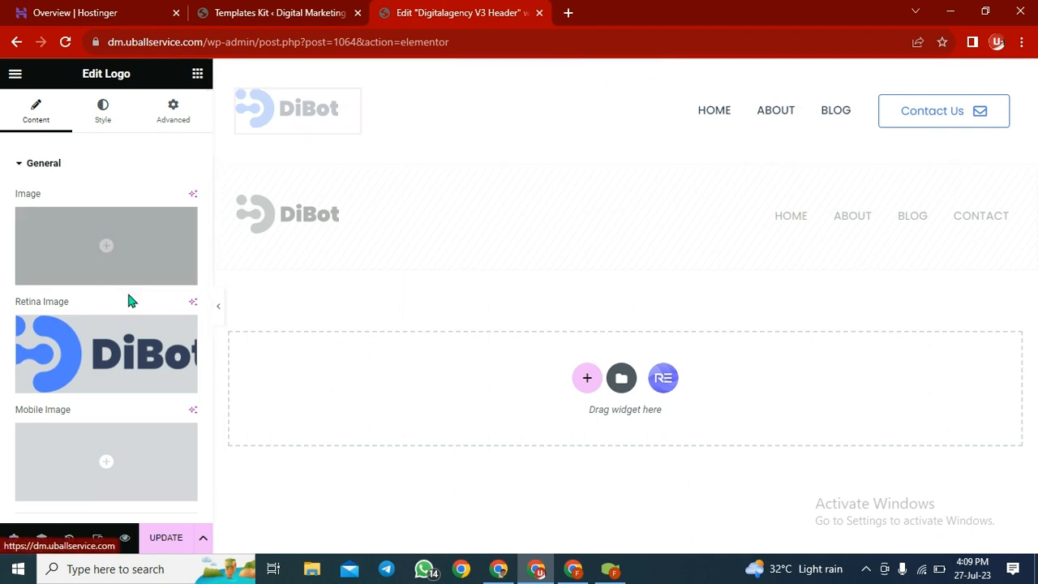
{"action": "mouse_move", "coordinate": [84, 335]}
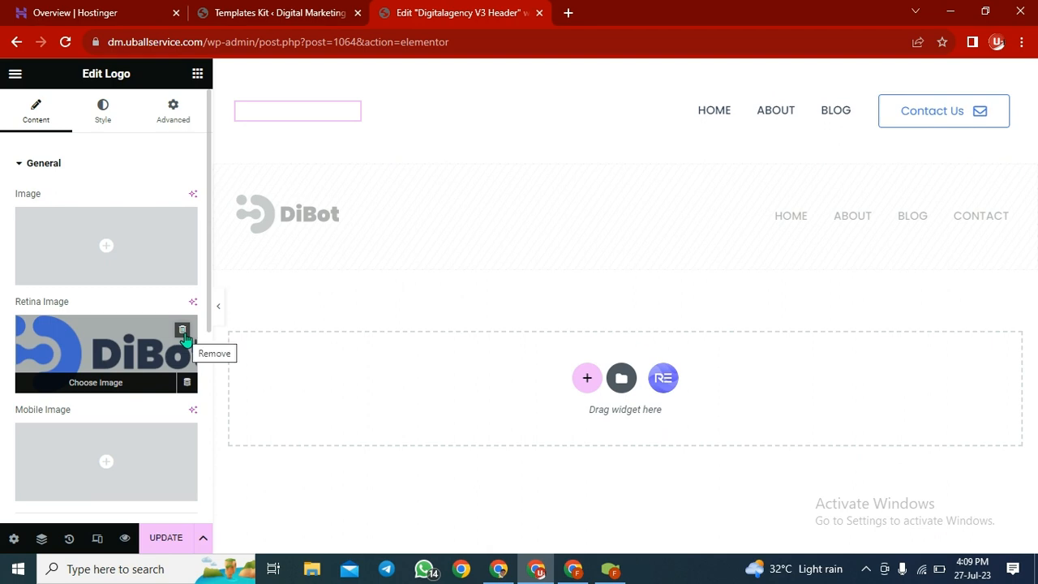
{"action": "left_click", "coordinate": [183, 330]}
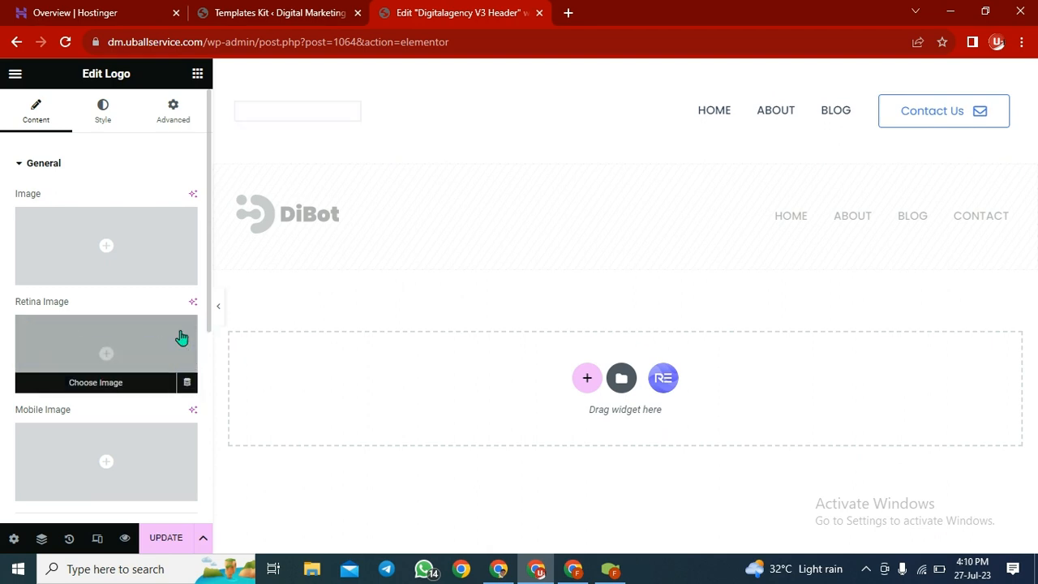
Upload ALL INDIA DEAL 300x150.png from the All India Deal folder on drive D and use it as the main logo image
{"action": "left_click", "coordinate": [107, 246]}
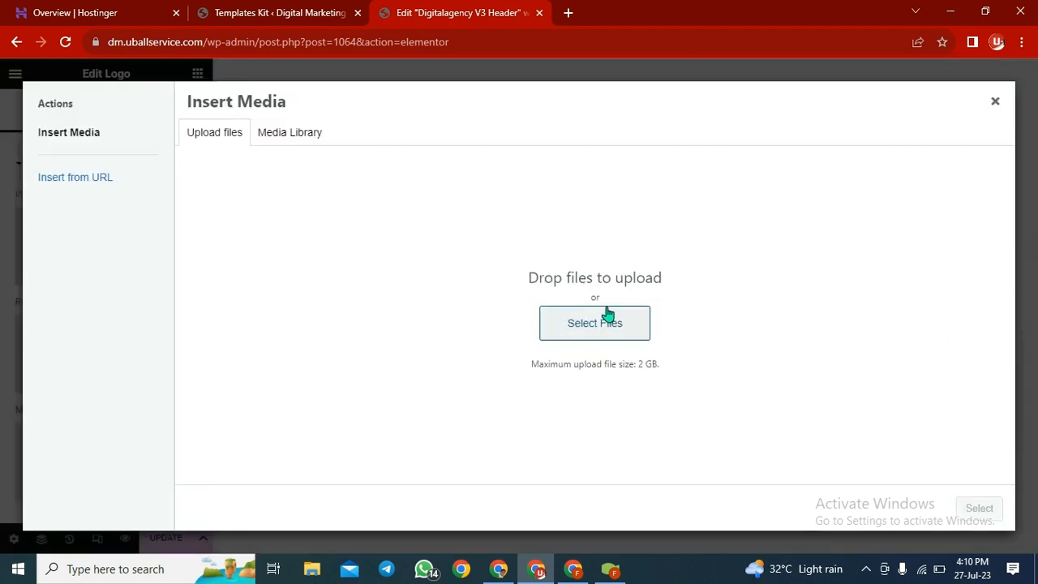
{"action": "left_click", "coordinate": [593, 324]}
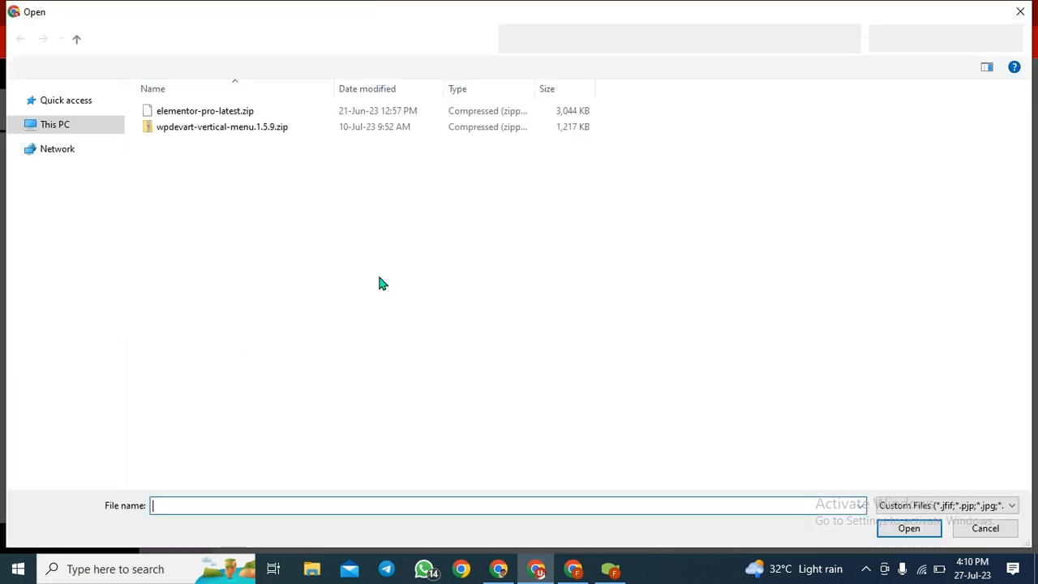
{"action": "left_click", "coordinate": [77, 290]}
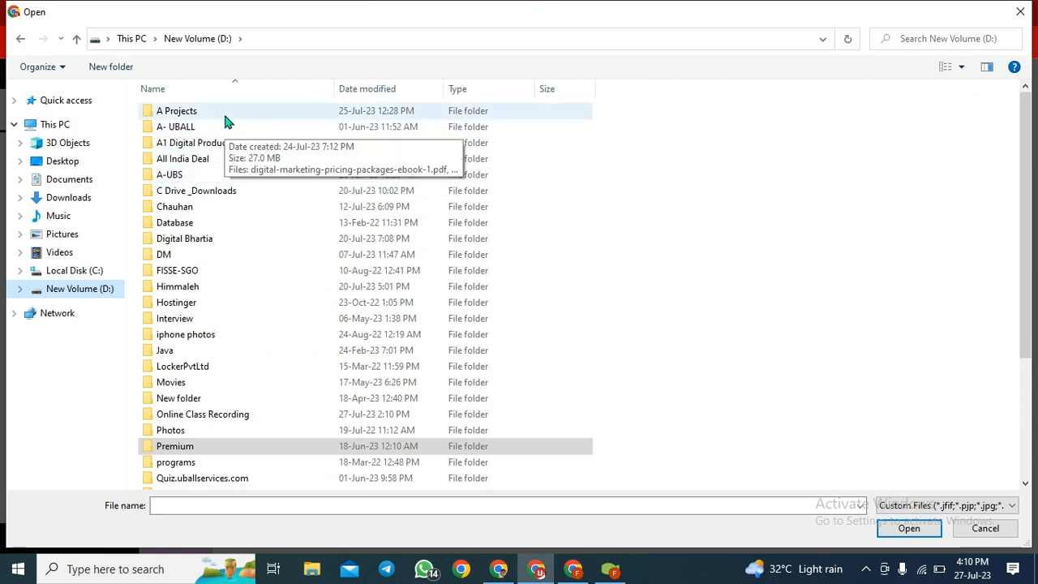
{"action": "double_click", "coordinate": [170, 239]}
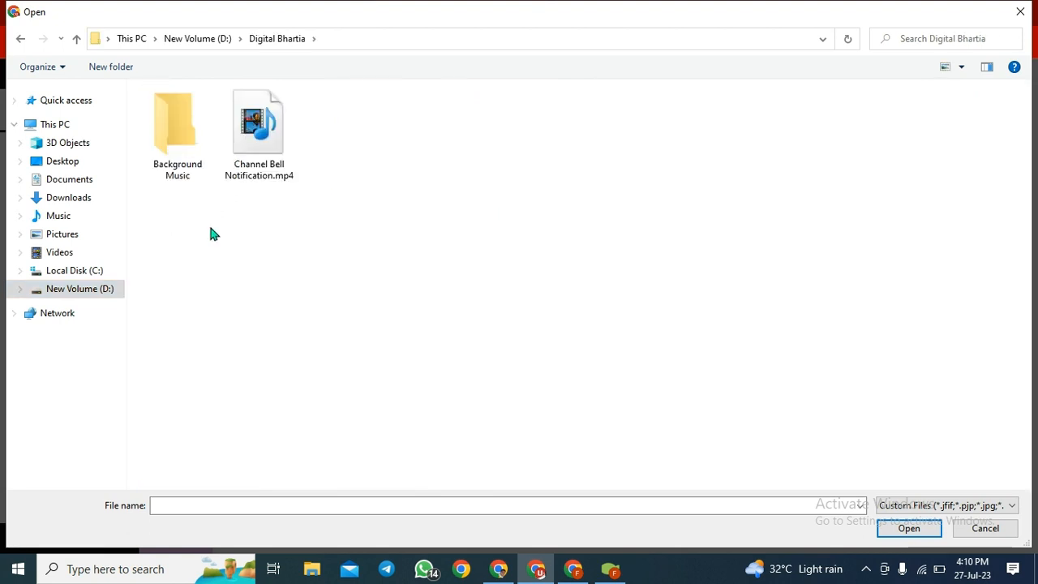
{"action": "left_click", "coordinate": [81, 292]}
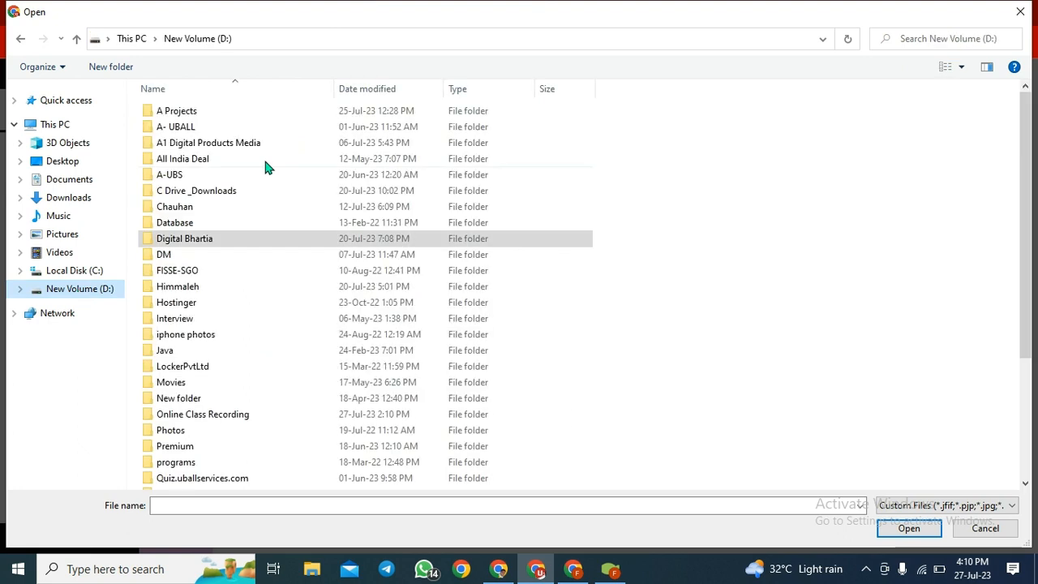
{"action": "double_click", "coordinate": [215, 159]}
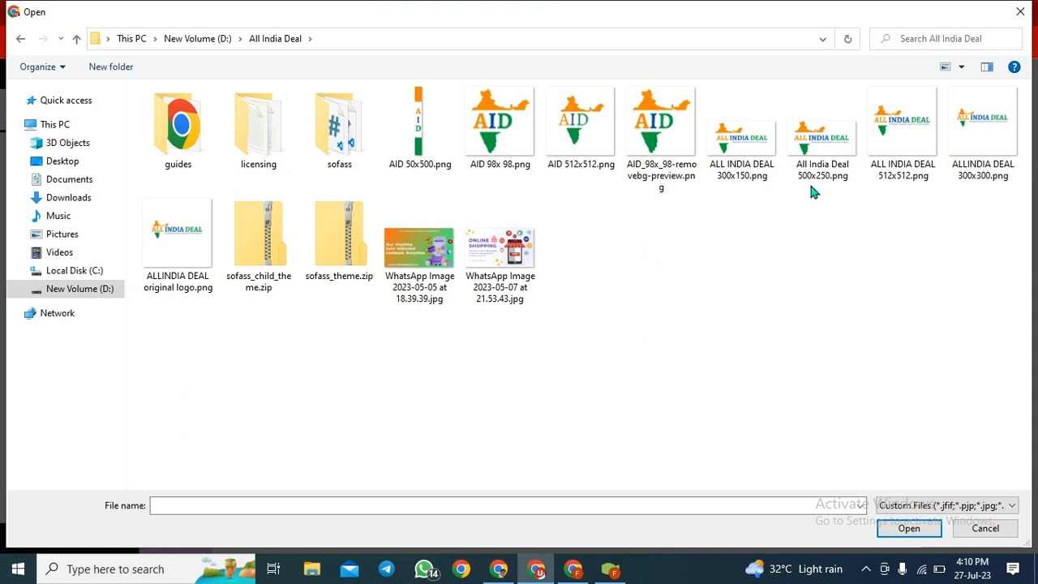
{"action": "double_click", "coordinate": [730, 142]}
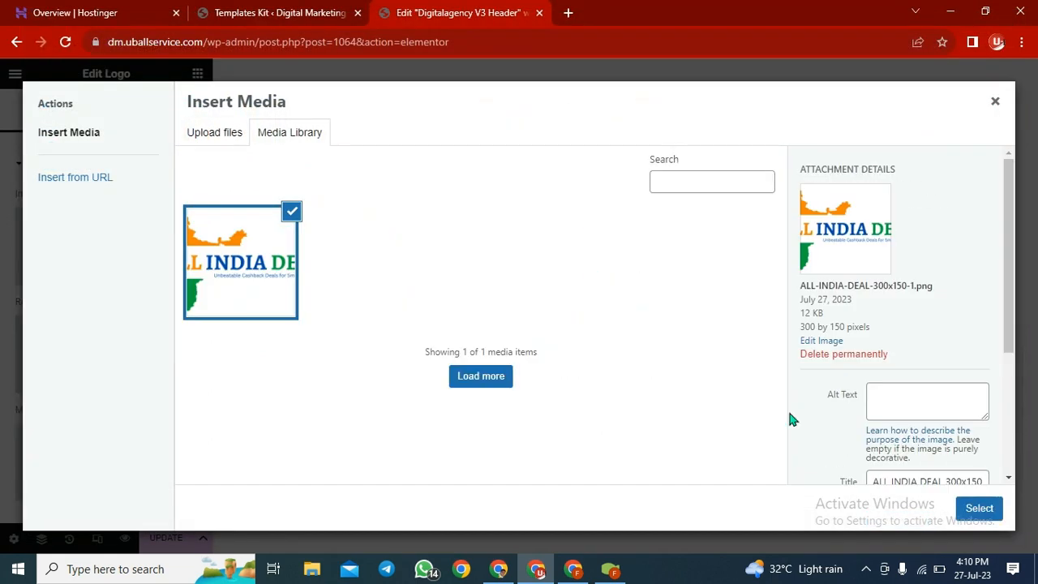
{"action": "left_click", "coordinate": [978, 514]}
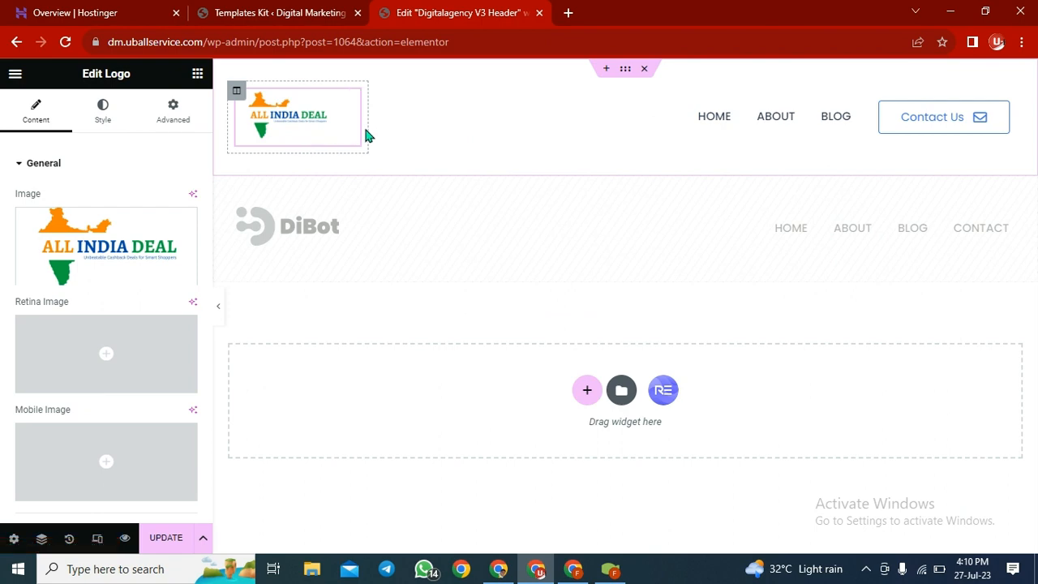
Set the header logo's image width to 150 and update the header template
{"action": "left_click", "coordinate": [106, 119]}
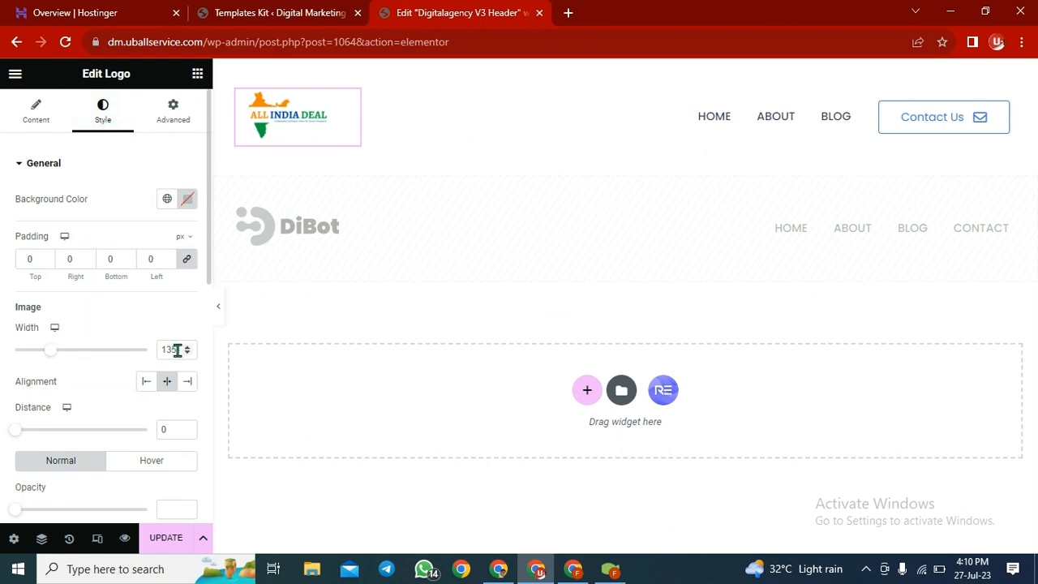
{"action": "left_click_drag", "start_coordinate": [186, 349], "coordinate": [188, 352]}
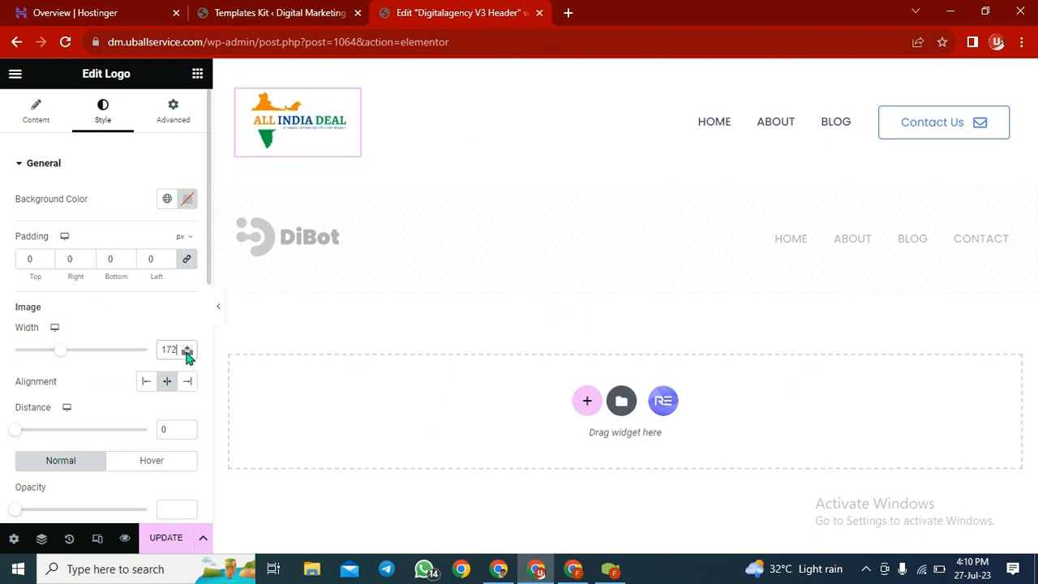
{"action": "left_click_drag", "start_coordinate": [187, 355], "coordinate": [187, 355]}
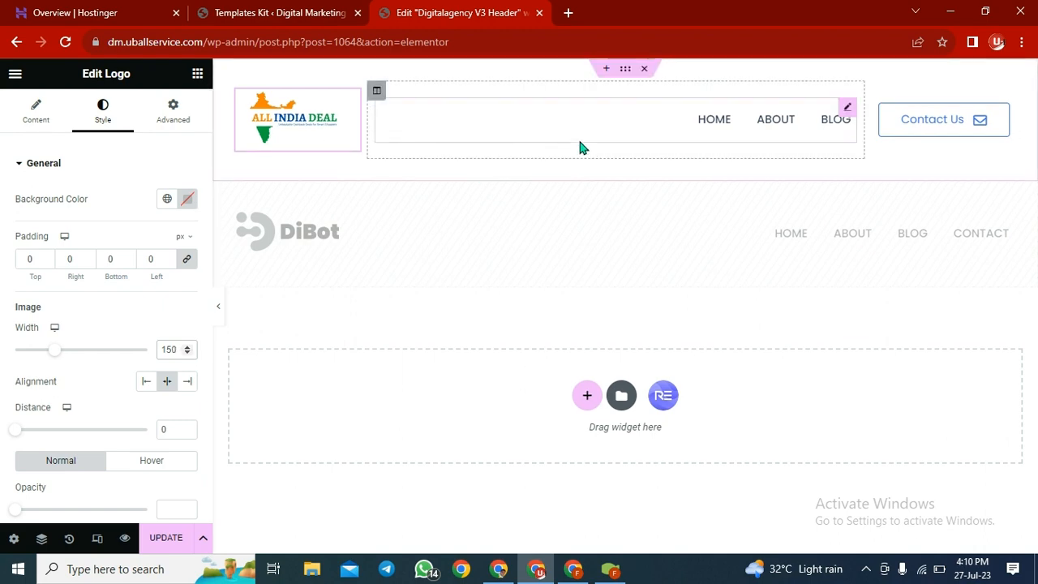
{"action": "left_click", "coordinate": [161, 543]}
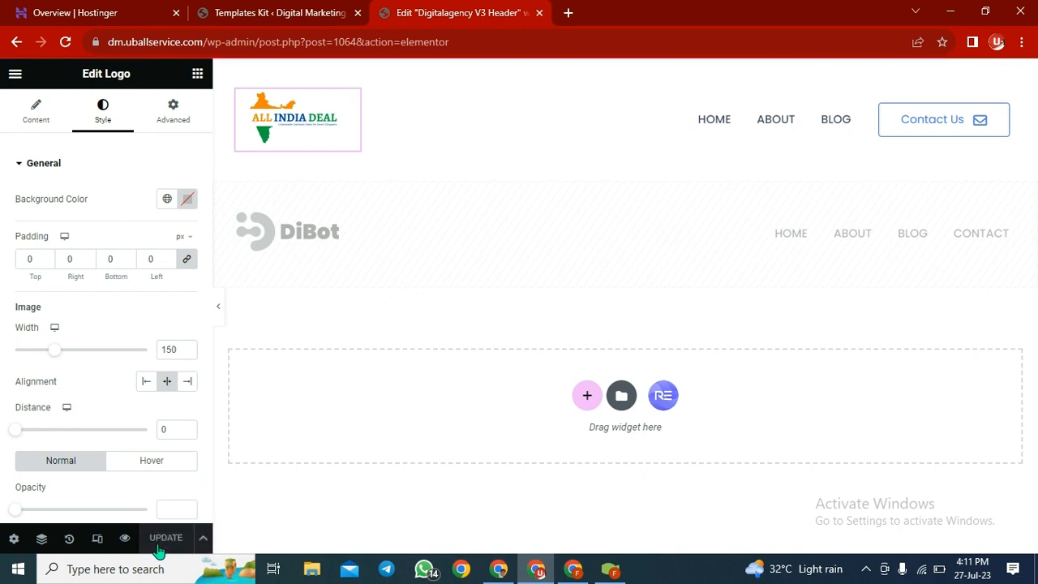
{"action": "scroll", "coordinate": [81, 377], "scroll_direction": "down", "scroll_amount": 5}
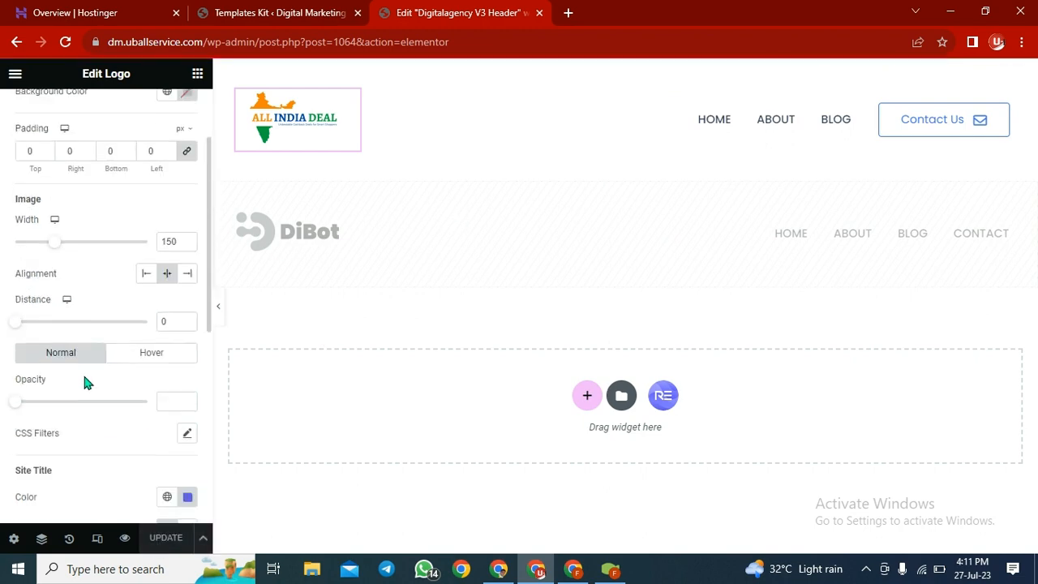
{"action": "scroll", "coordinate": [86, 381], "scroll_direction": "up", "scroll_amount": 6}
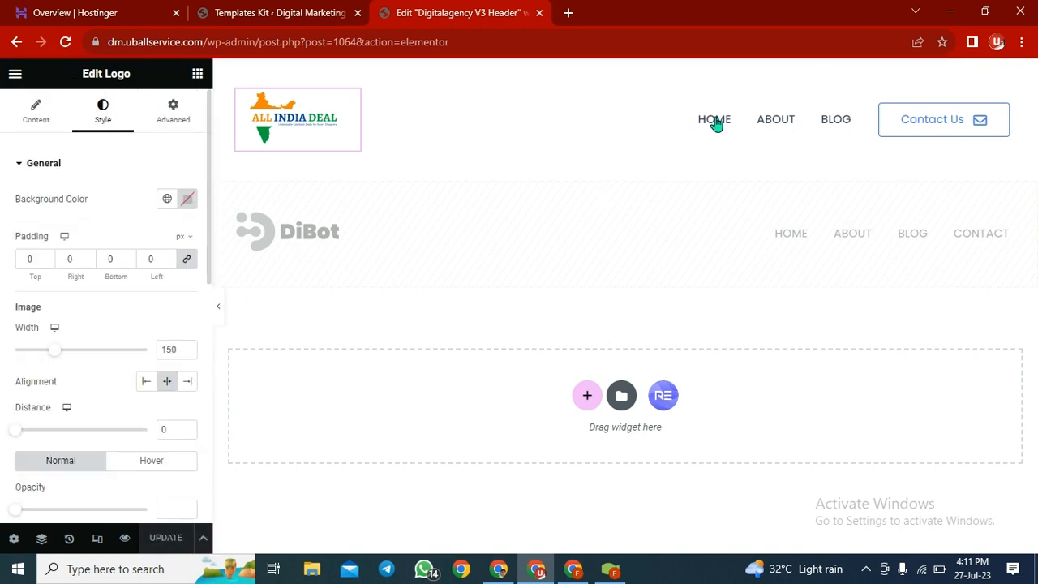
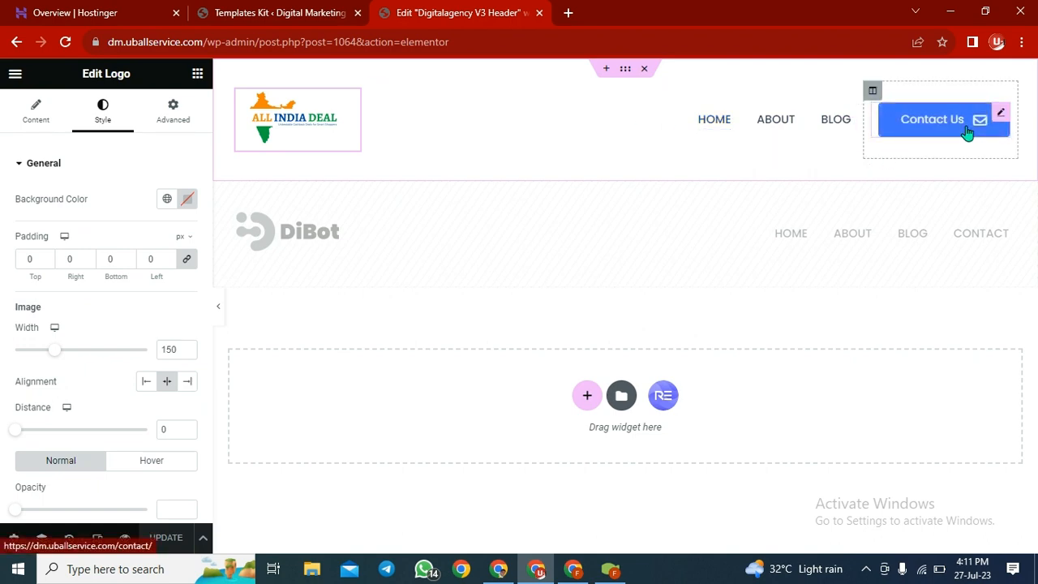
Change the header's Contact Us button text to WhatsApp
{"action": "left_click", "coordinate": [1001, 114]}
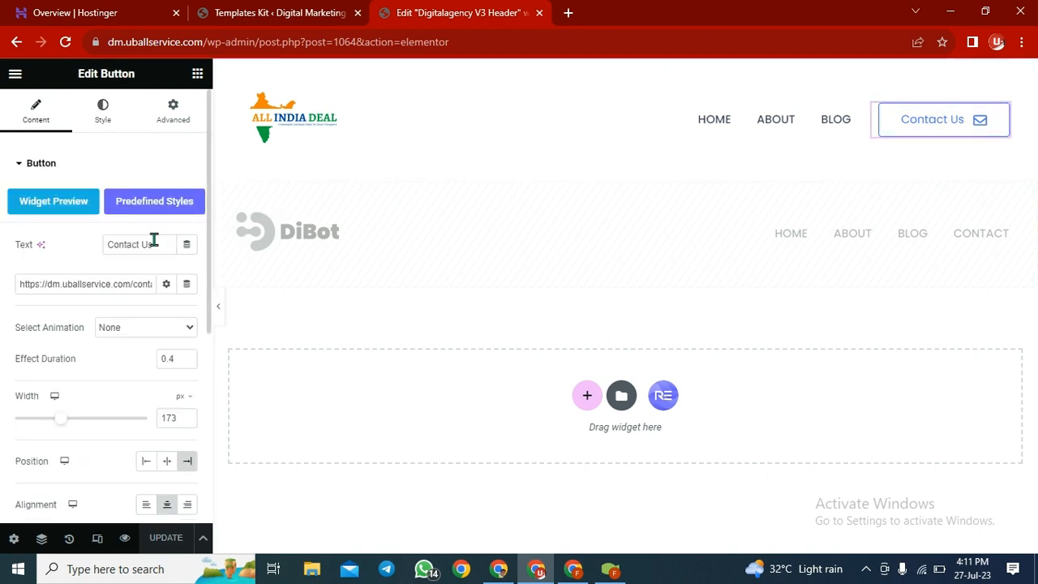
{"action": "left_click_drag", "start_coordinate": [161, 247], "coordinate": [103, 245]}
{"action": "key", "text": "BackSpace"}
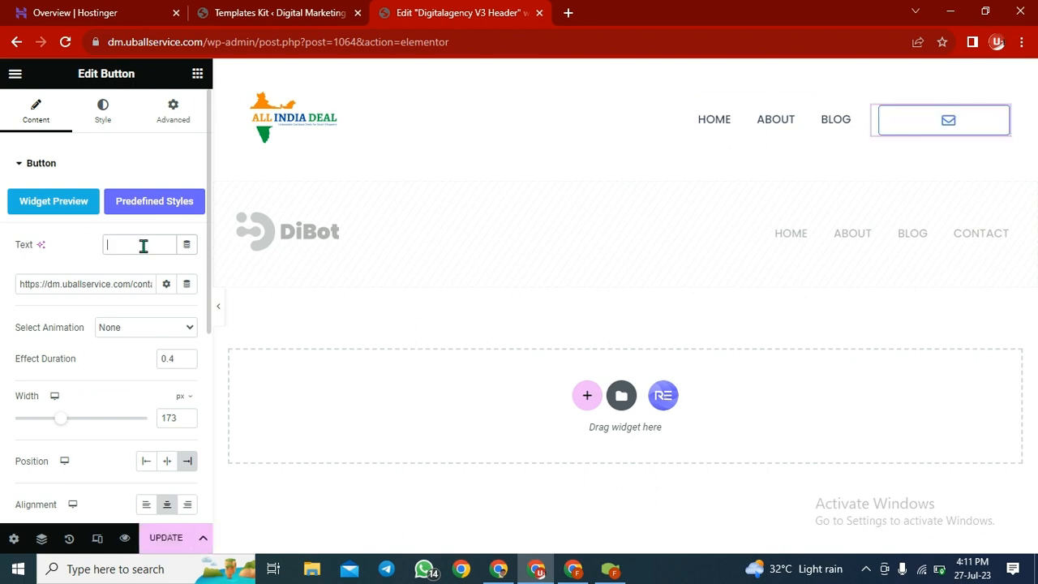
{"action": "type", "text": "Wha"}
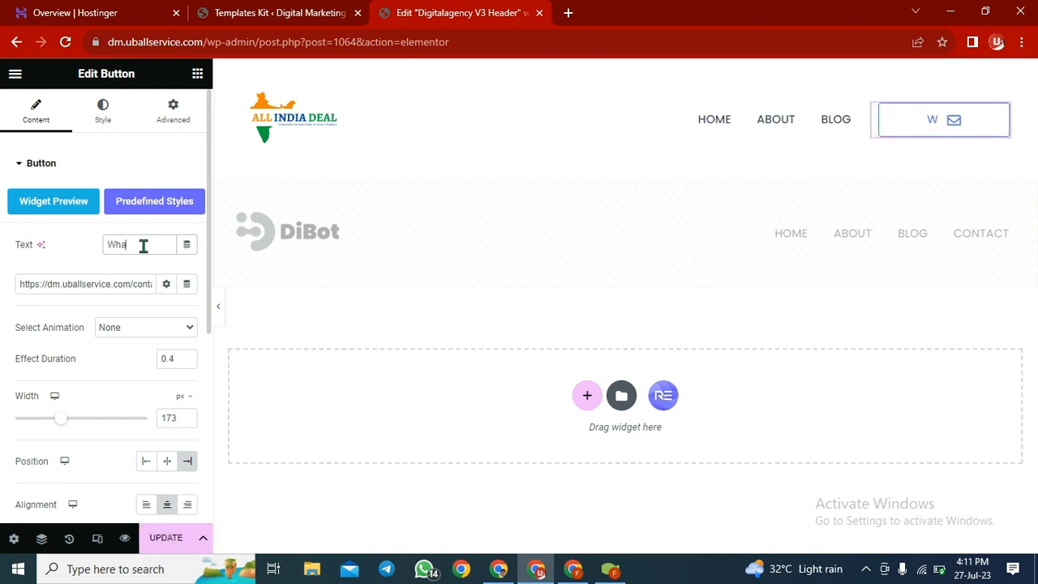
{"action": "type", "text": "tsApp"}
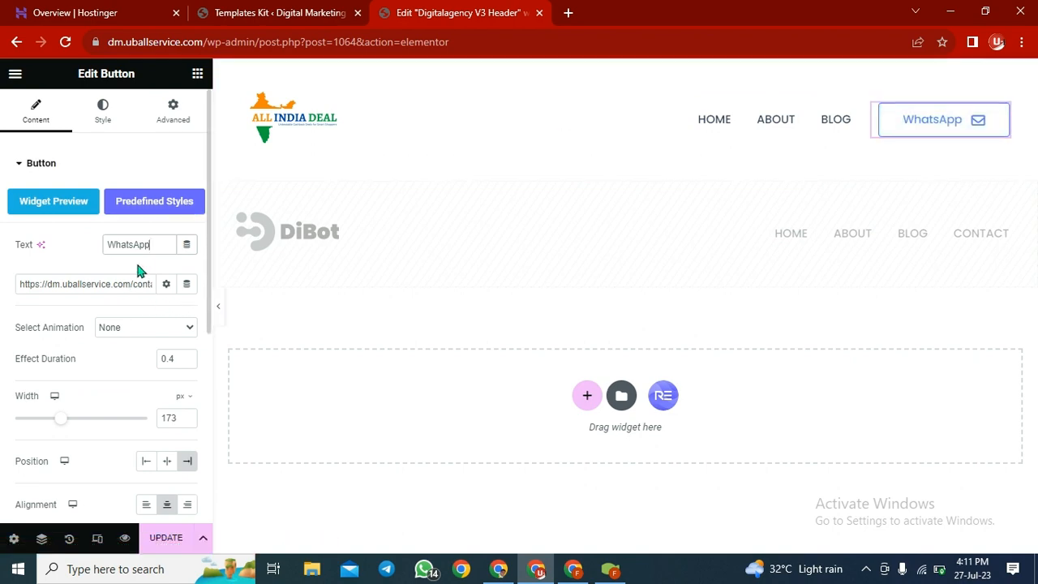
Replace the envelope icon on the header's WhatsApp button with the round WhatsApp icon from the icon library
{"action": "scroll", "coordinate": [85, 270], "scroll_direction": "down", "scroll_amount": 3}
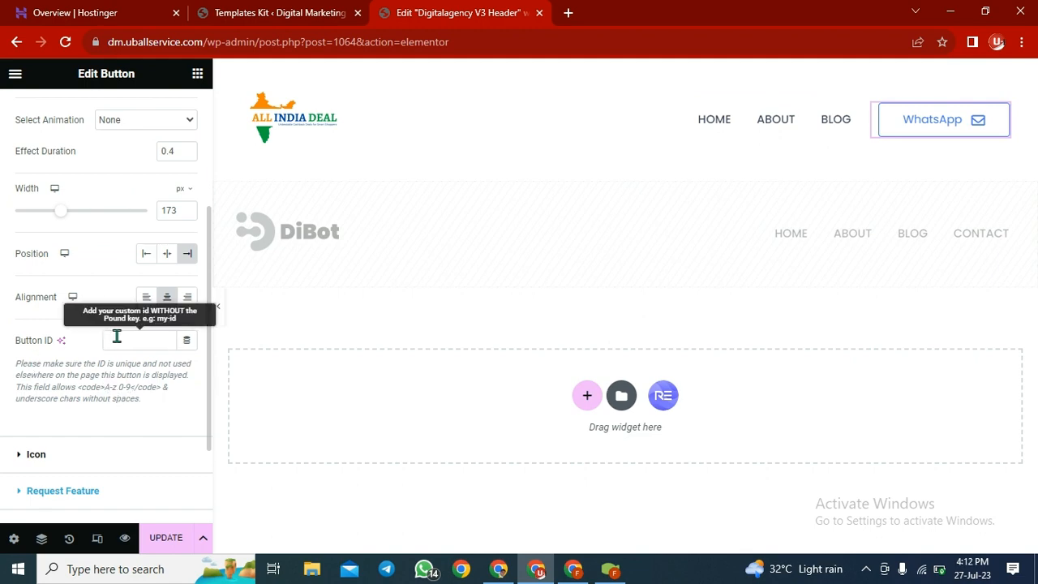
{"action": "scroll", "coordinate": [116, 340], "scroll_direction": "up", "scroll_amount": 1}
{"action": "scroll", "coordinate": [116, 341], "scroll_direction": "up", "scroll_amount": 3}
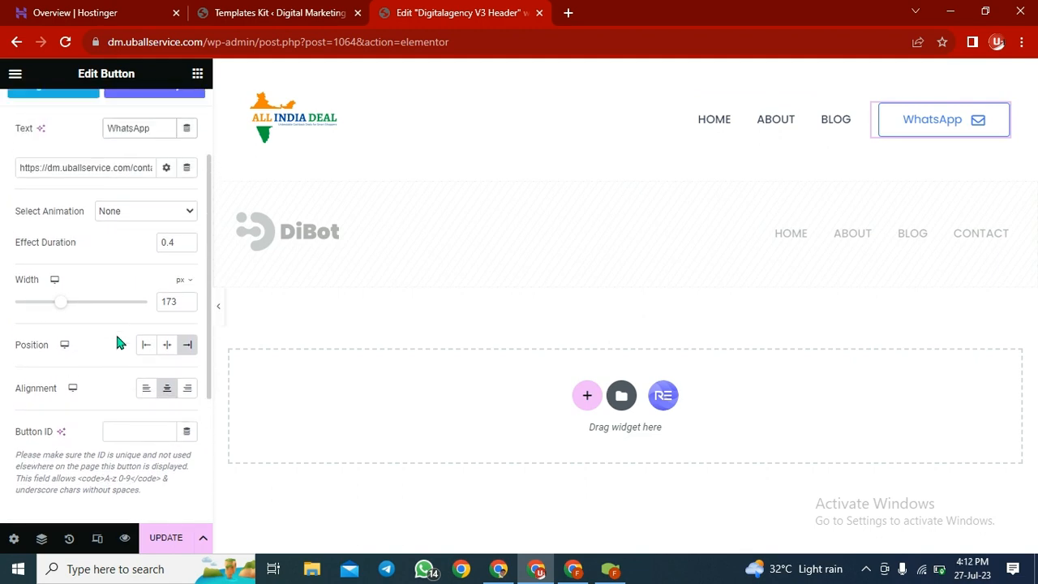
{"action": "scroll", "coordinate": [116, 341], "scroll_direction": "up", "scroll_amount": 2}
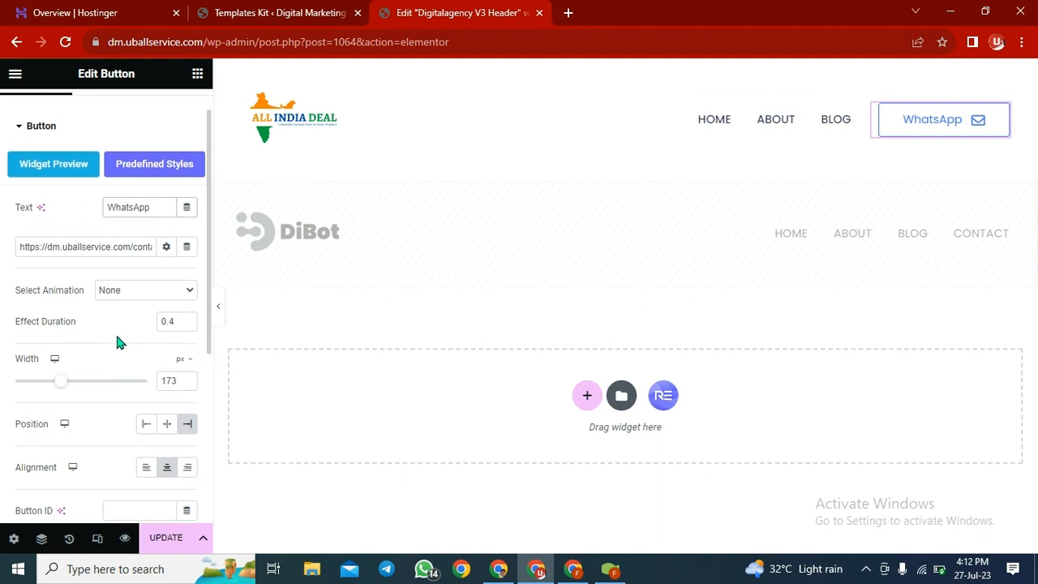
{"action": "scroll", "coordinate": [116, 339], "scroll_direction": "down", "scroll_amount": 5}
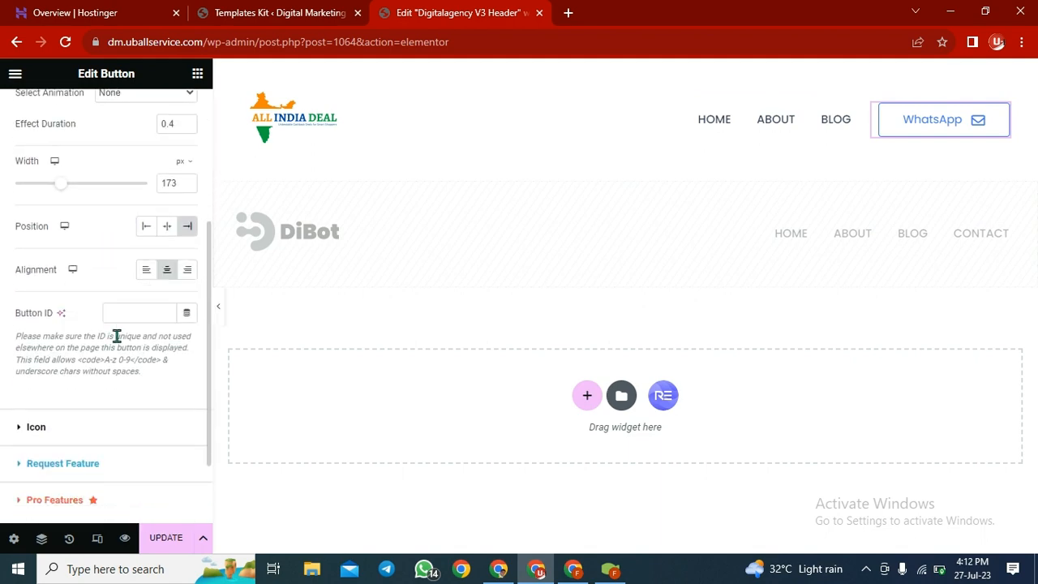
{"action": "left_click", "coordinate": [37, 427]}
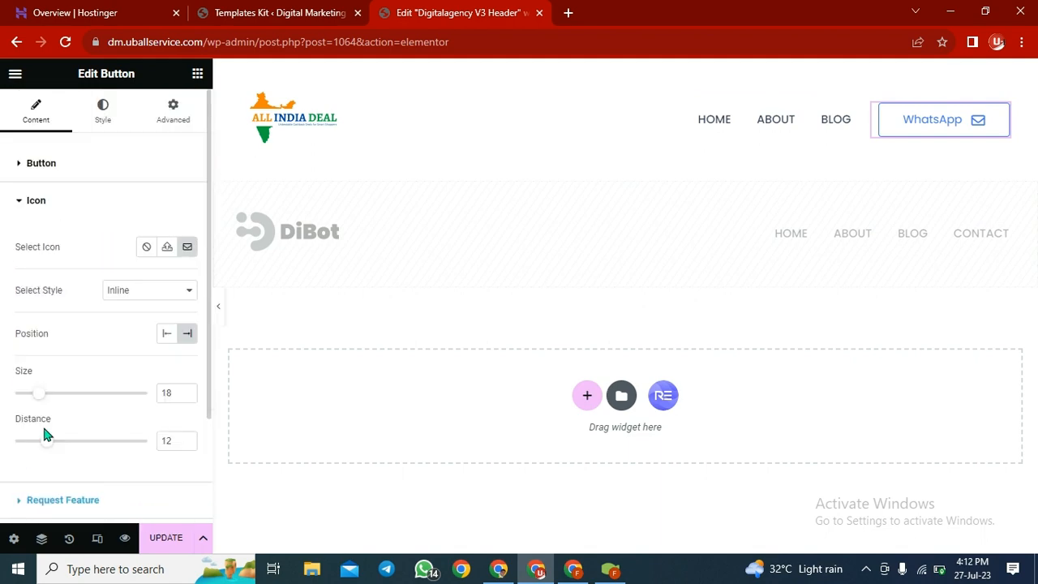
{"action": "left_click", "coordinate": [186, 253]}
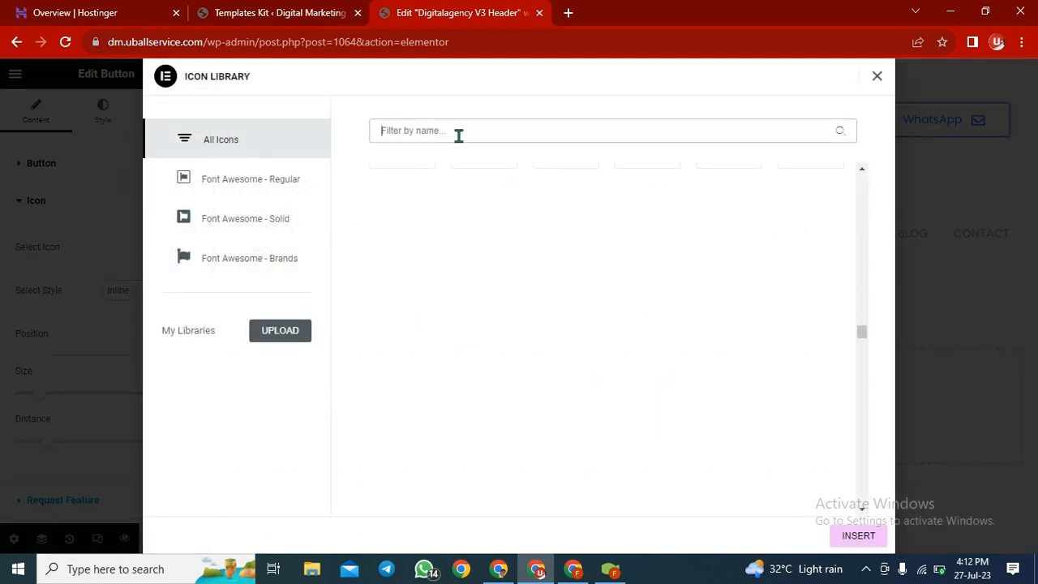
{"action": "left_click", "coordinate": [458, 135]}
{"action": "type", "text": "whats"}
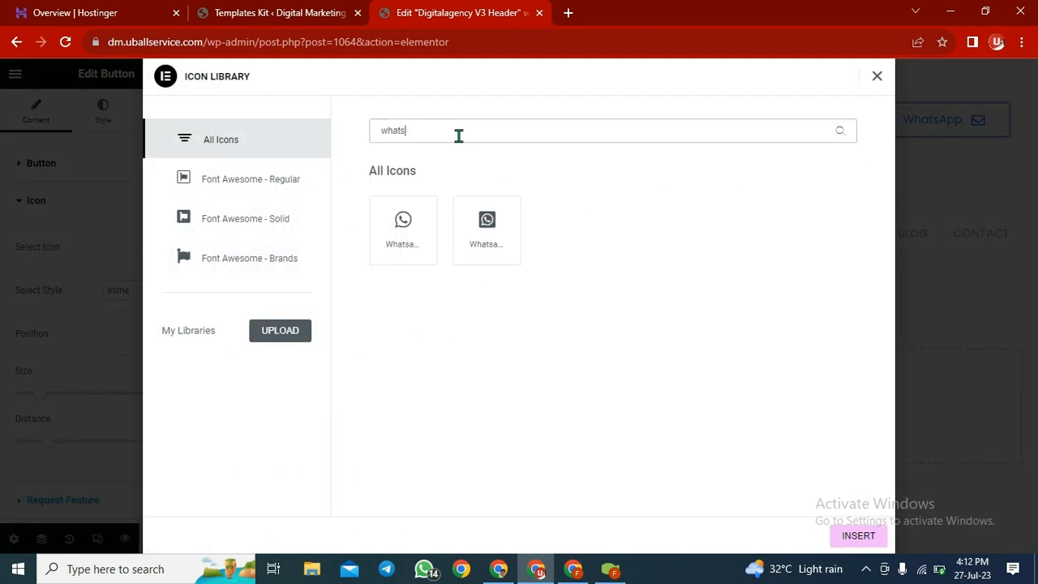
{"action": "left_click", "coordinate": [417, 234]}
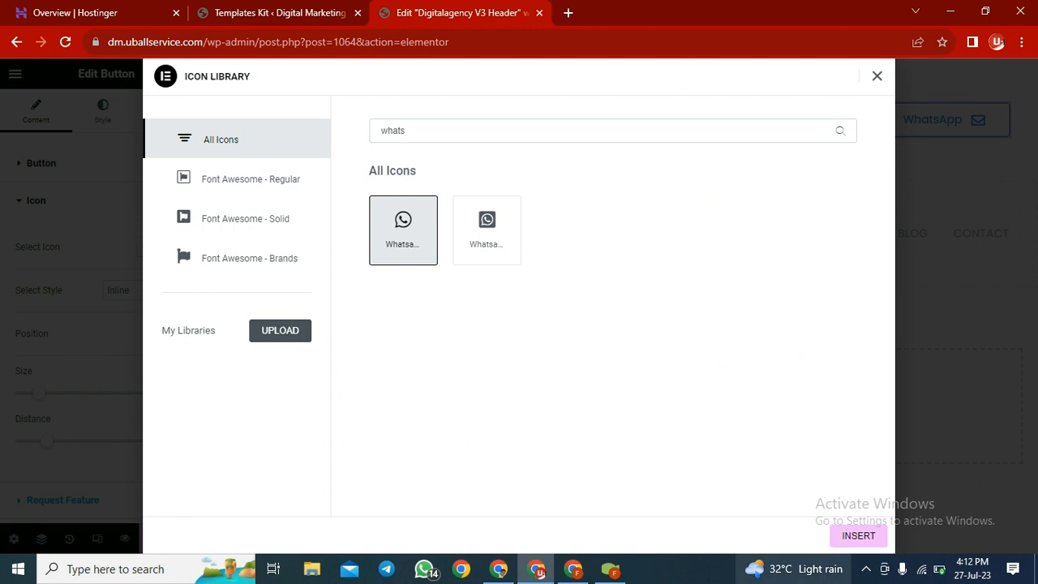
{"action": "left_click", "coordinate": [858, 536]}
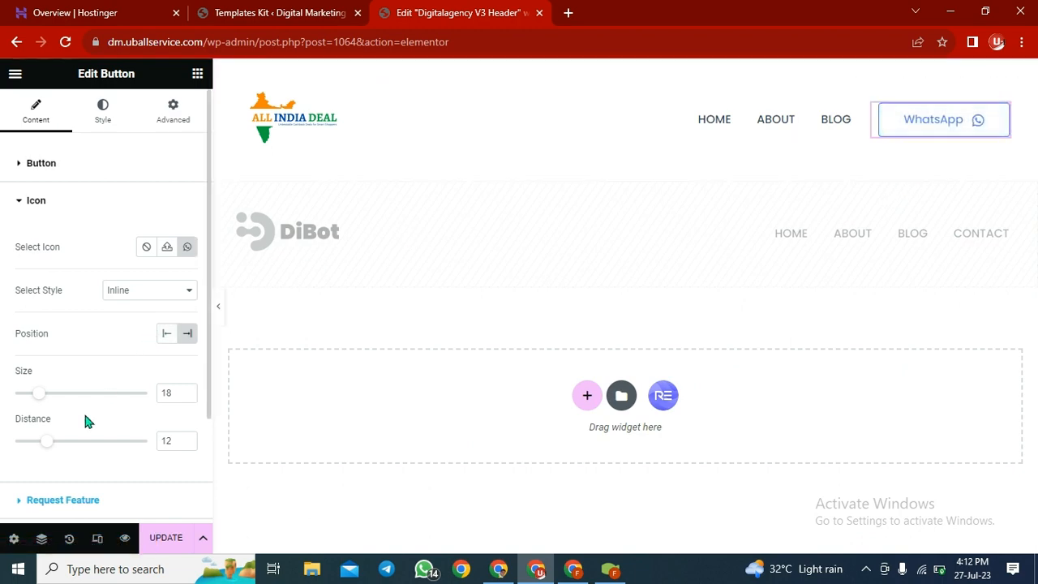
Set the WhatsApp button's normal text color to green #2BDE62
{"action": "scroll", "coordinate": [87, 420], "scroll_direction": "down", "scroll_amount": 3}
{"action": "scroll", "coordinate": [86, 418], "scroll_direction": "up", "scroll_amount": 3}
{"action": "left_click", "coordinate": [111, 117]}
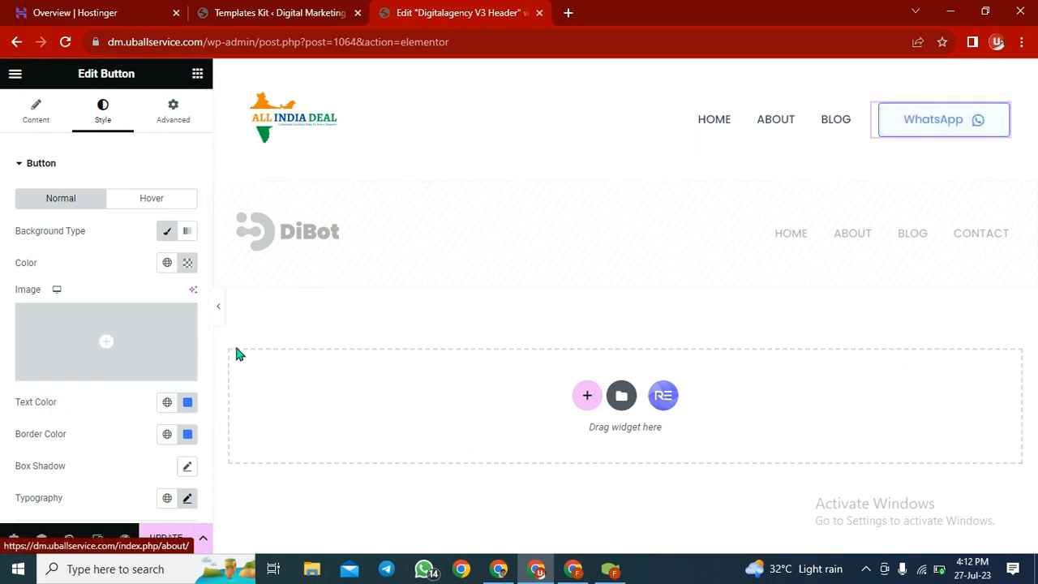
{"action": "left_click", "coordinate": [187, 405]}
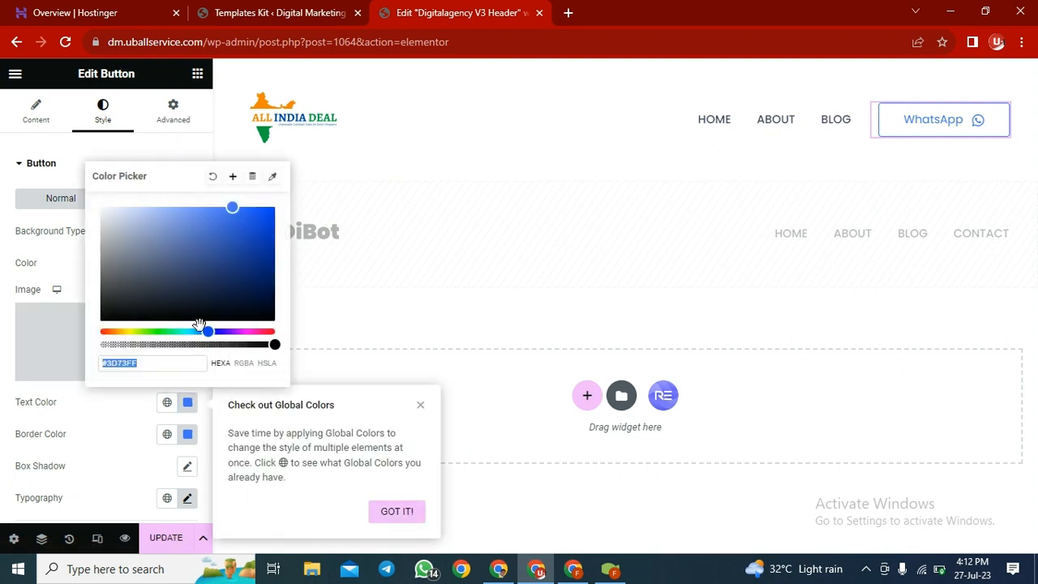
{"action": "left_click", "coordinate": [150, 331]}
{"action": "left_click_drag", "start_coordinate": [148, 331], "coordinate": [167, 331]}
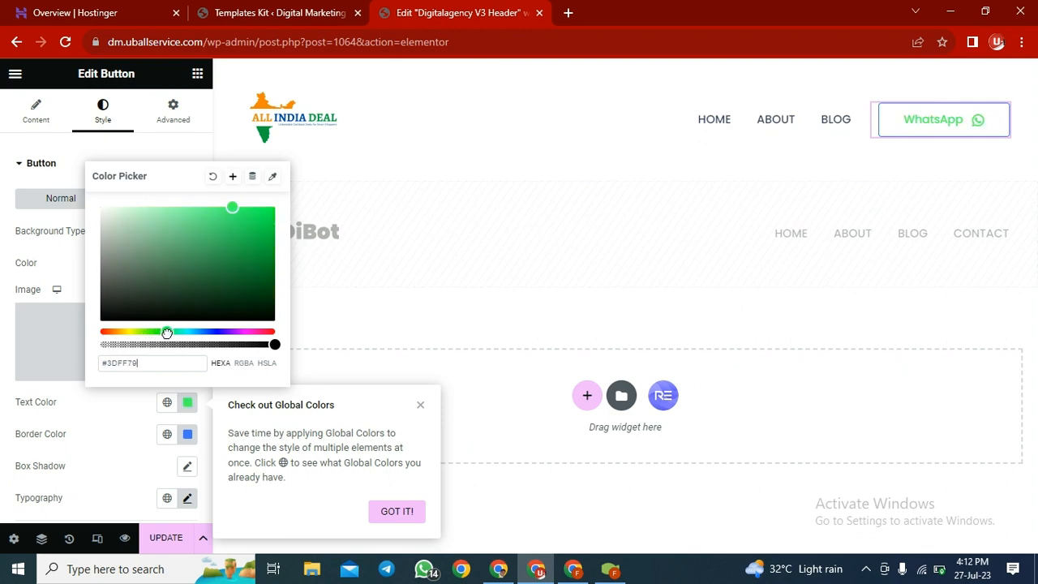
{"action": "left_click_drag", "start_coordinate": [231, 213], "coordinate": [241, 222]}
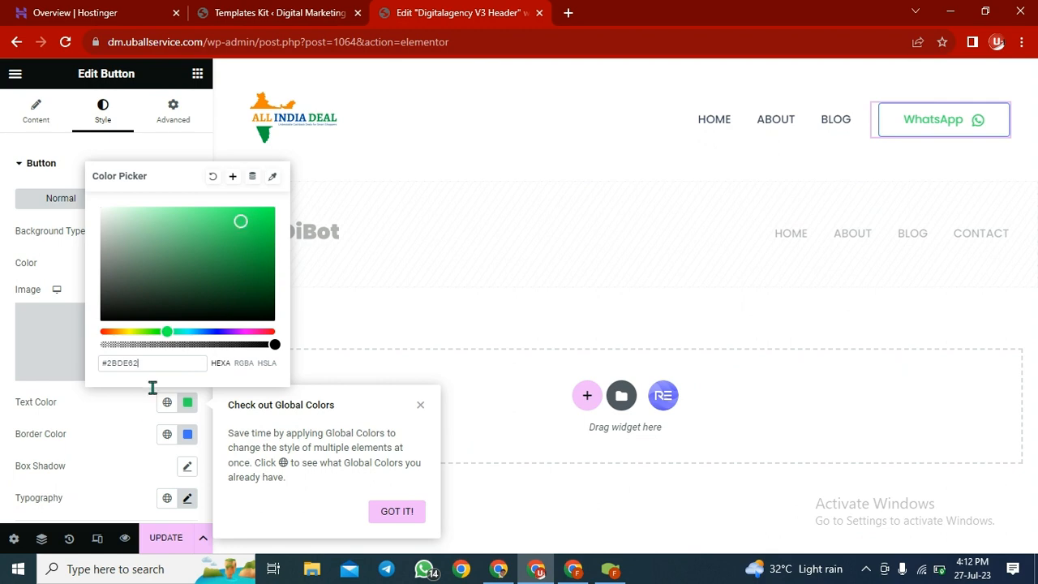
{"action": "left_click", "coordinate": [115, 445]}
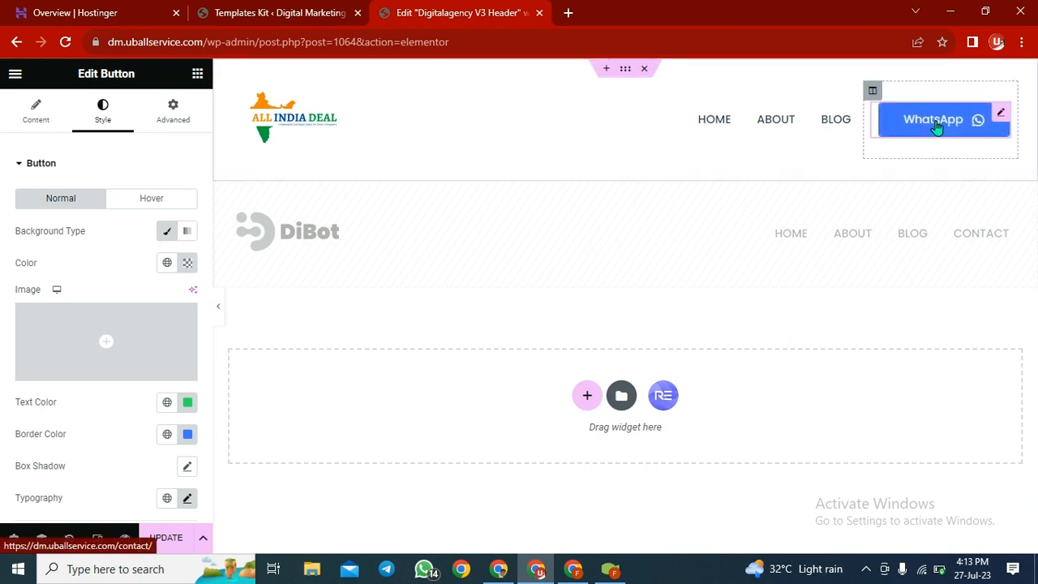
Set the WhatsApp button's hover background color to orange #FF963D and update the header template
{"action": "scroll", "coordinate": [115, 422], "scroll_direction": "down", "scroll_amount": 1}
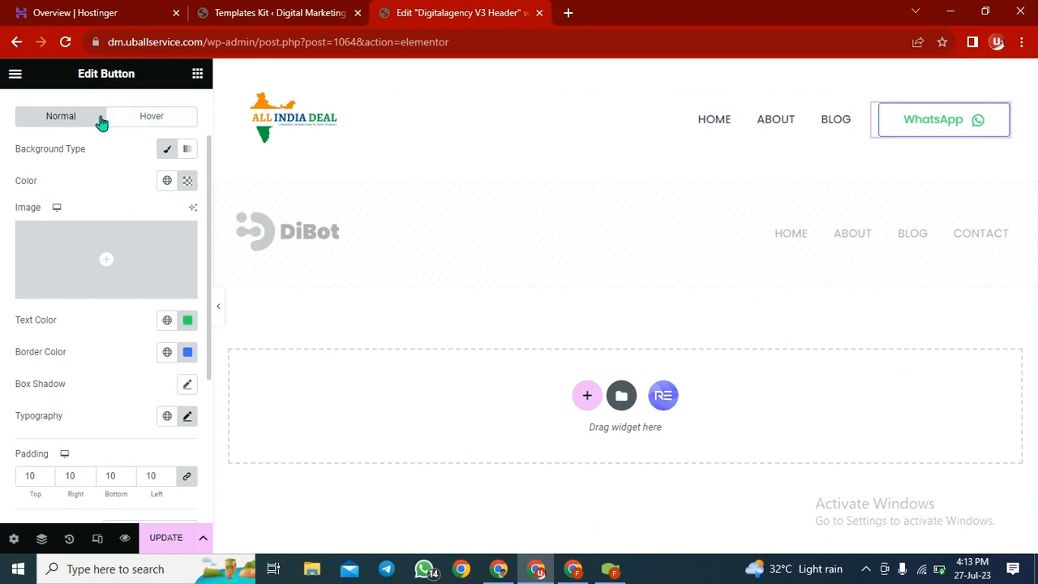
{"action": "left_click", "coordinate": [146, 118]}
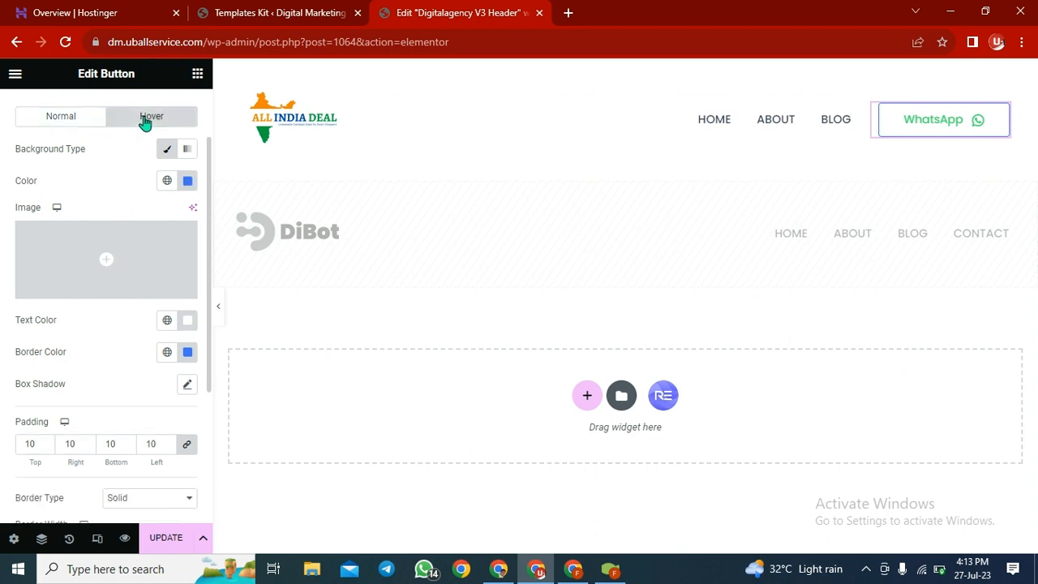
{"action": "left_click", "coordinate": [188, 182]}
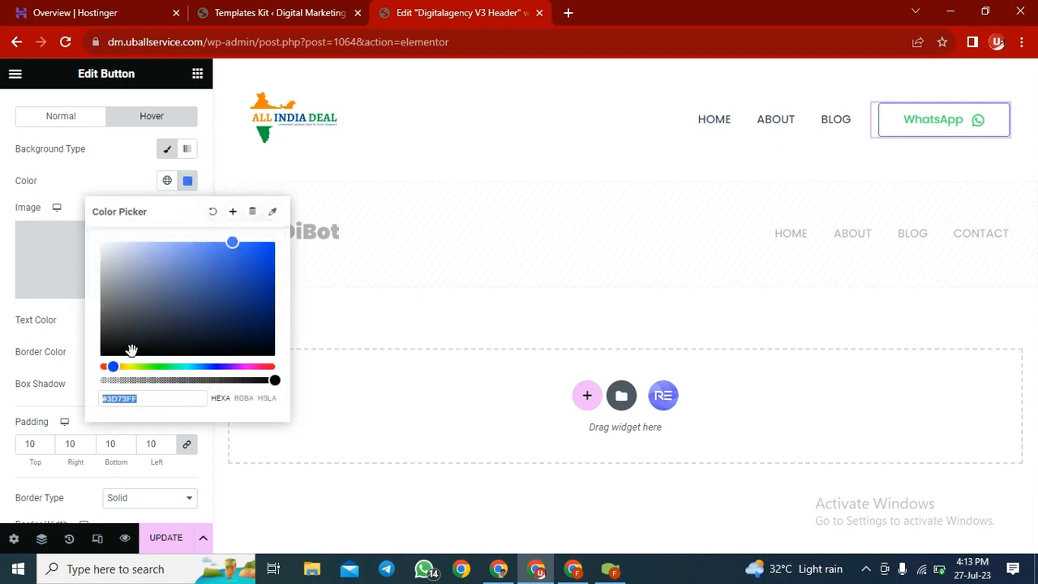
{"action": "left_click", "coordinate": [115, 366]}
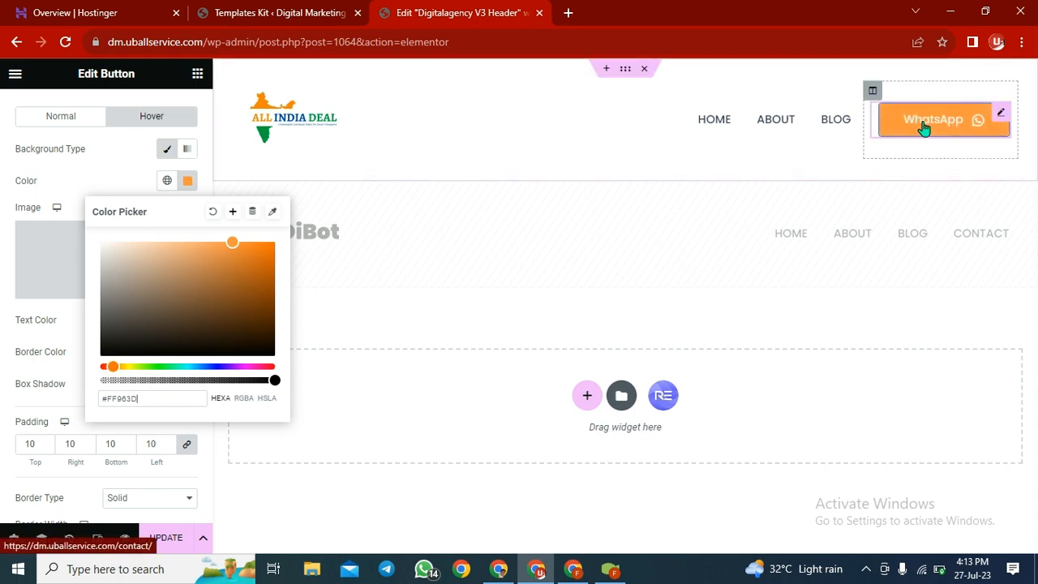
{"action": "left_click", "coordinate": [167, 541]}
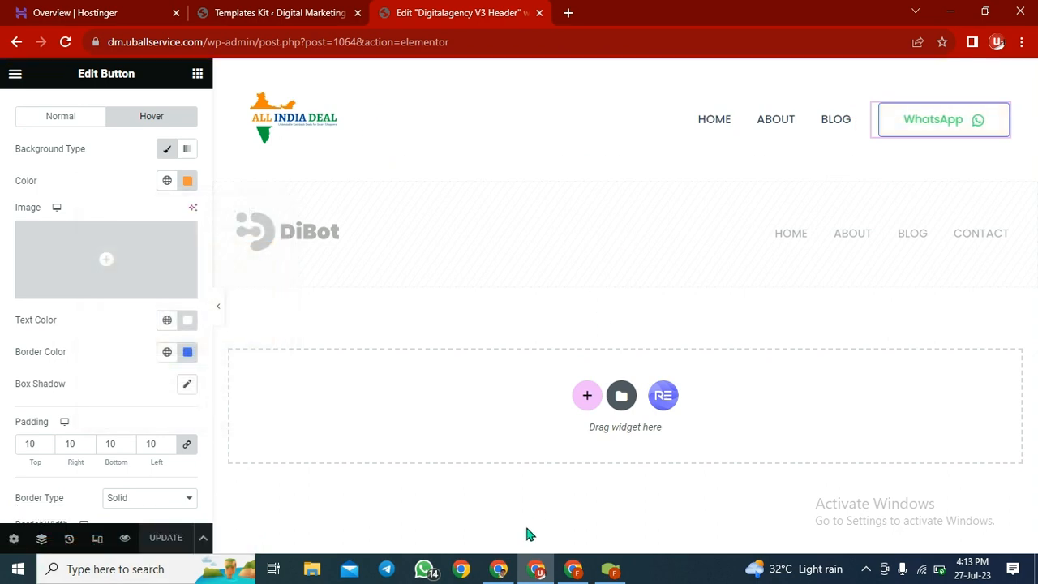
{"action": "left_click", "coordinate": [610, 569]}
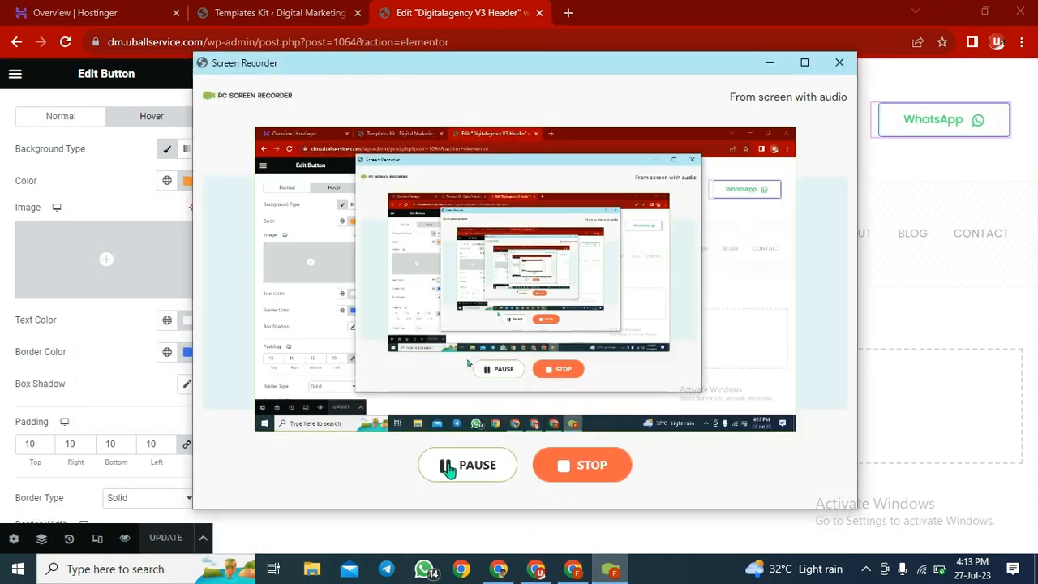
{"action": "left_click", "coordinate": [770, 63]}
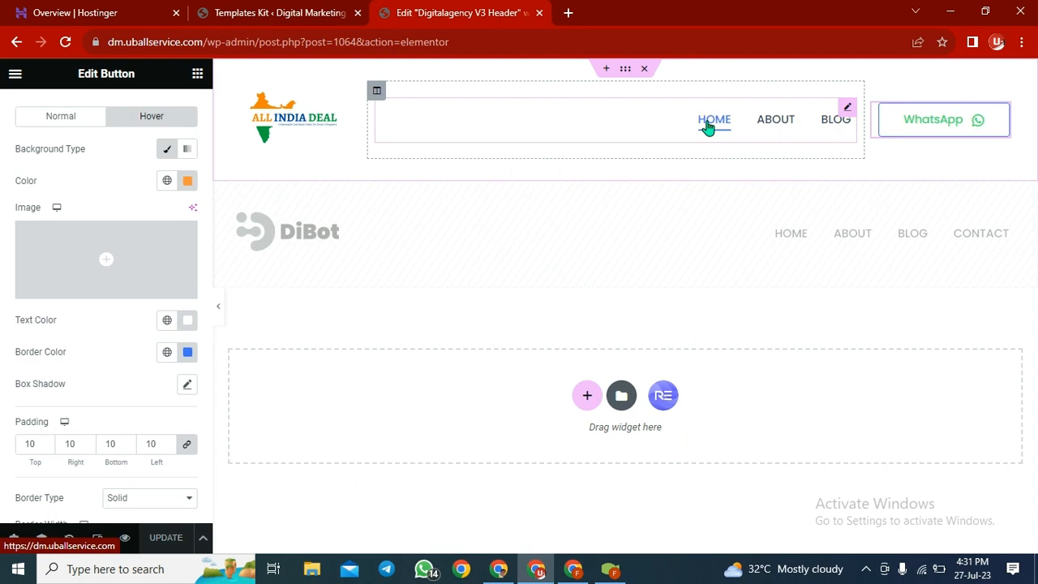
Open the header's nav menu for editing and assign Main Menu 1 to it
{"action": "left_click", "coordinate": [848, 110]}
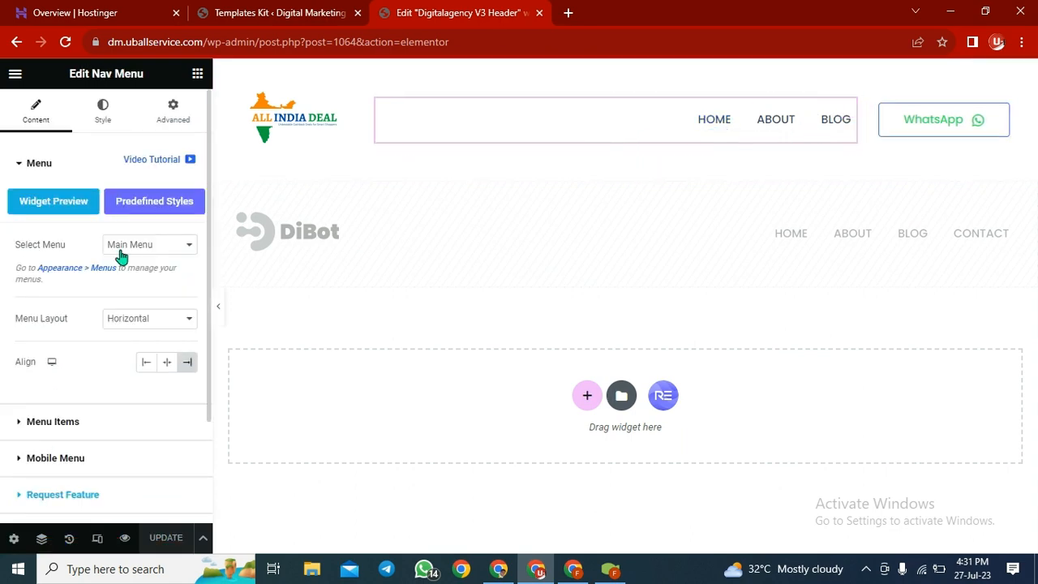
{"action": "left_click", "coordinate": [158, 246]}
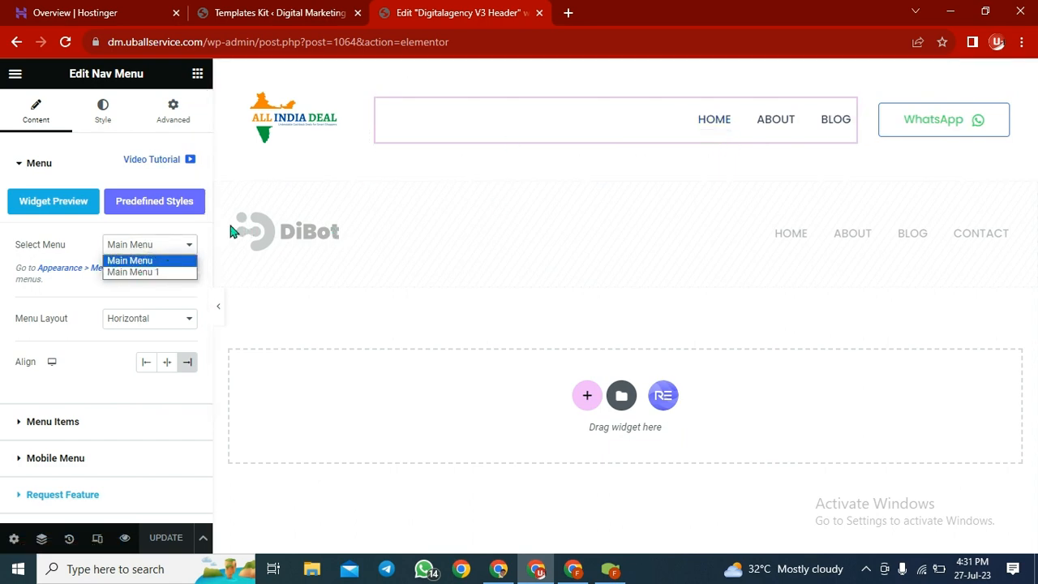
{"action": "left_click", "coordinate": [167, 276]}
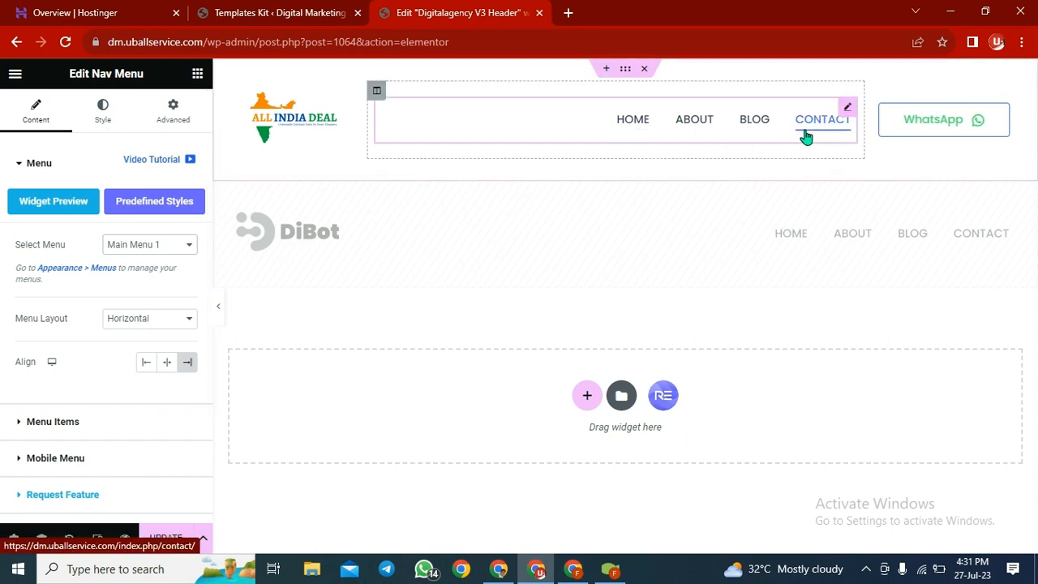
Switch the header's nav menu to Main Menu for comparison and return it to Main Menu 1
{"action": "left_click", "coordinate": [172, 247]}
{"action": "left_click", "coordinate": [151, 261]}
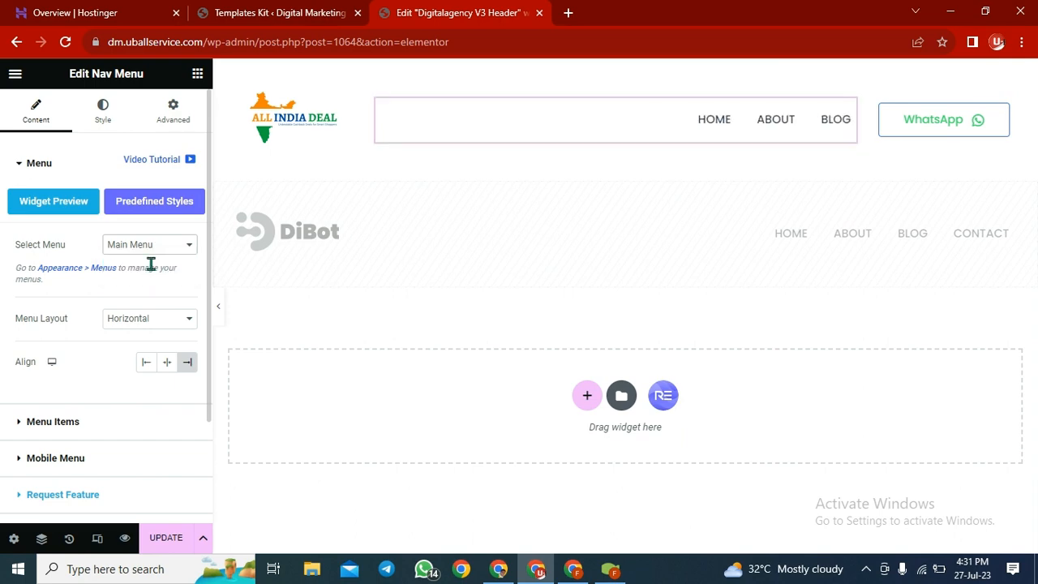
{"action": "left_click", "coordinate": [190, 247]}
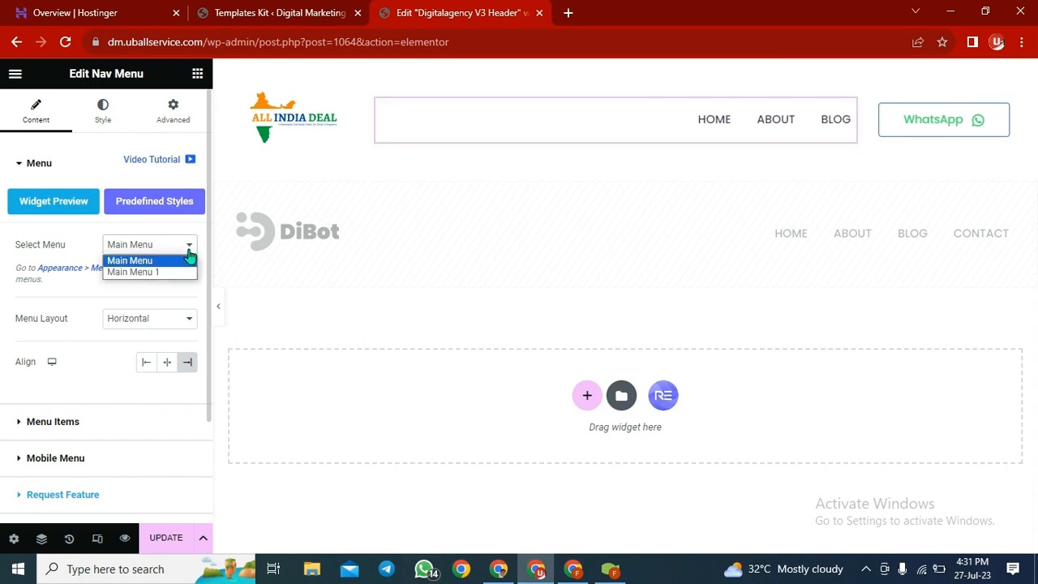
{"action": "left_click", "coordinate": [149, 273]}
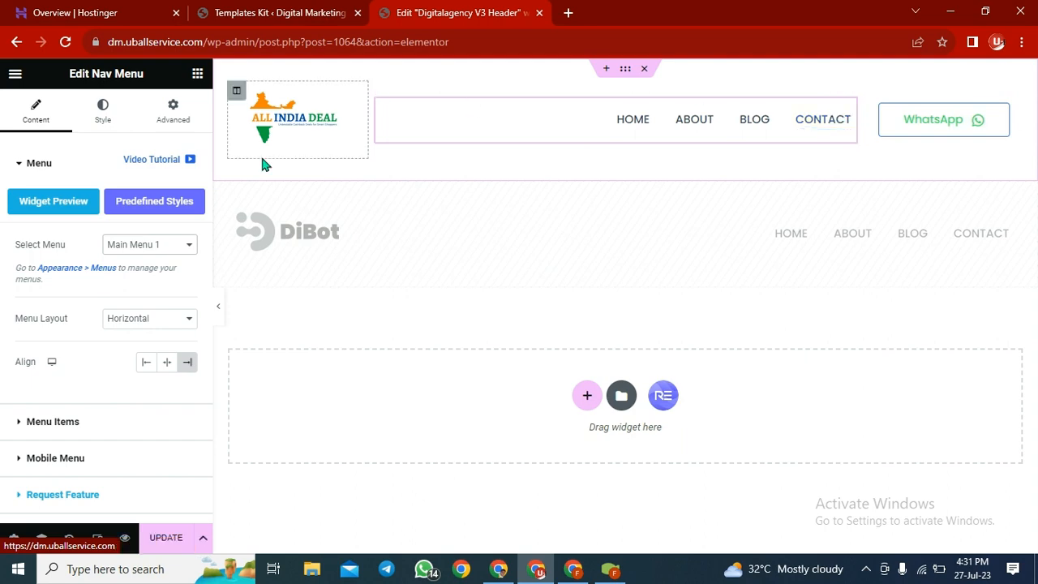
{"action": "left_click", "coordinate": [190, 247]}
{"action": "left_click", "coordinate": [189, 251]}
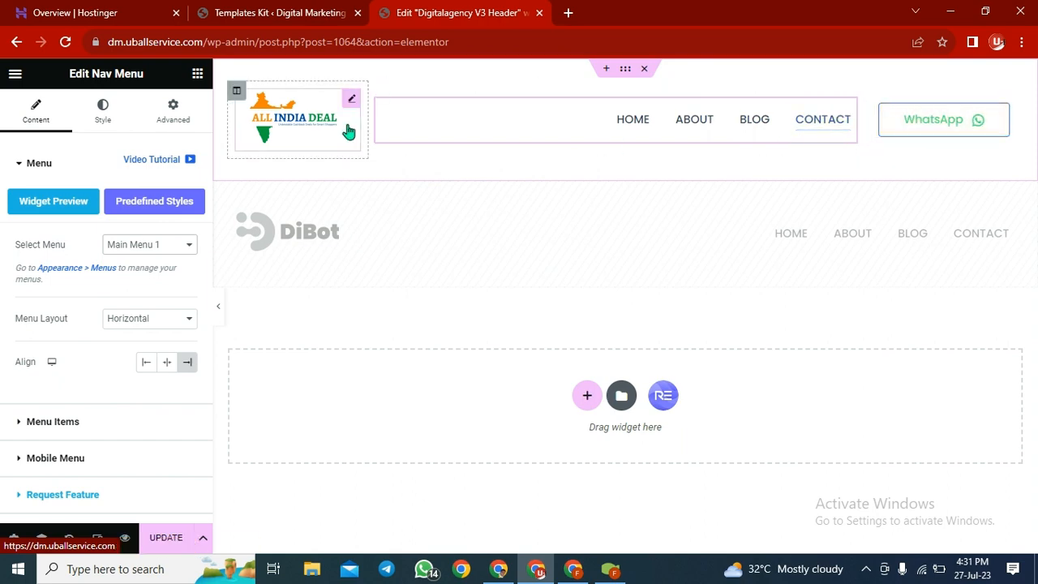
Clear the nav menu's alignment setting and update the header template
{"action": "left_click", "coordinate": [168, 368]}
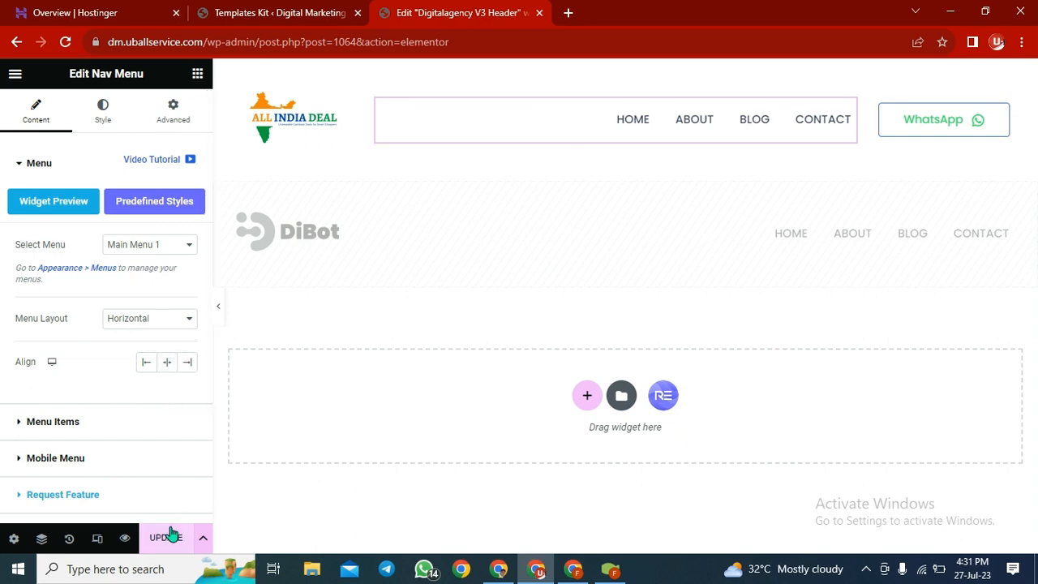
{"action": "left_click", "coordinate": [166, 546]}
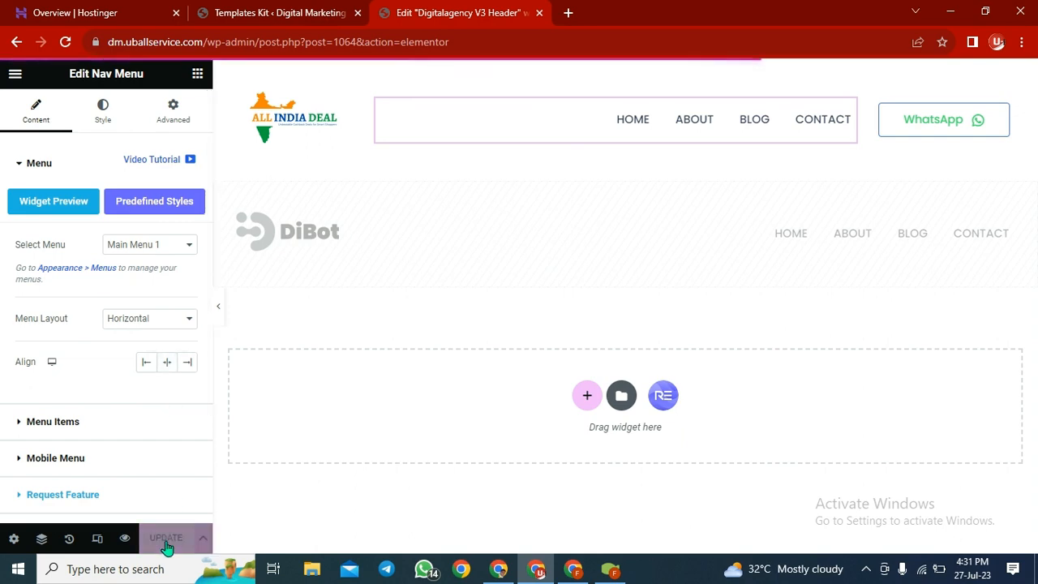
Try the Vertical (Pro) layout for the header's nav menu and return it to Horizontal
{"action": "left_click", "coordinate": [186, 321]}
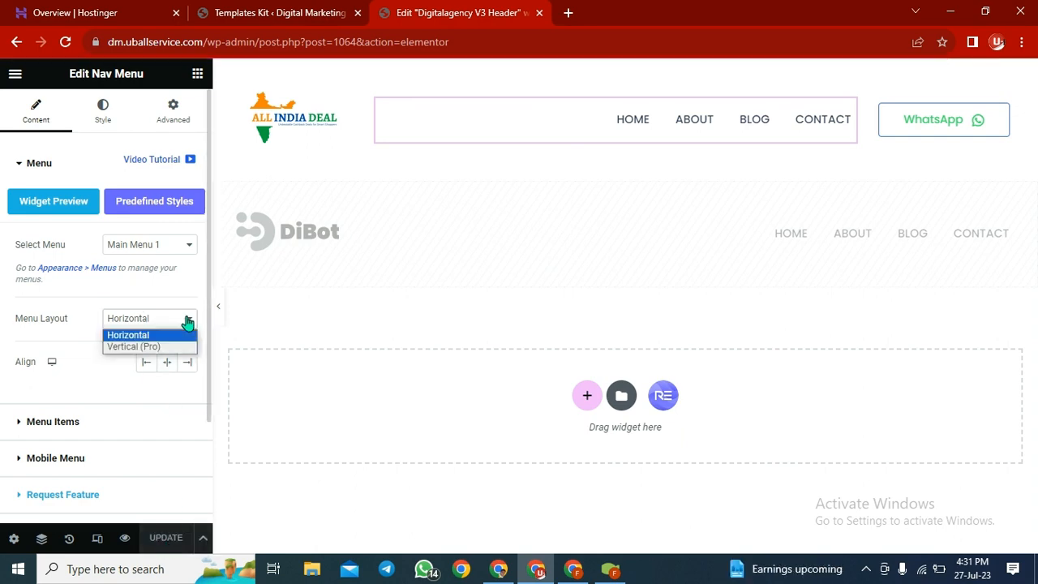
{"action": "left_click", "coordinate": [162, 347]}
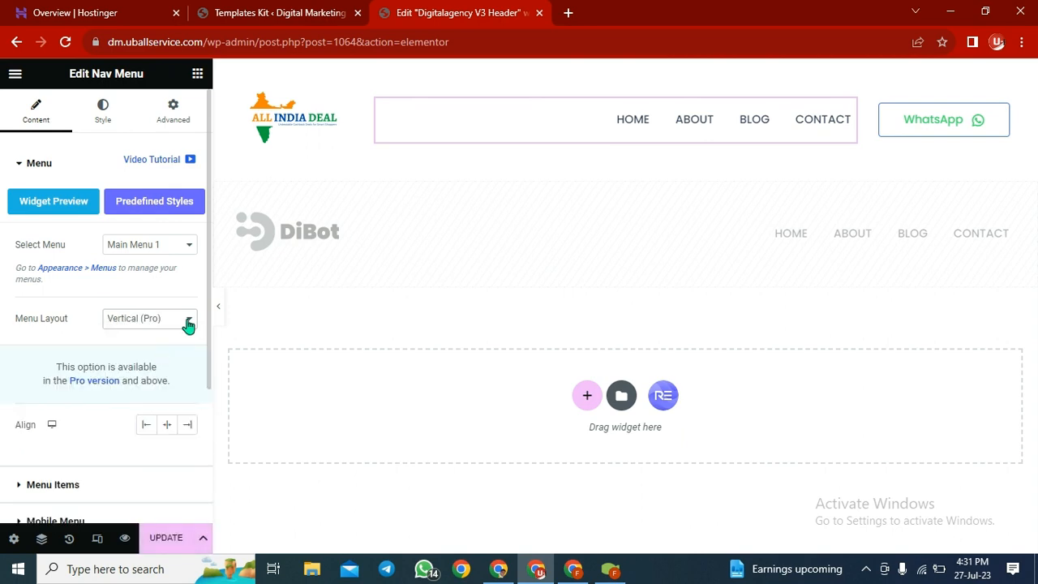
{"action": "left_click", "coordinate": [186, 322]}
{"action": "left_click", "coordinate": [162, 334]}
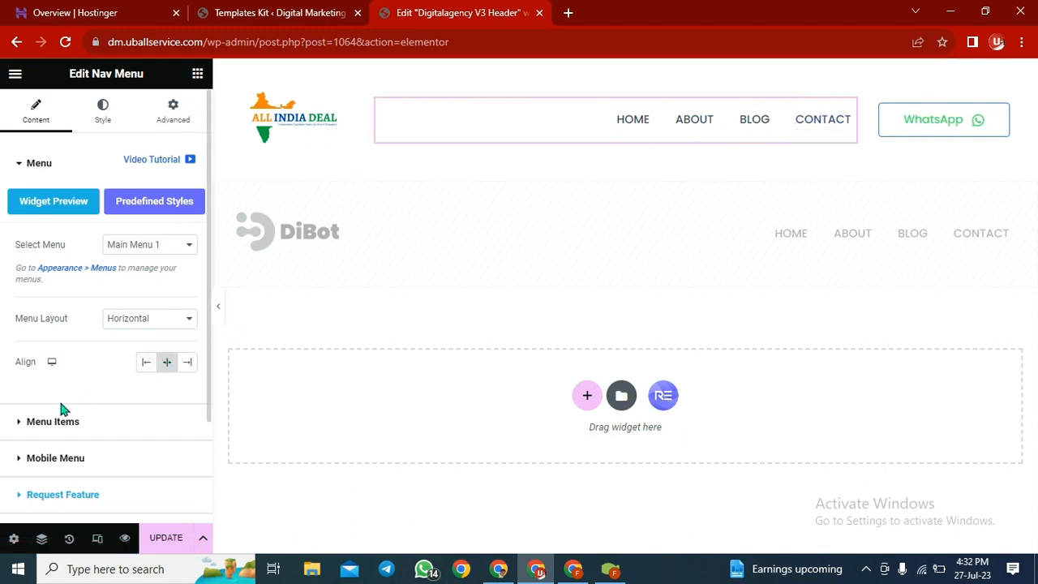
Examine the nav menu's item settings, including the hover effect choices and the submenu options
{"action": "left_click", "coordinate": [30, 422]}
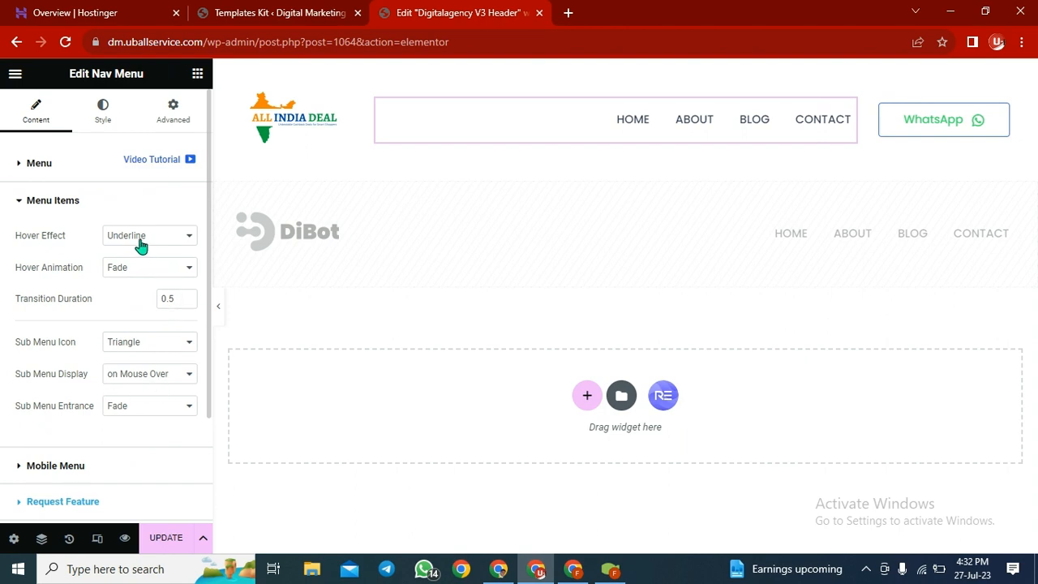
{"action": "left_click", "coordinate": [177, 237]}
{"action": "left_click", "coordinate": [177, 237]}
{"action": "scroll", "coordinate": [181, 375], "scroll_direction": "down", "scroll_amount": 3}
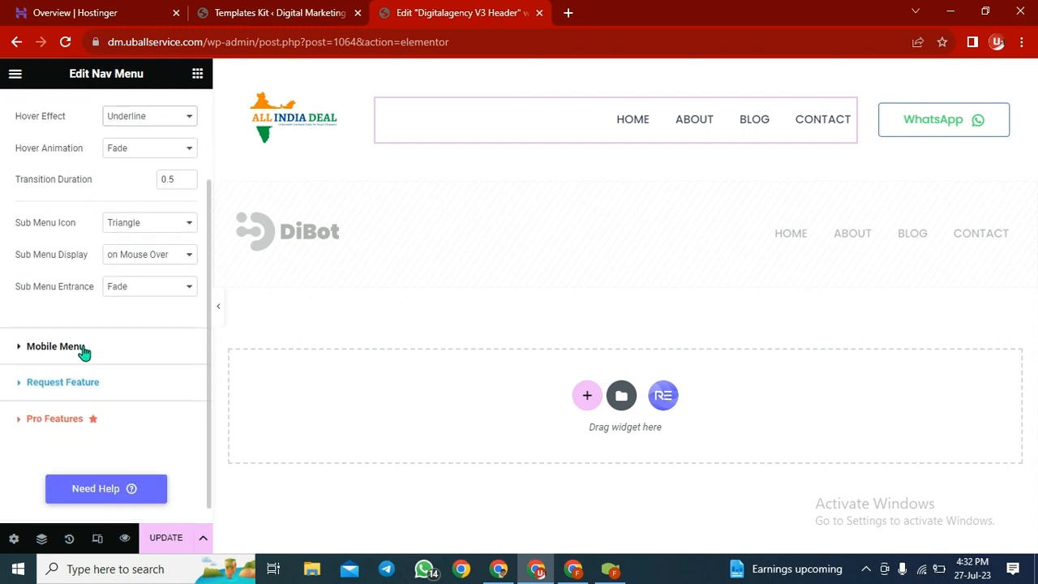
Check the nav menu's mobile menu settings, including the breakpoint and toggle button style choices, and update the header template
{"action": "left_click", "coordinate": [39, 348]}
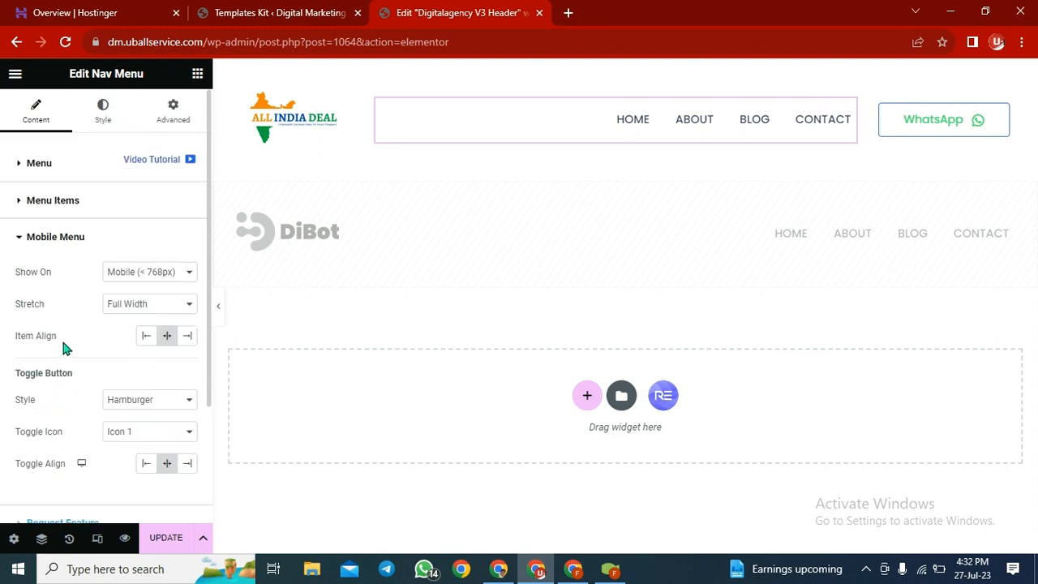
{"action": "left_click", "coordinate": [187, 275]}
{"action": "left_click", "coordinate": [186, 275]}
{"action": "scroll", "coordinate": [174, 419], "scroll_direction": "down", "scroll_amount": 2}
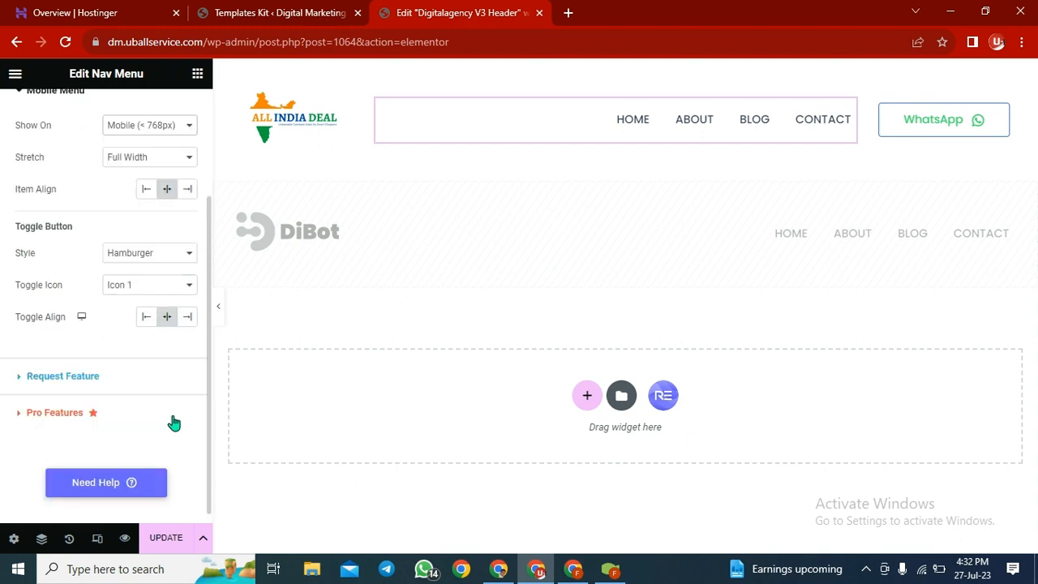
{"action": "left_click", "coordinate": [186, 261]}
{"action": "left_click", "coordinate": [185, 259]}
{"action": "left_click", "coordinate": [166, 539]}
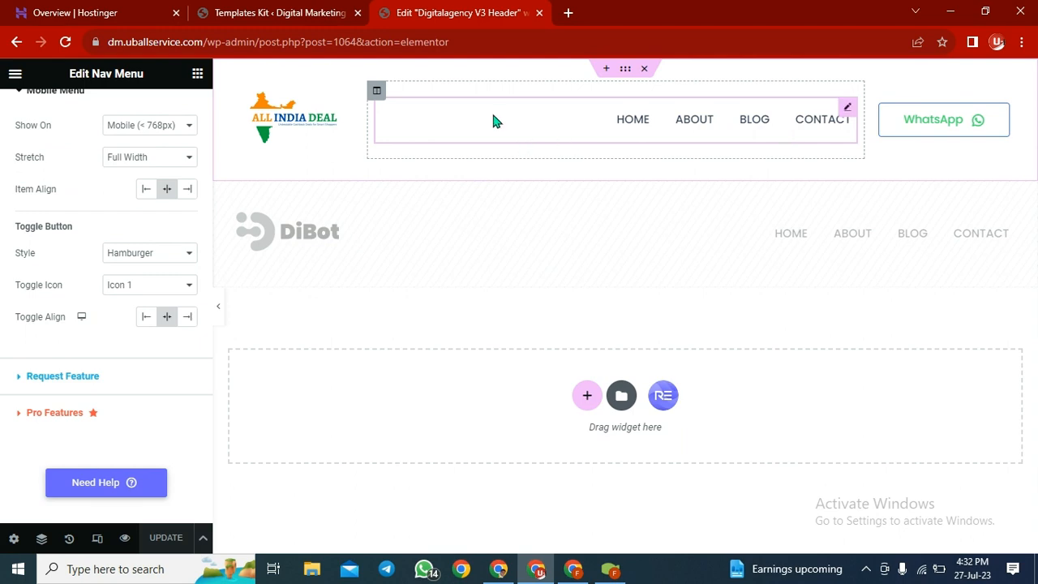
Close the template kit's import dialog, then open the site's page list and dismiss the new widgets banner
{"action": "left_click", "coordinate": [272, 19]}
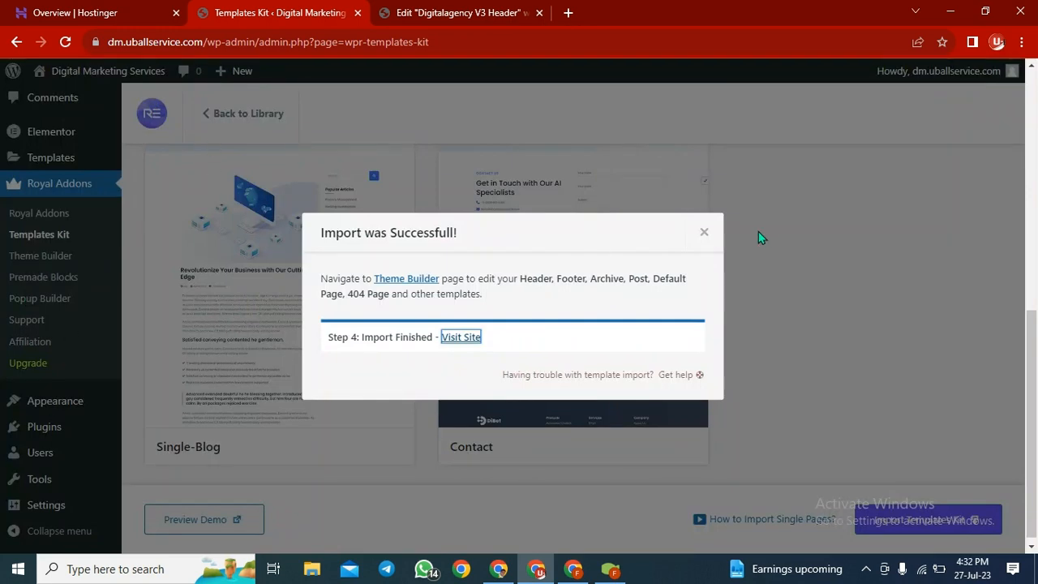
{"action": "left_click", "coordinate": [706, 233]}
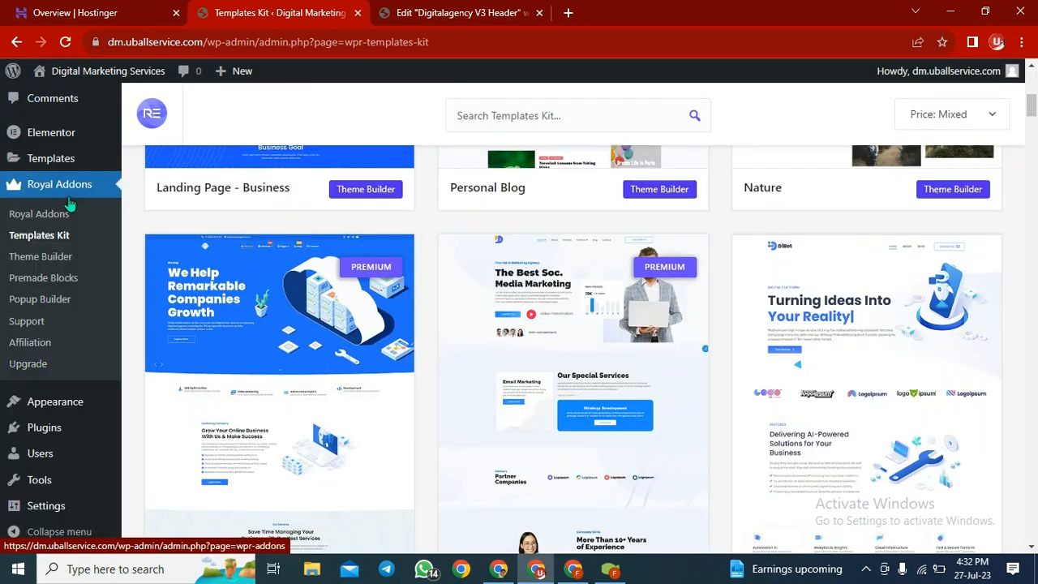
{"action": "scroll", "coordinate": [436, 119], "scroll_direction": "up", "scroll_amount": 6}
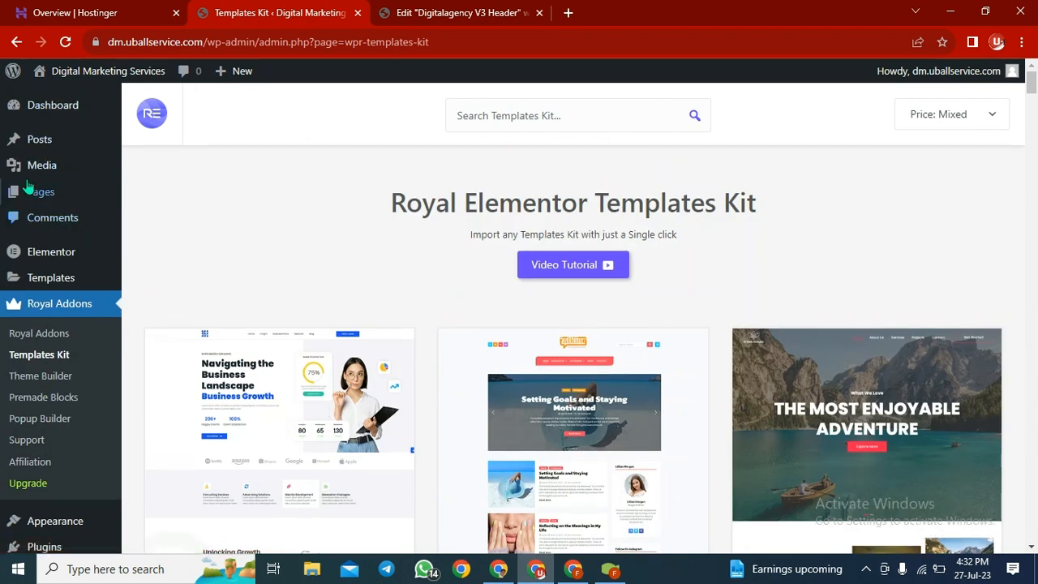
{"action": "left_click", "coordinate": [148, 195]}
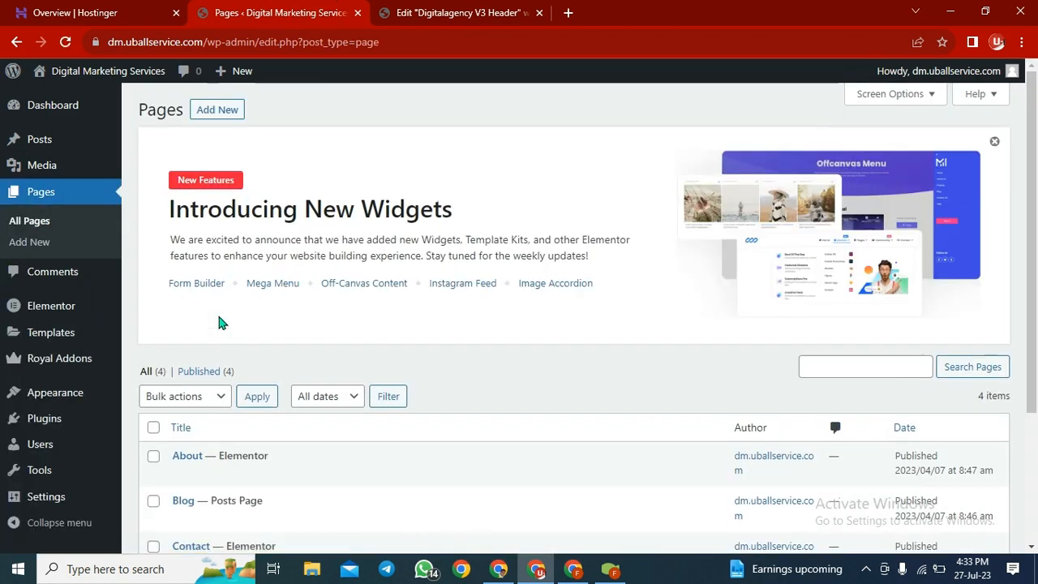
{"action": "scroll", "coordinate": [415, 529], "scroll_direction": "down", "scroll_amount": 3}
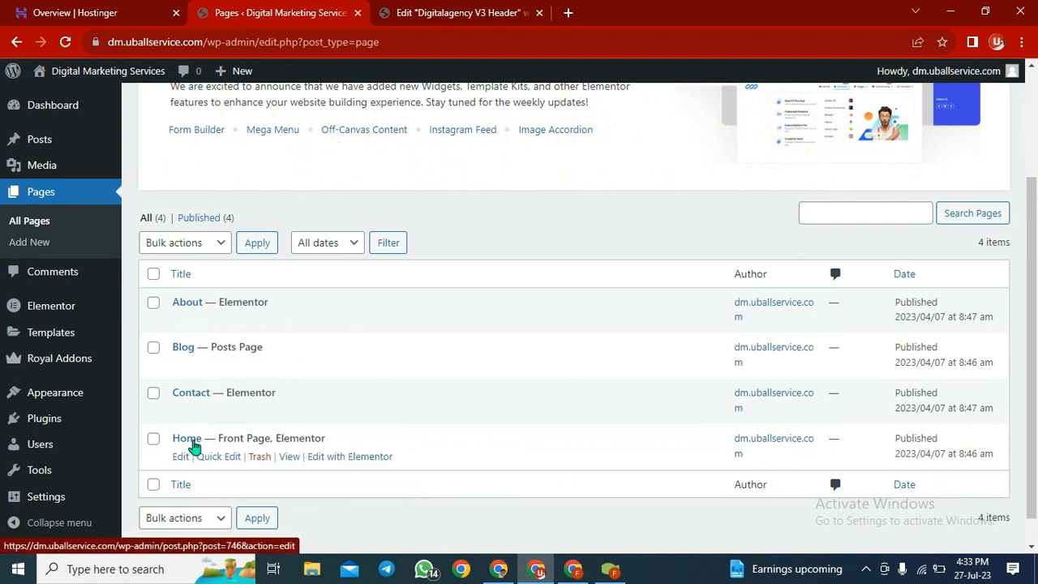
{"action": "scroll", "coordinate": [220, 265], "scroll_direction": "up", "scroll_amount": 1}
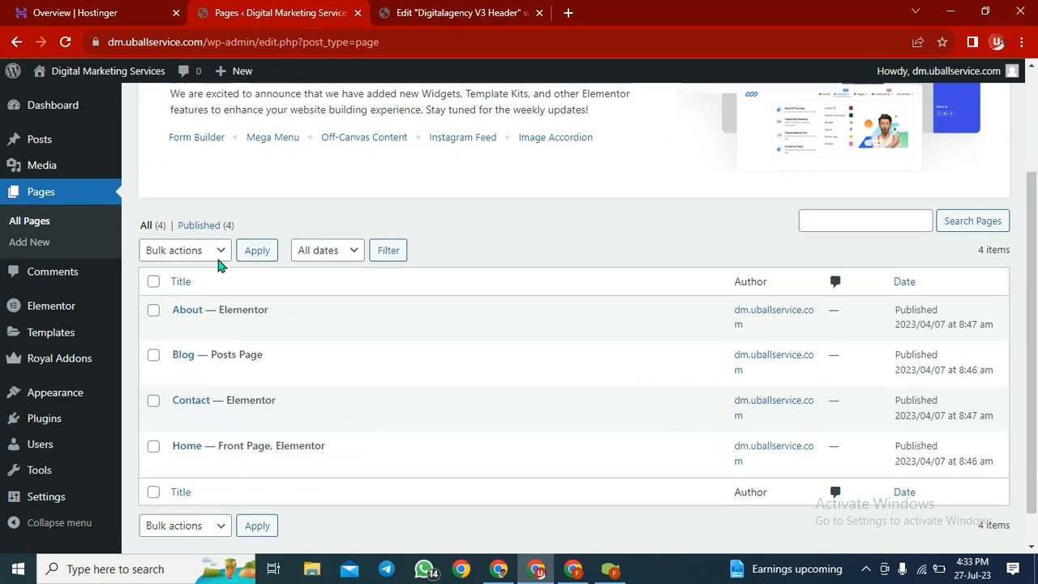
{"action": "scroll", "coordinate": [217, 265], "scroll_direction": "up", "scroll_amount": 2}
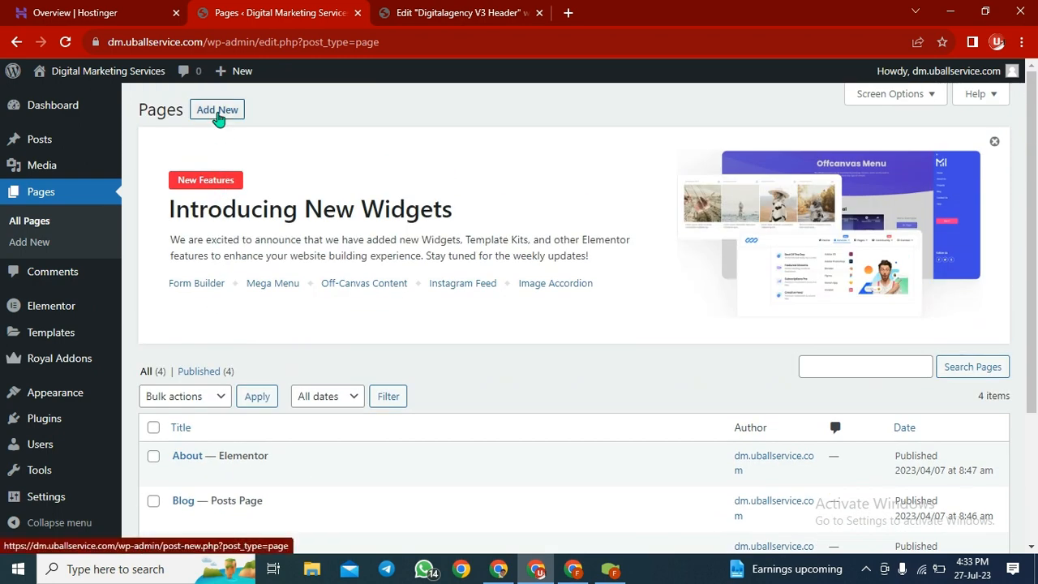
{"action": "left_click", "coordinate": [994, 146]}
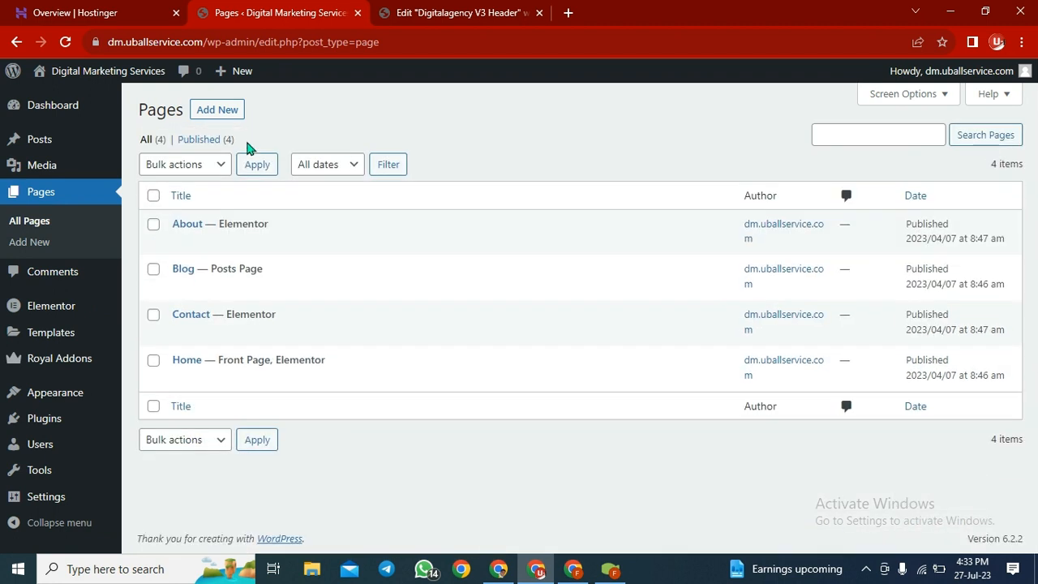
Create a new page titled "Services" and publish it
{"action": "left_click", "coordinate": [217, 117]}
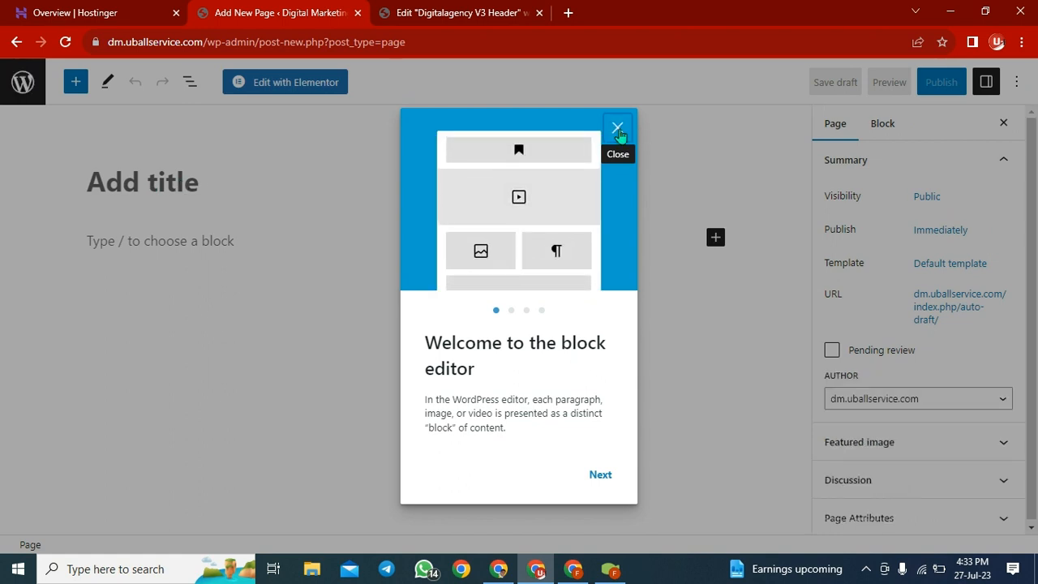
{"action": "left_click", "coordinate": [218, 181]}
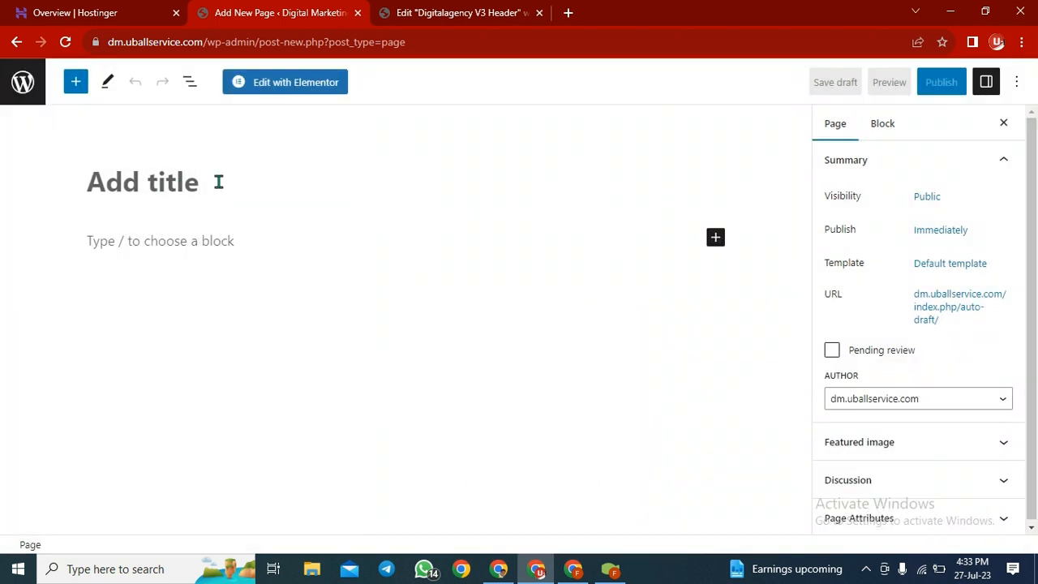
{"action": "type", "text": "Service"}
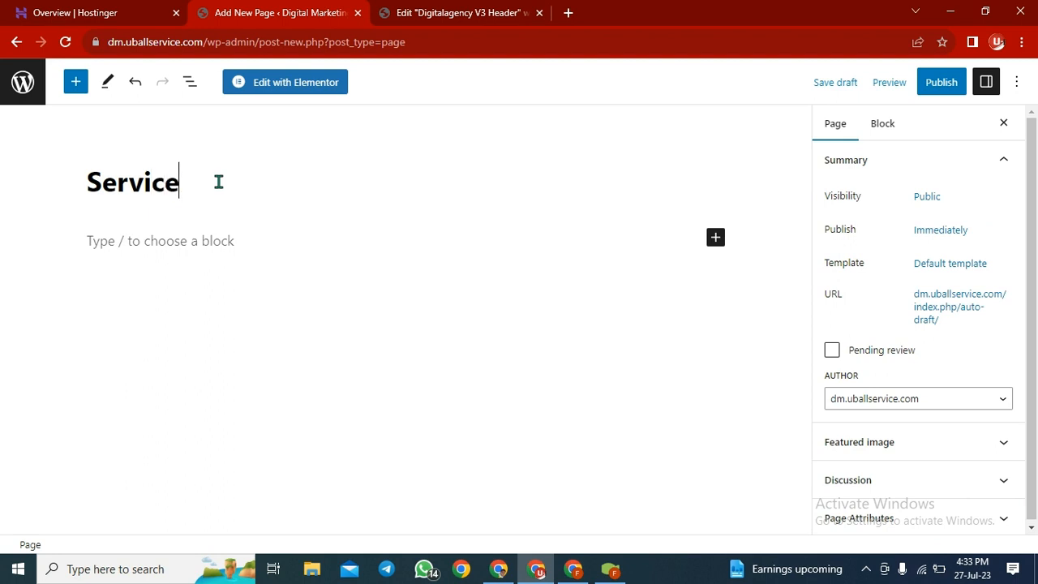
{"action": "type", "text": "s"}
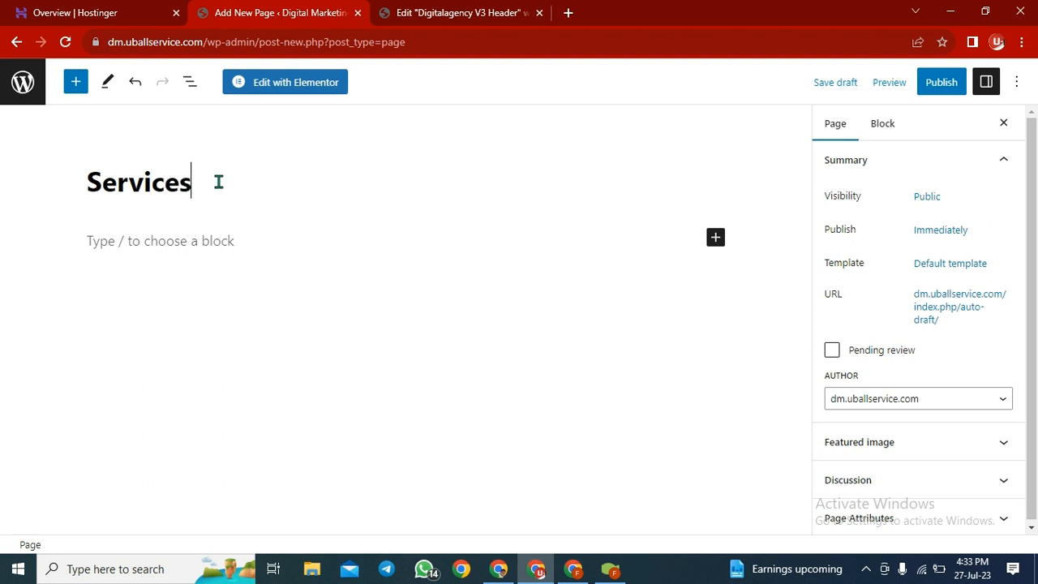
{"action": "left_click", "coordinate": [934, 85]}
{"action": "left_click", "coordinate": [883, 85]}
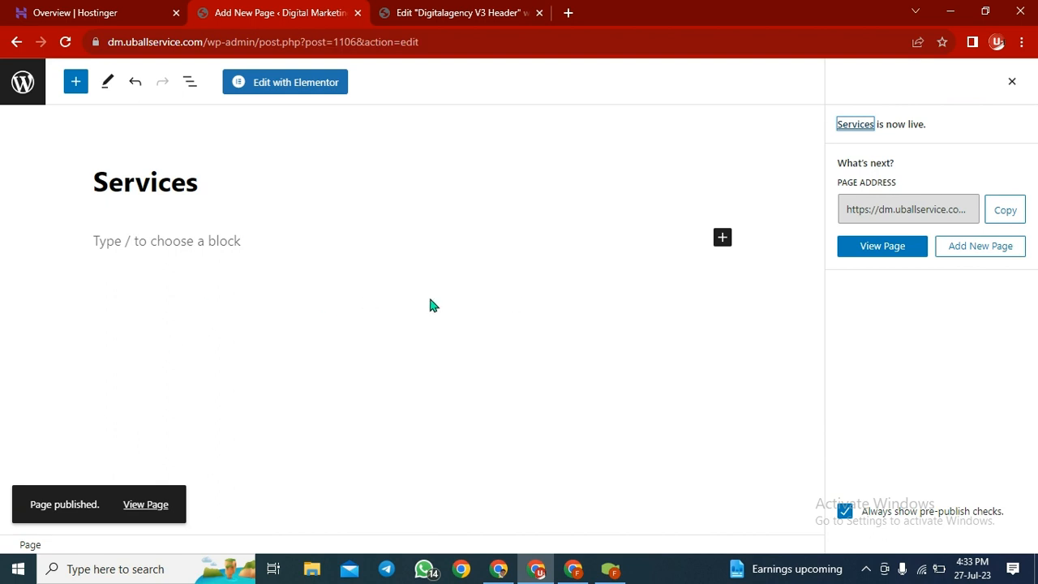
Add another page titled "Web Develoment" and publish it
{"action": "left_click", "coordinate": [1000, 251]}
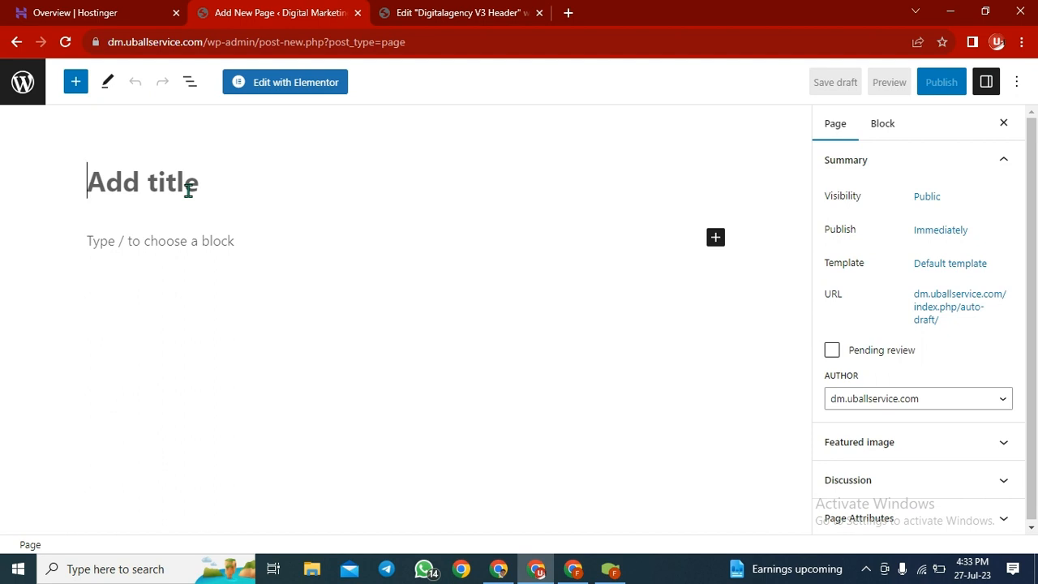
{"action": "type", "text": "Wev"}
{"action": "key", "text": "BackSpace"}
{"action": "type", "text": "b "}
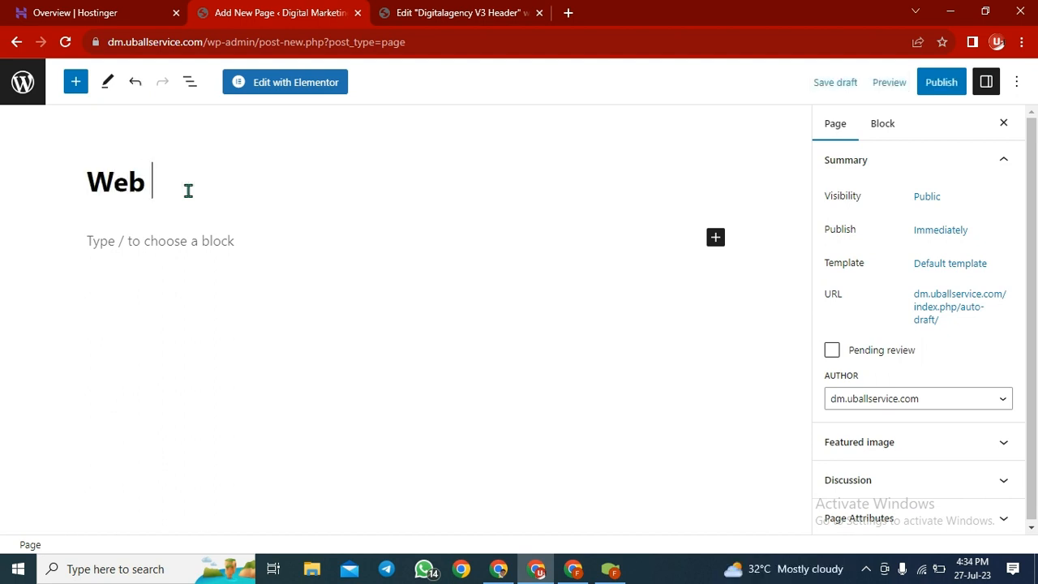
{"action": "type", "text": "Develome"}
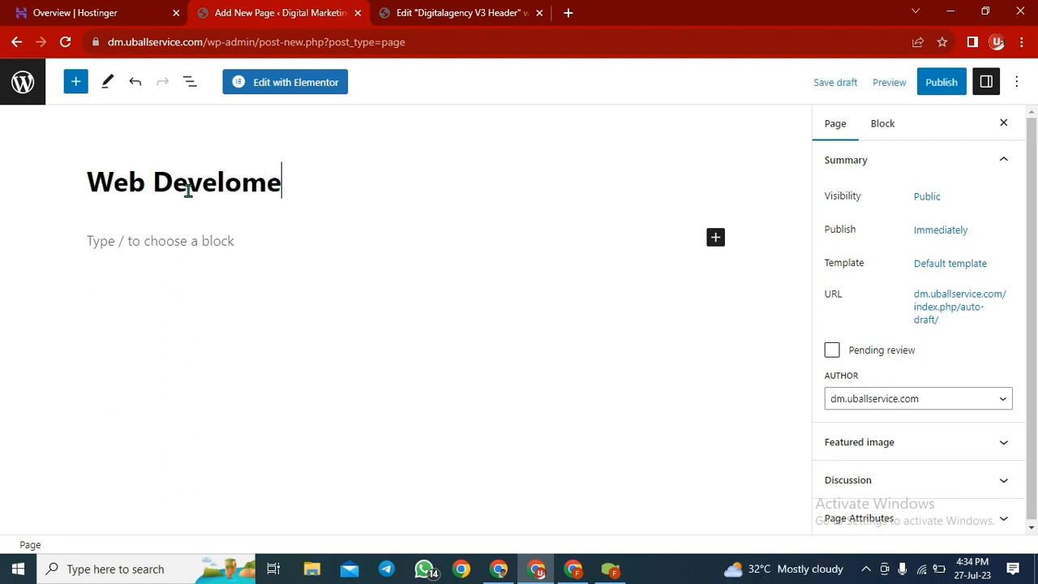
{"action": "type", "text": "nt"}
{"action": "left_click", "coordinate": [944, 84]}
{"action": "left_click", "coordinate": [890, 84]}
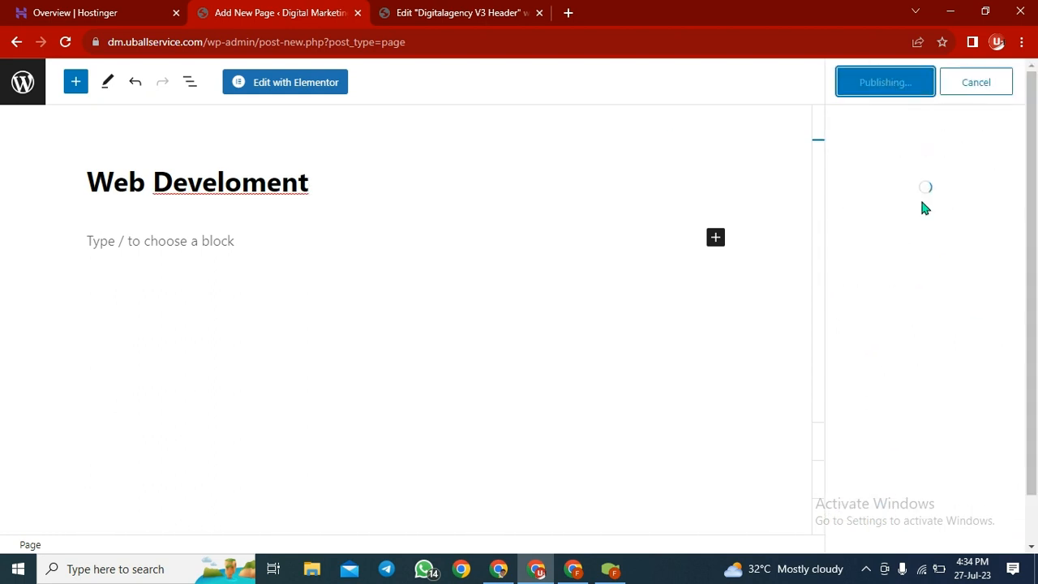
Add another page titled "SEO Services" and publish it
{"action": "left_click", "coordinate": [989, 251]}
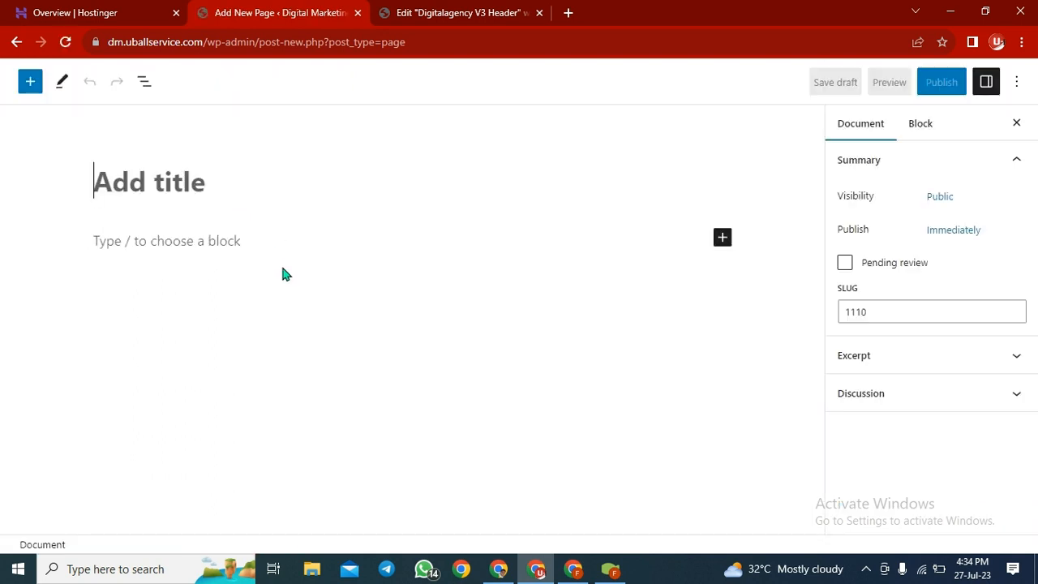
{"action": "type", "text": "SEO"}
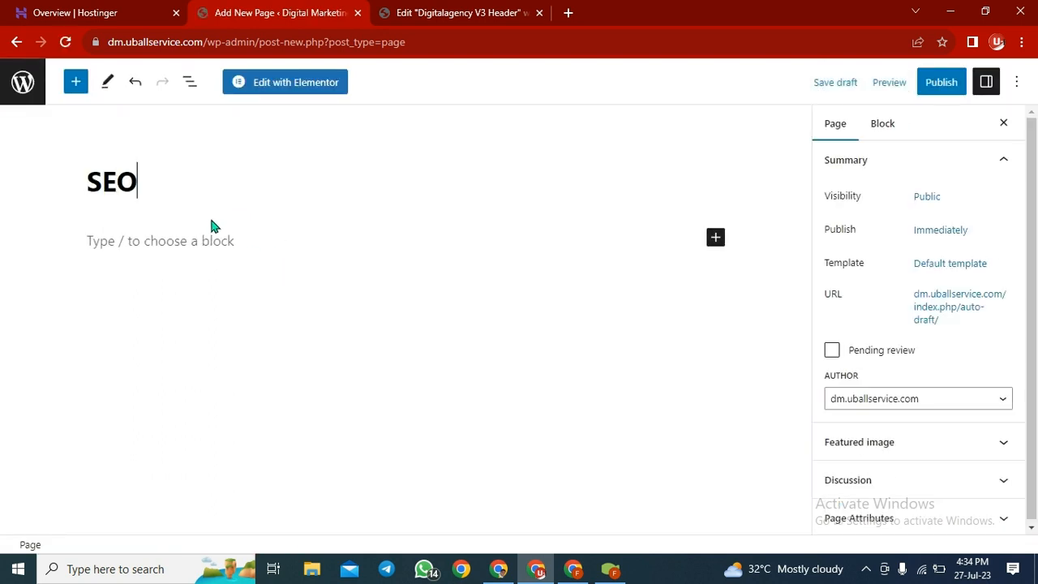
{"action": "type", "text": " Services"}
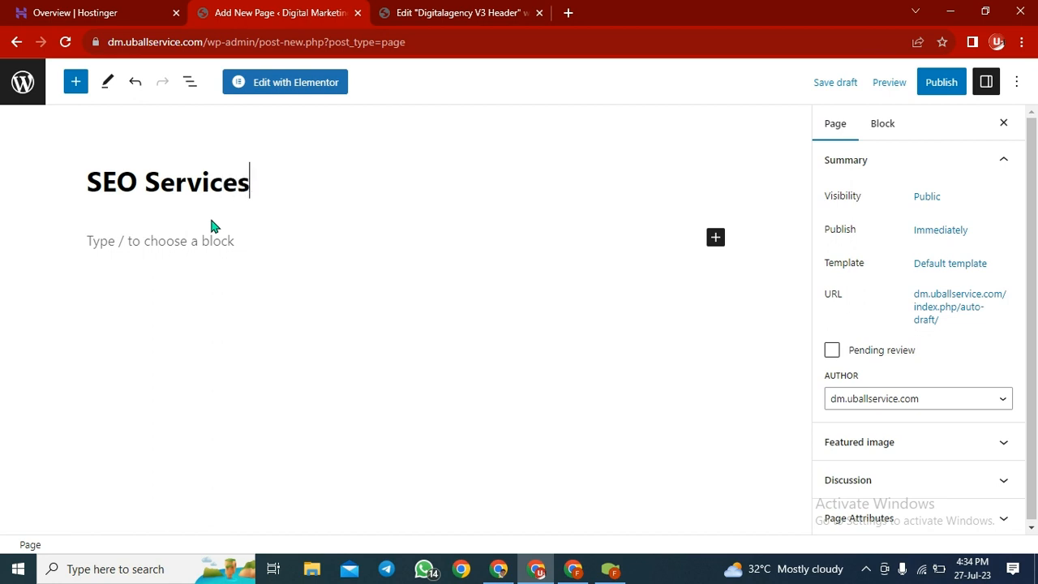
{"action": "left_click", "coordinate": [943, 88]}
{"action": "left_click", "coordinate": [920, 90]}
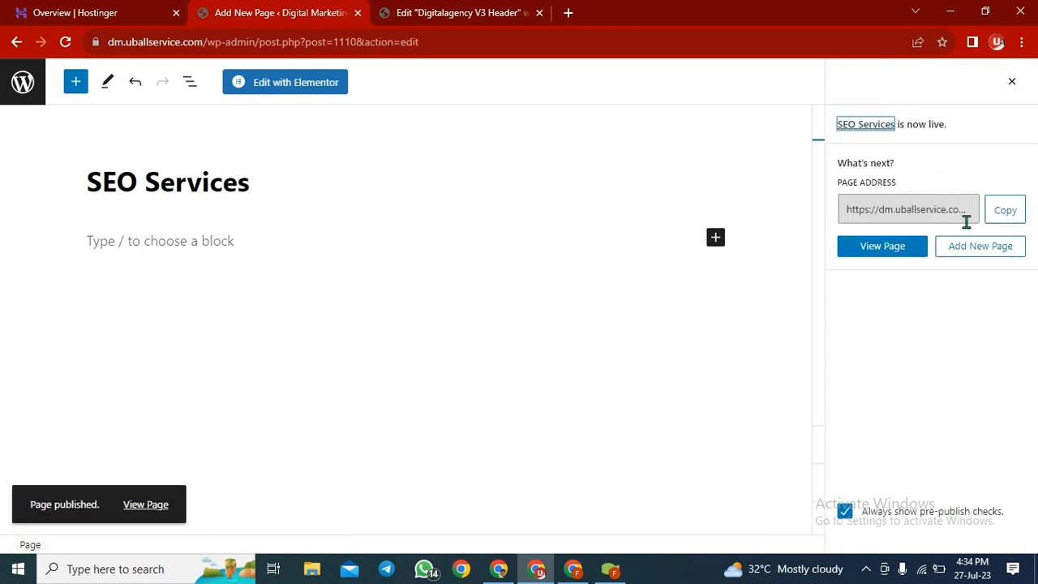
Add another page titled "Graphic Design" and publish it
{"action": "left_click", "coordinate": [978, 253]}
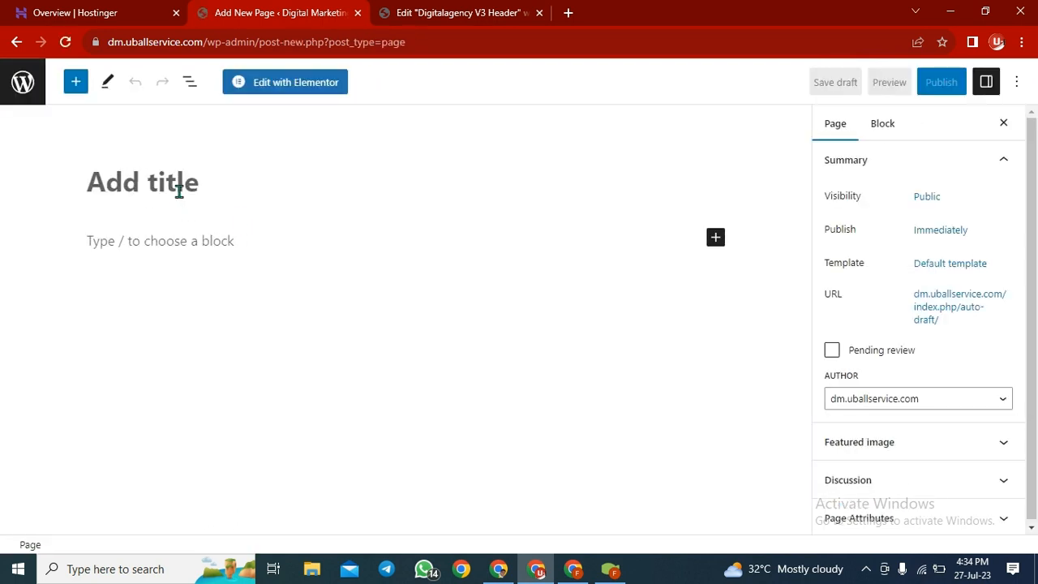
{"action": "type", "text": "Graph"}
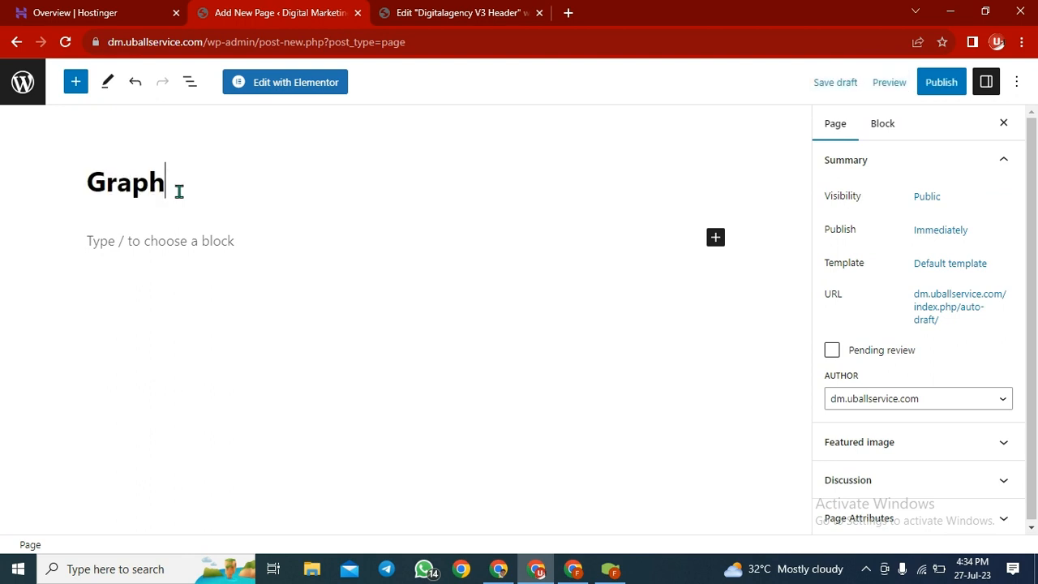
{"action": "type", "text": "ic Design"}
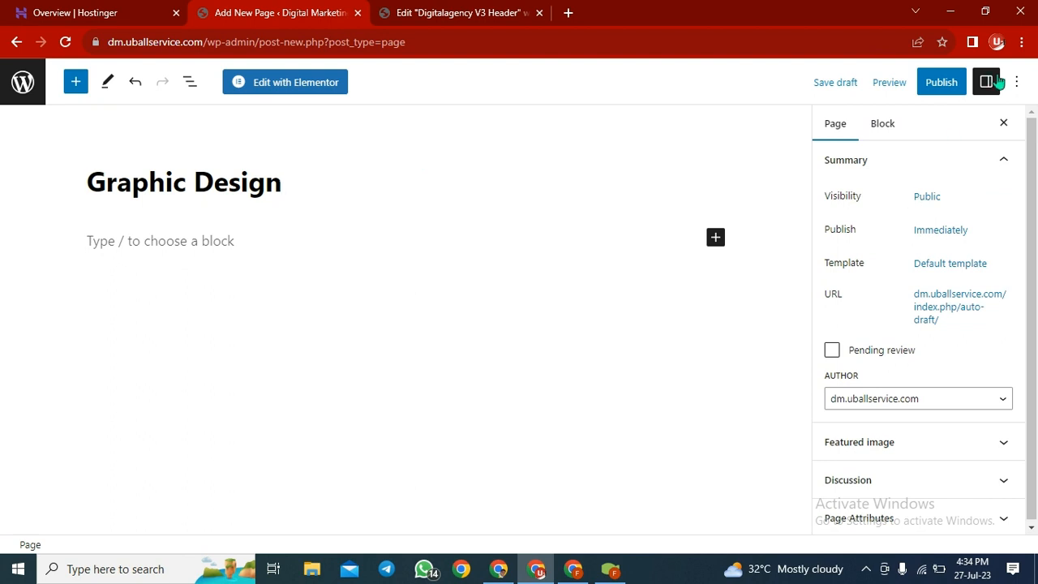
{"action": "left_click", "coordinate": [950, 84]}
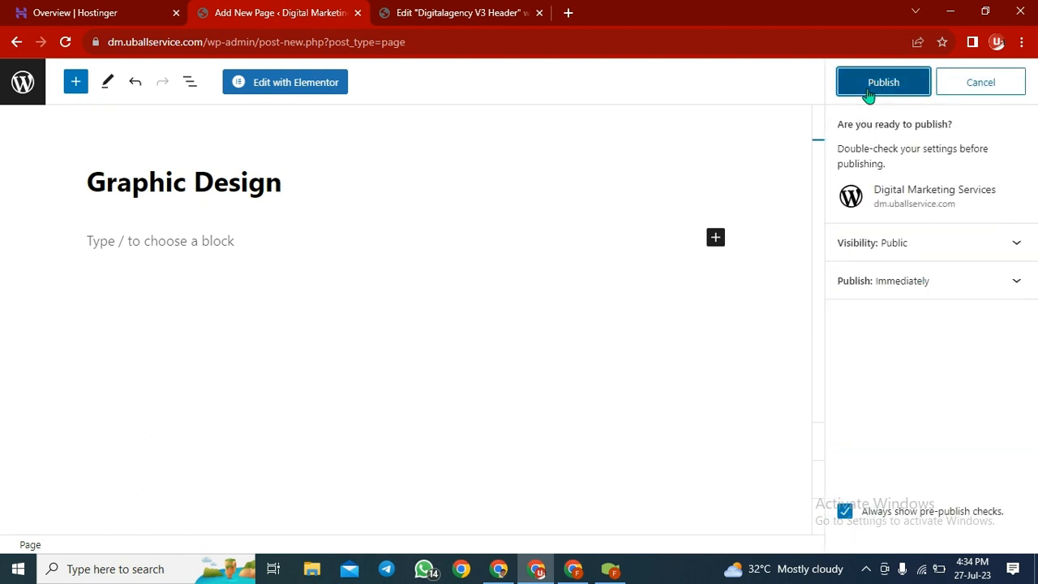
{"action": "left_click", "coordinate": [888, 82]}
Add another page titled "Paid Advertising" and publish it
{"action": "left_click", "coordinate": [981, 248]}
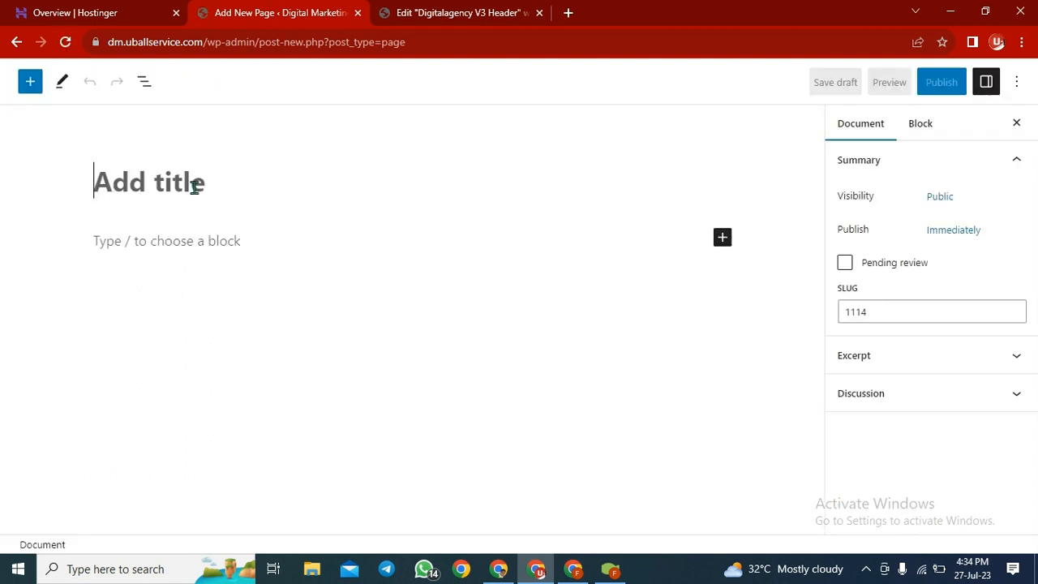
{"action": "type", "text": "P"}
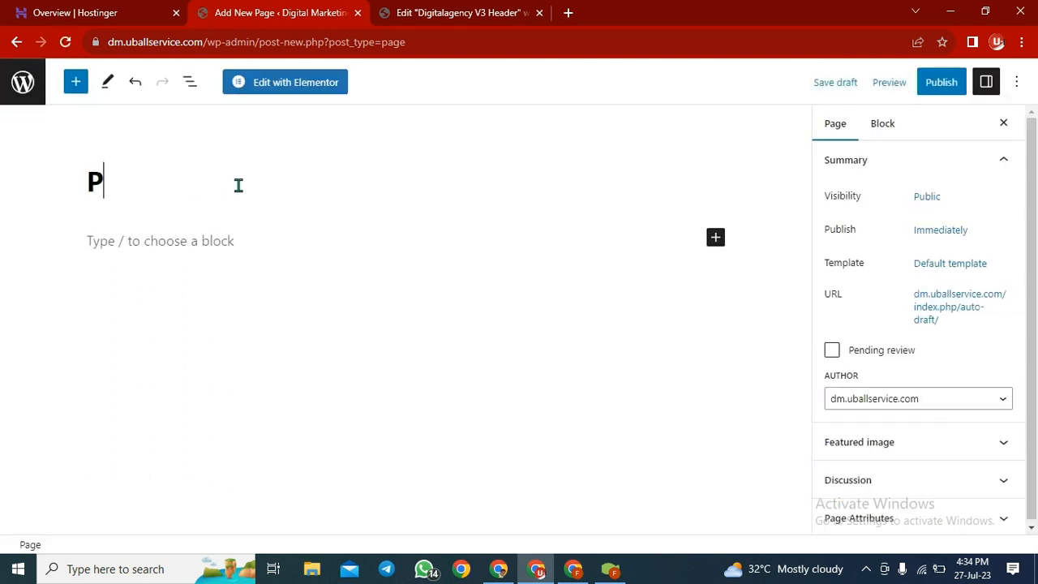
{"action": "type", "text": "aid Ad"}
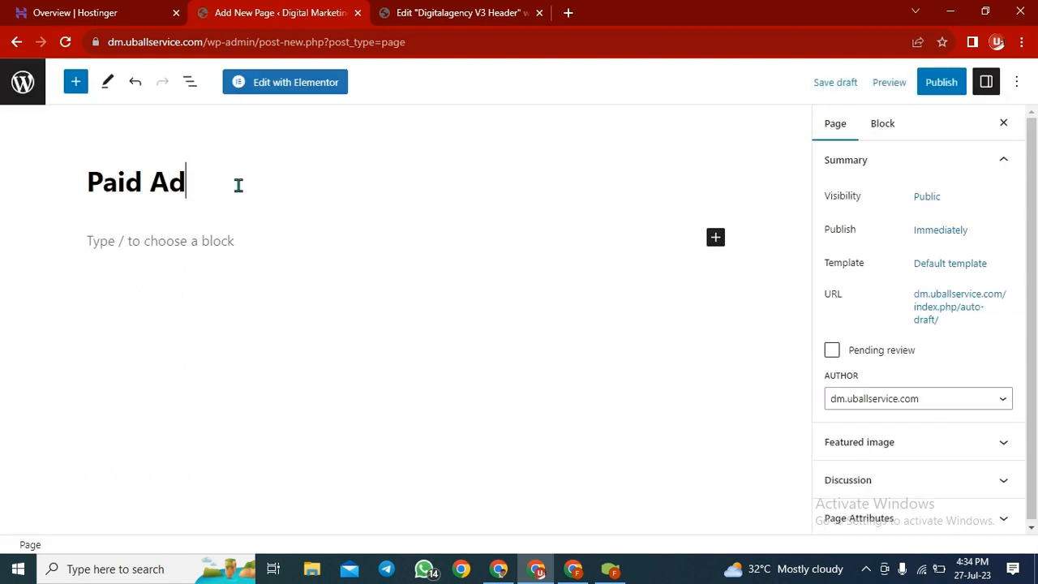
{"action": "type", "text": "vertising"}
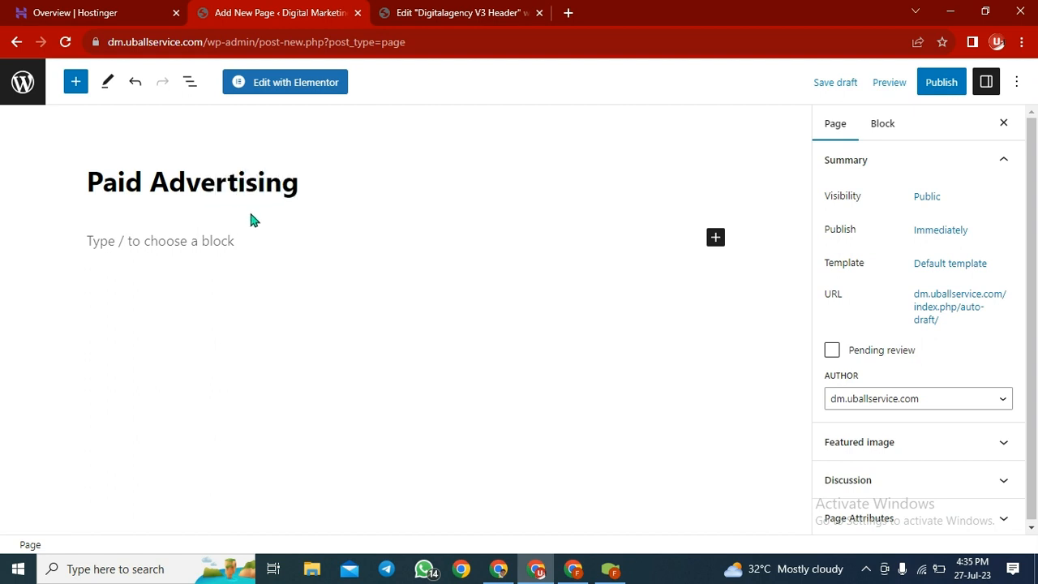
{"action": "left_click", "coordinate": [960, 85]}
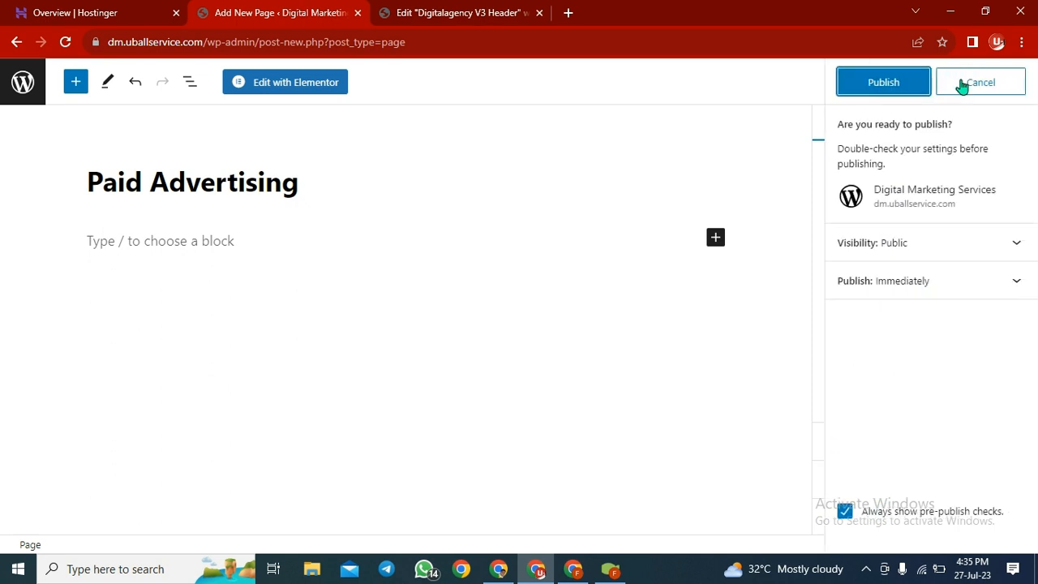
{"action": "left_click", "coordinate": [887, 91]}
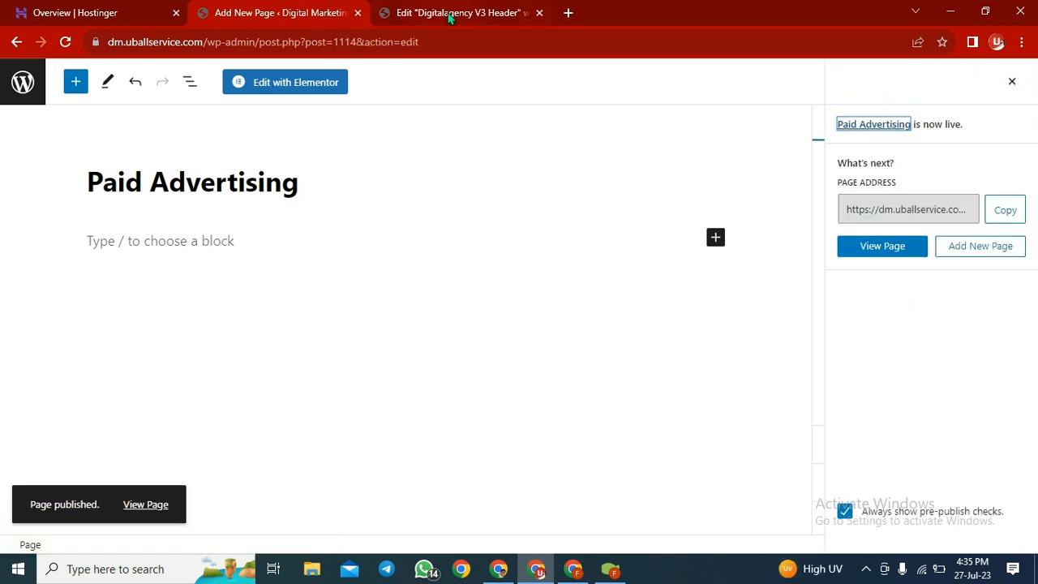
Open a new browser tab alongside the page editor and the header template
{"action": "left_click", "coordinate": [569, 13]}
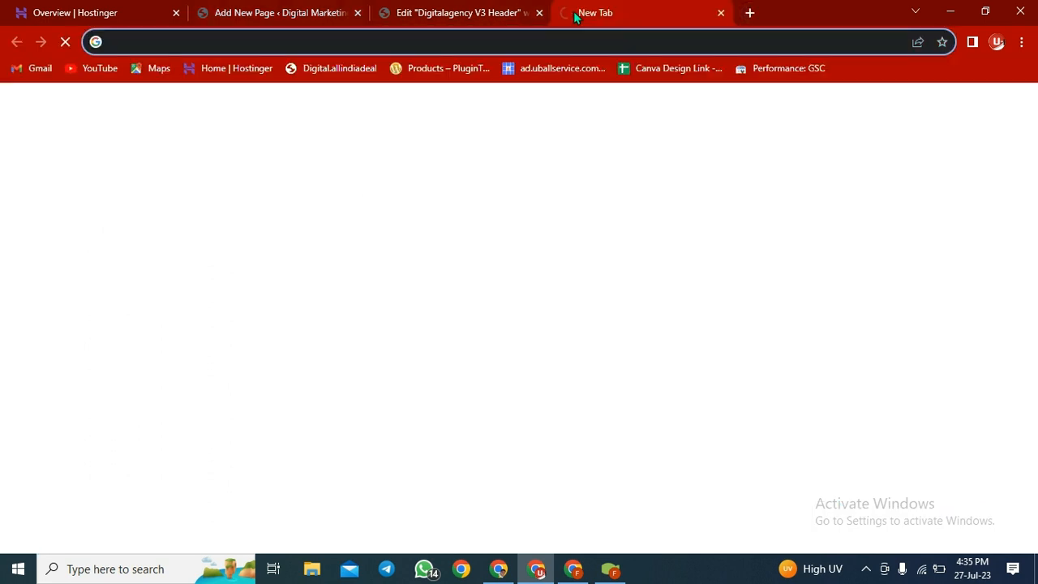